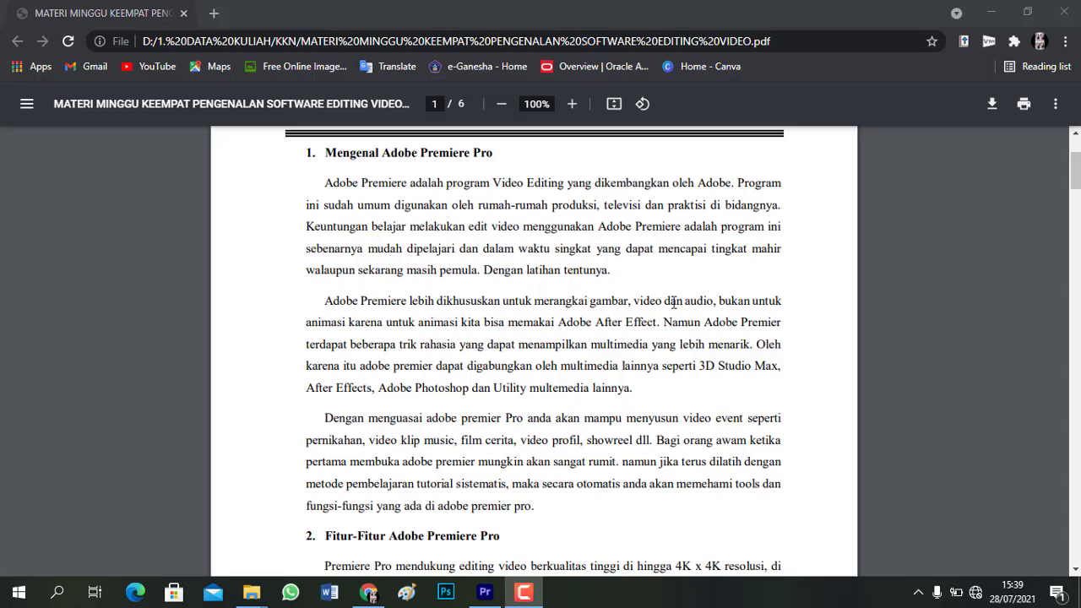
Read the PDF from the introduction to Adobe Premiere Pro through section 3 on starting the program
{"action": "scroll", "coordinate": [676, 302], "scroll_direction": "up", "scroll_amount": 3}
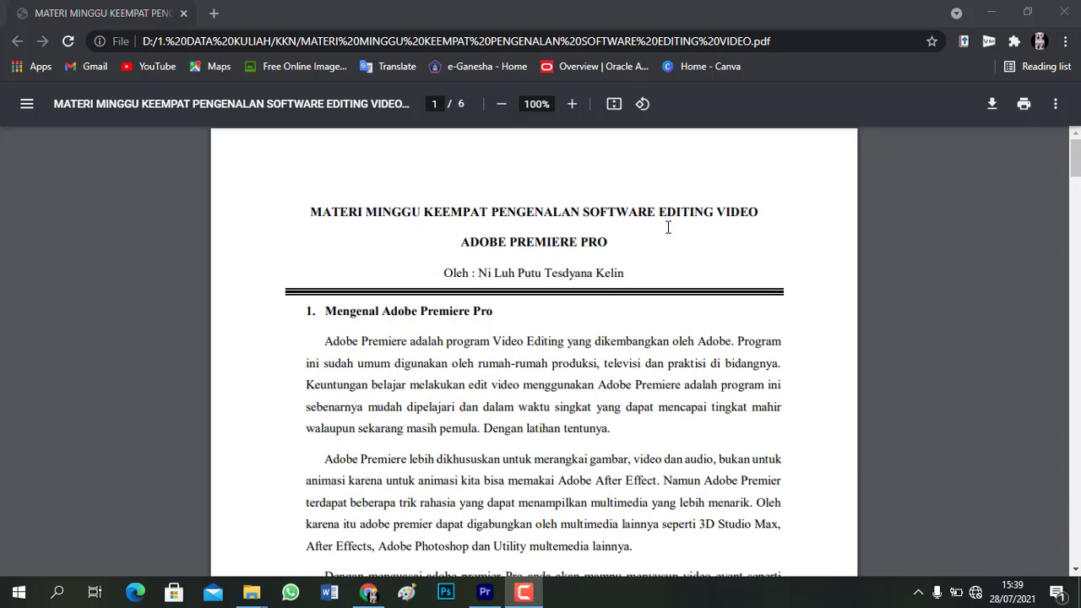
{"action": "scroll", "coordinate": [704, 258], "scroll_direction": "down", "scroll_amount": 2}
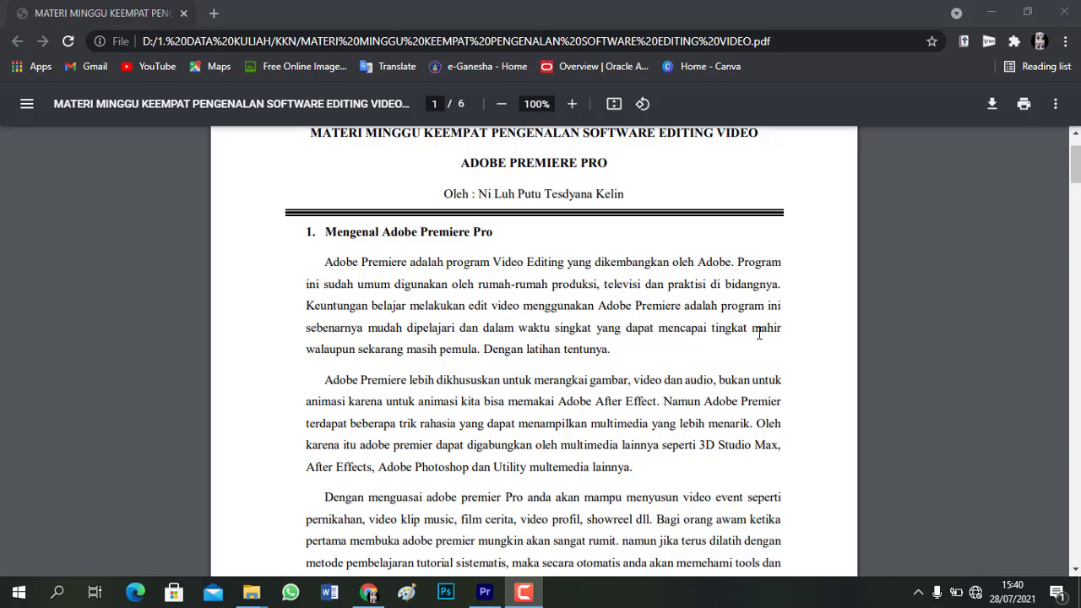
{"action": "scroll", "coordinate": [759, 332], "scroll_direction": "down", "scroll_amount": 1}
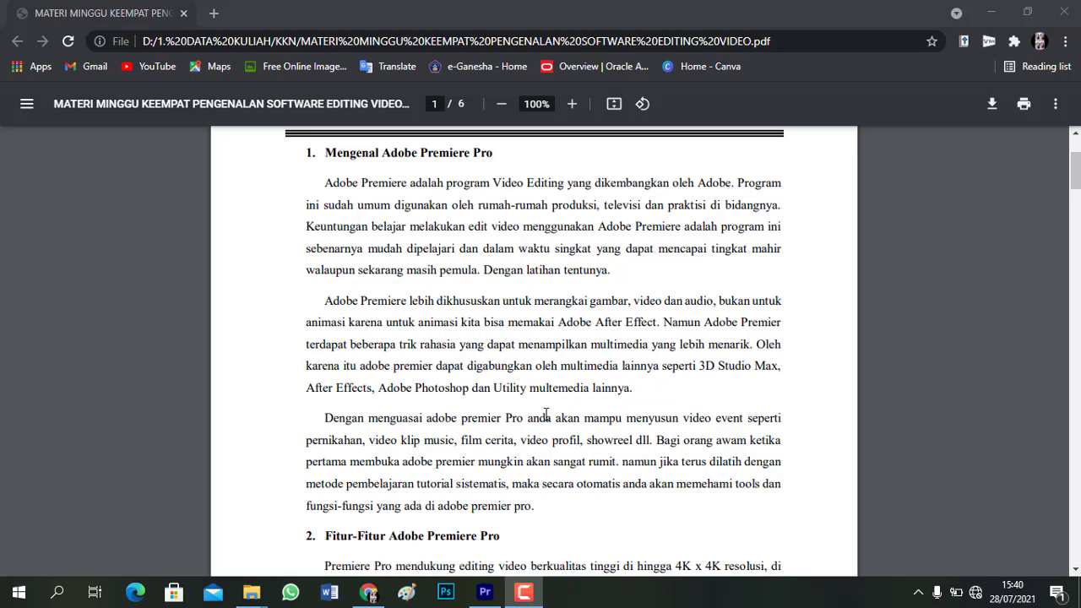
{"action": "scroll", "coordinate": [562, 378], "scroll_direction": "down", "scroll_amount": 7}
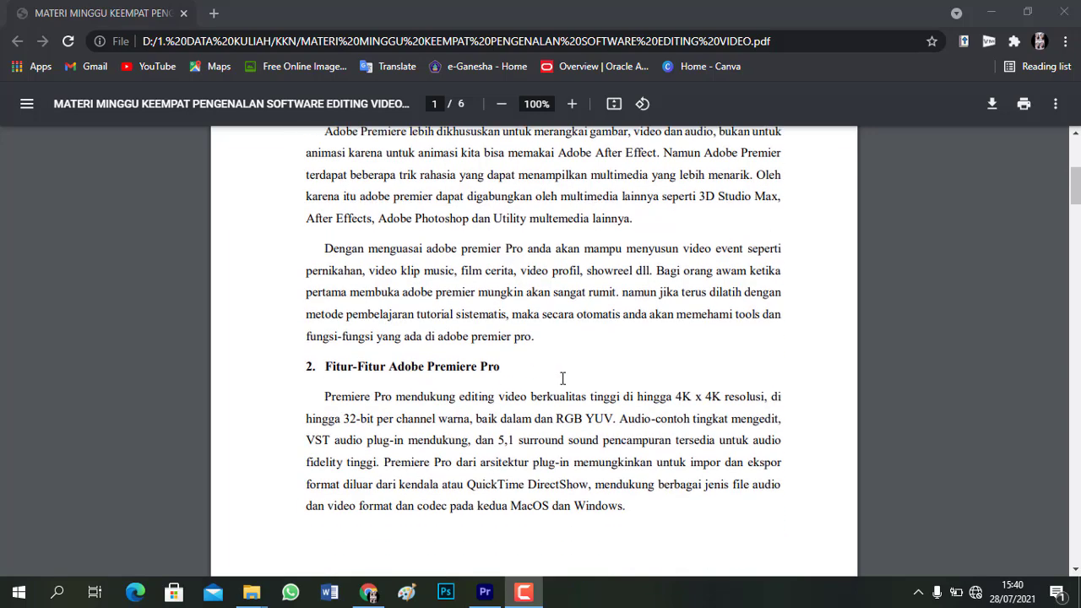
{"action": "scroll", "coordinate": [562, 378], "scroll_direction": "down", "scroll_amount": 6}
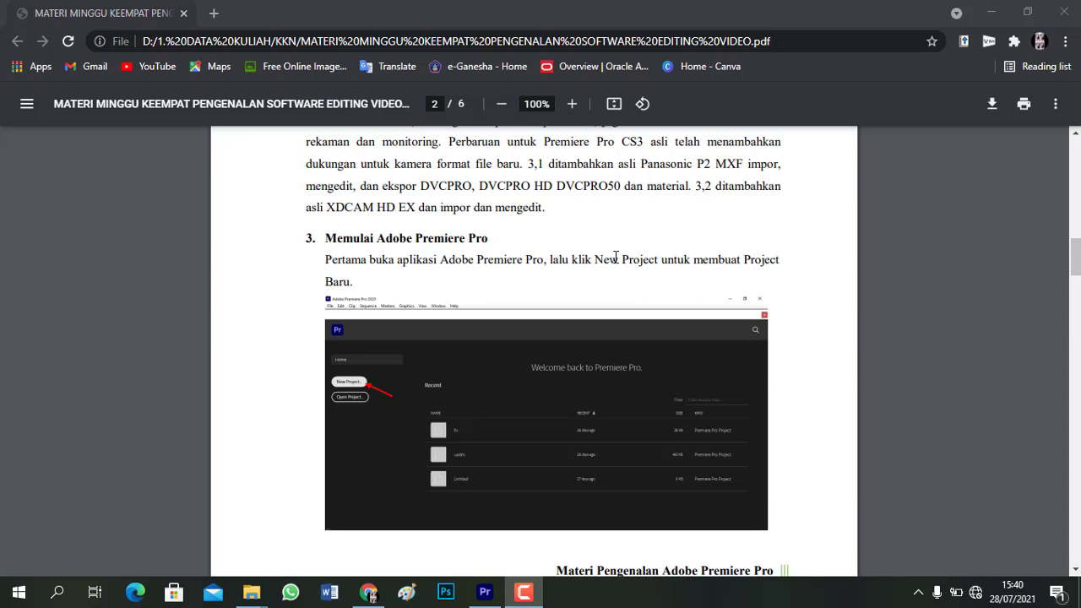
{"action": "scroll", "coordinate": [615, 256], "scroll_direction": "down", "scroll_amount": 2}
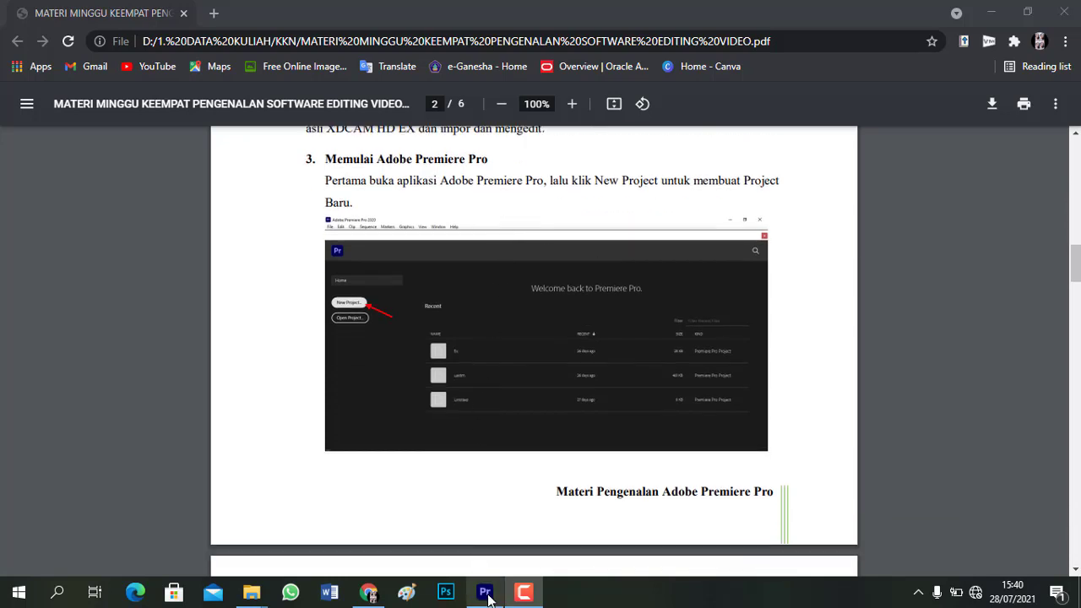
Switch to Adobe Premiere Pro and start a new project named test
{"action": "mouse_move", "coordinate": [487, 598]}
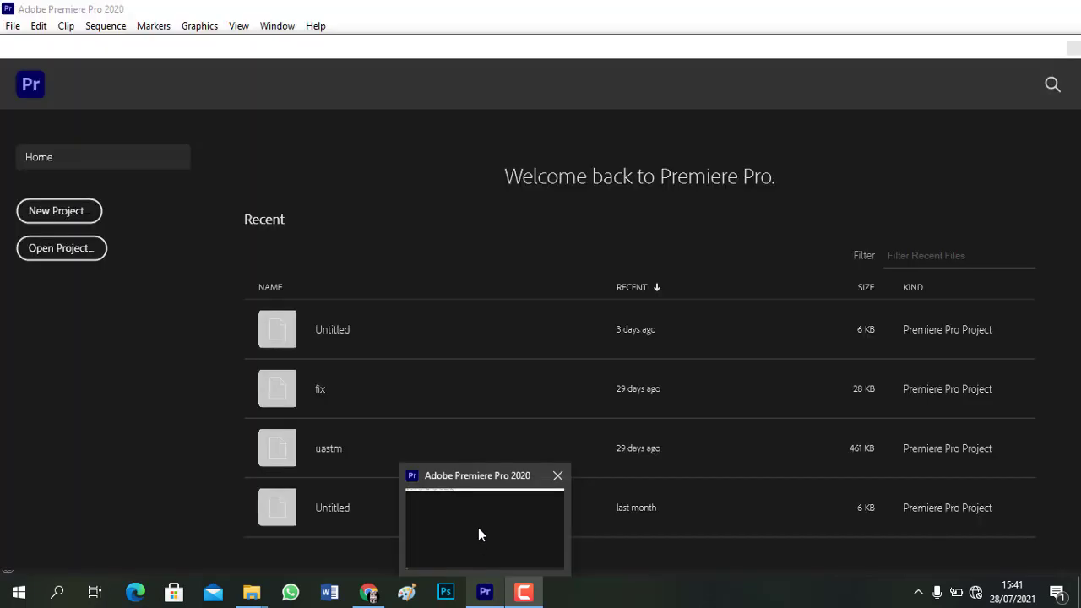
{"action": "left_click", "coordinate": [478, 525]}
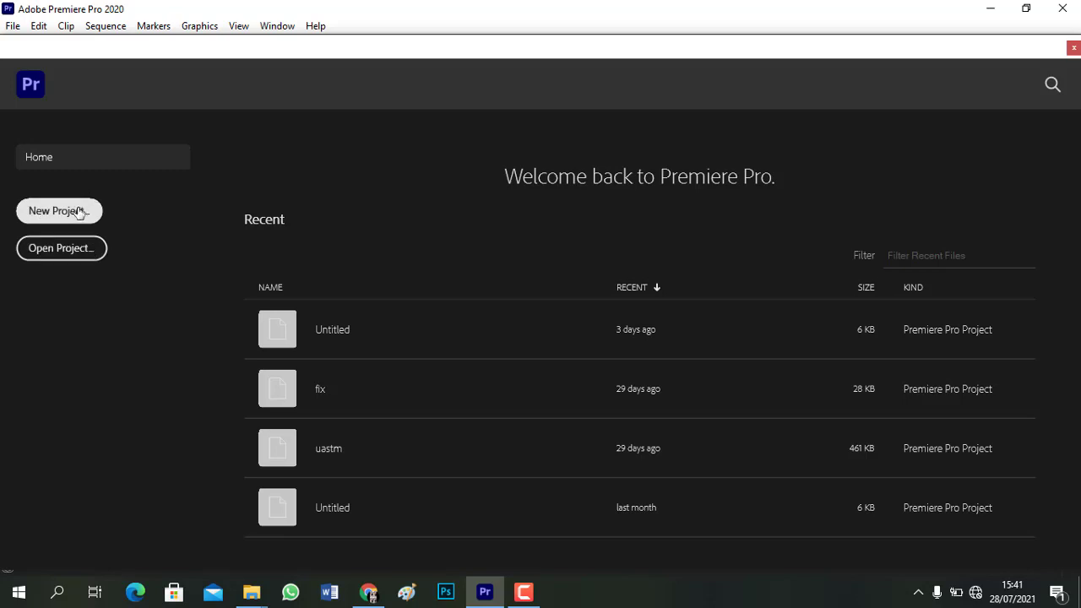
{"action": "left_click", "coordinate": [78, 215]}
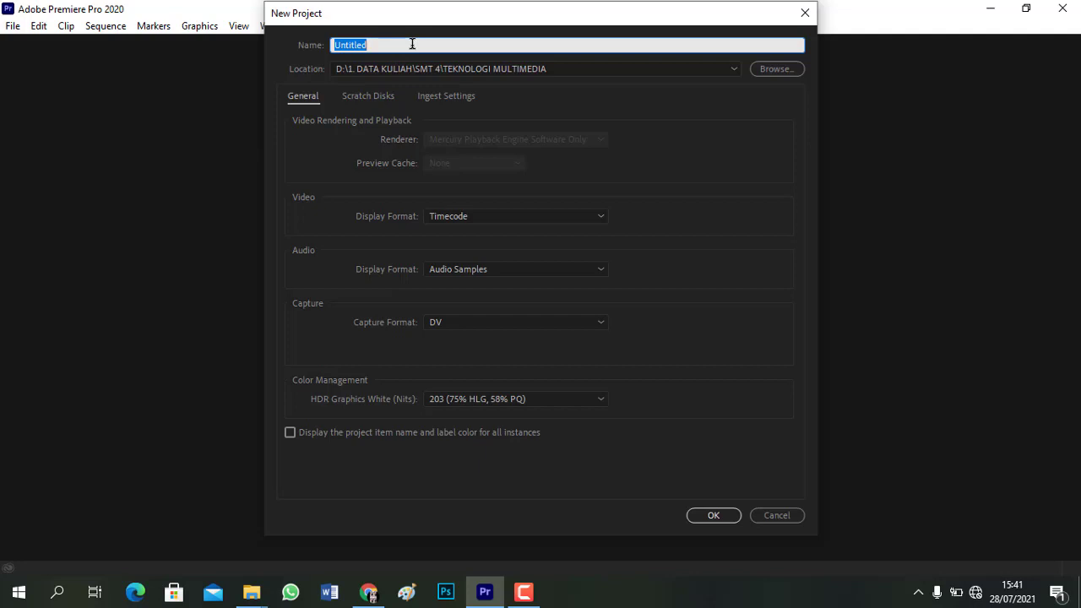
{"action": "type", "text": "test"}
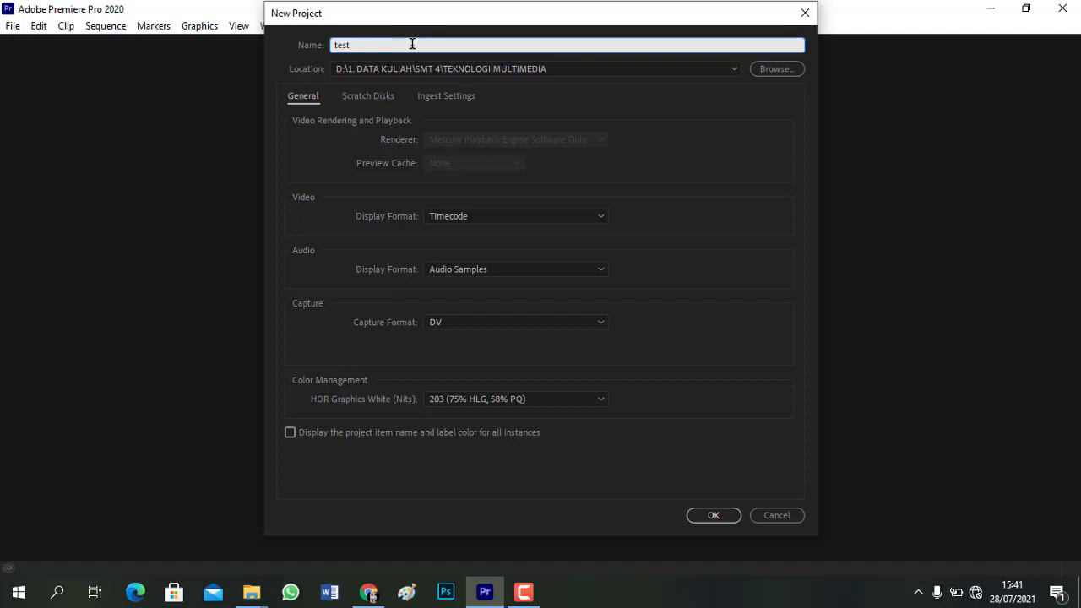
Look through the available destination folders for the new project's location without choosing another one
{"action": "left_click", "coordinate": [733, 69]}
{"action": "left_click", "coordinate": [733, 70]}
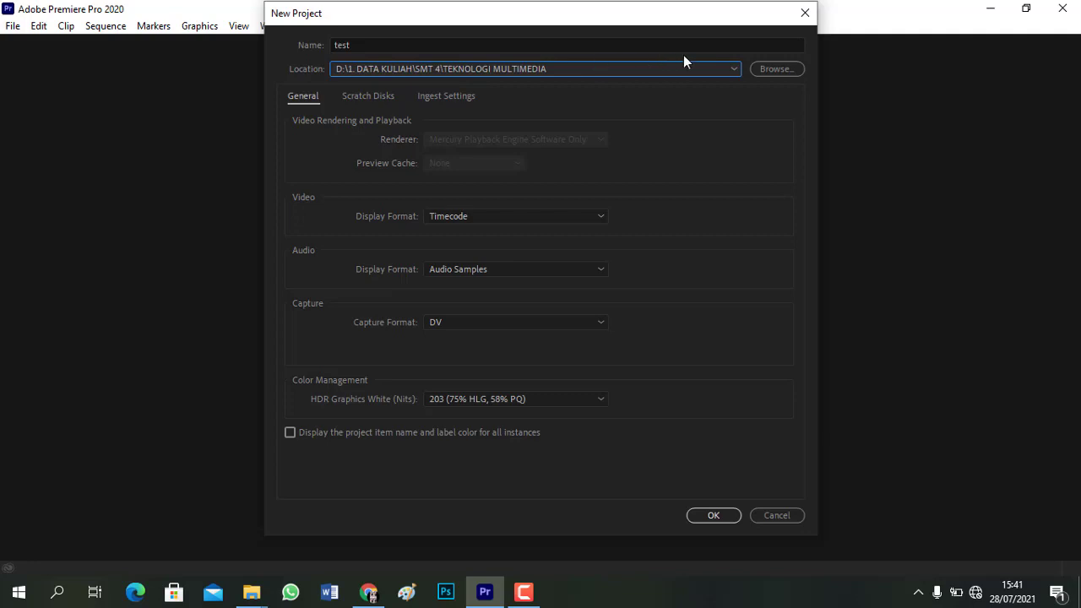
{"action": "left_click", "coordinate": [796, 71]}
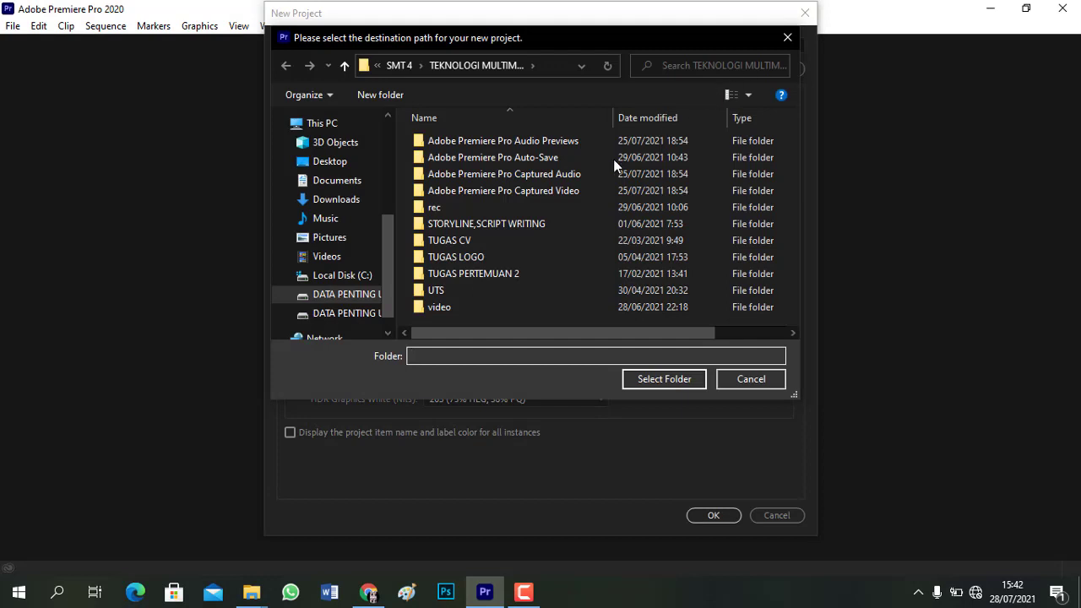
{"action": "scroll", "coordinate": [345, 213], "scroll_direction": "down", "scroll_amount": 1}
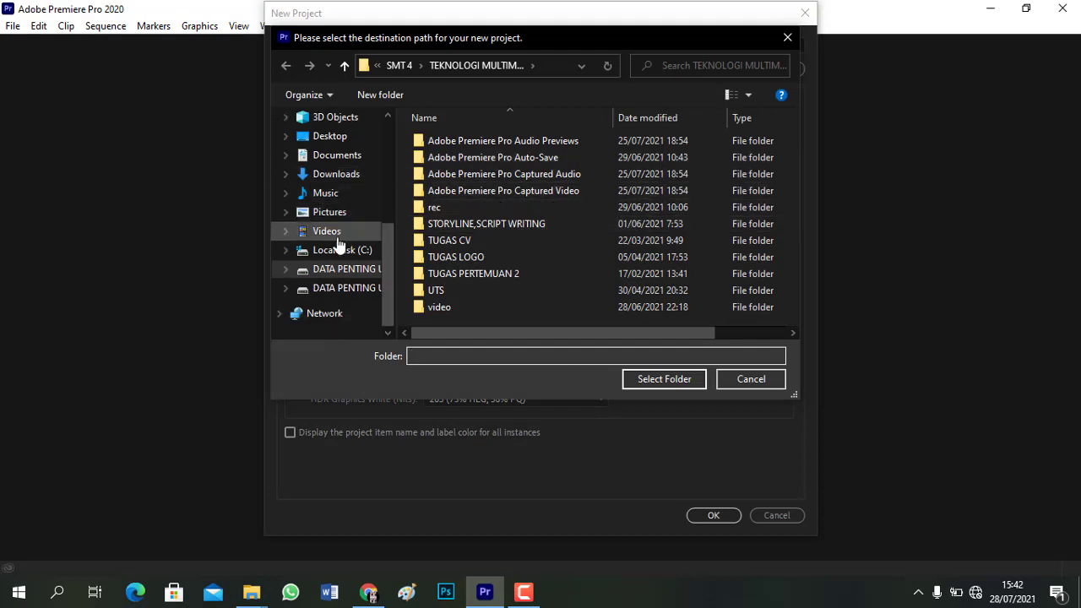
{"action": "left_click", "coordinate": [785, 38]}
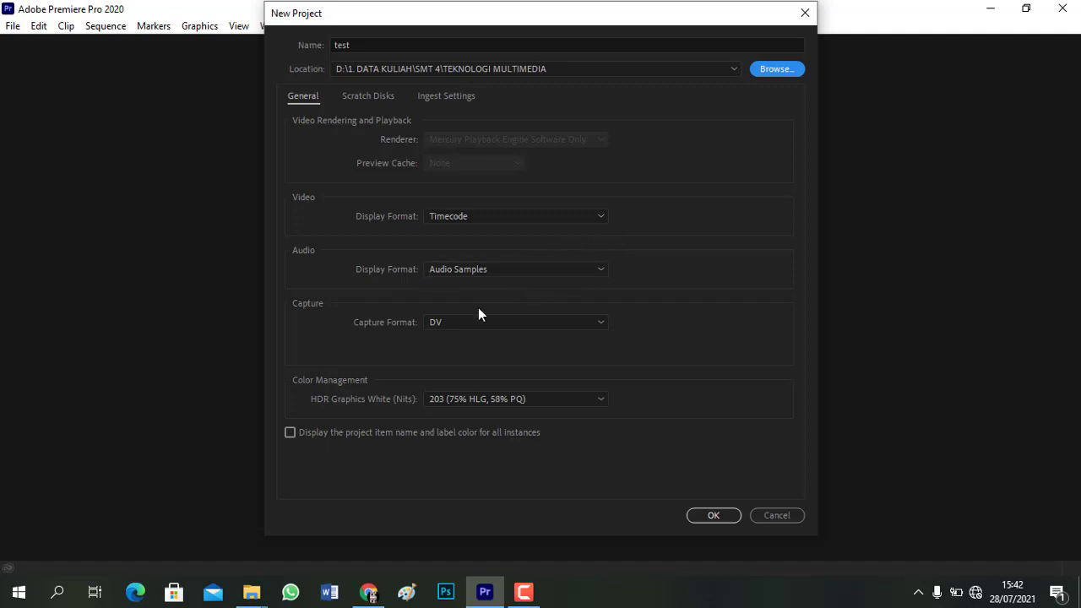
Check the capture format options, keep DV, and create the project
{"action": "left_click", "coordinate": [602, 321]}
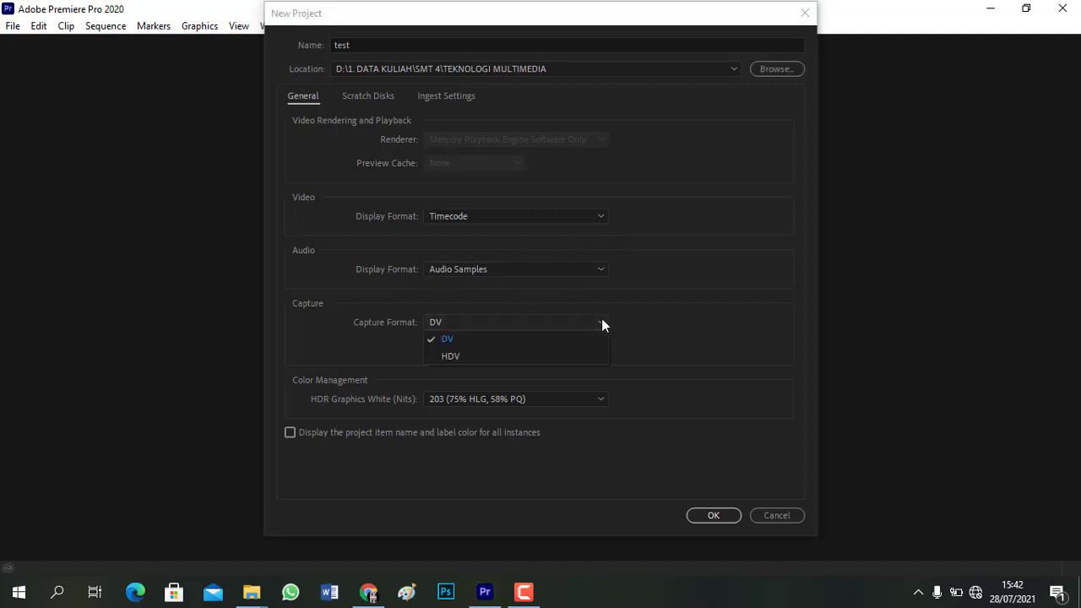
{"action": "left_click", "coordinate": [602, 321]}
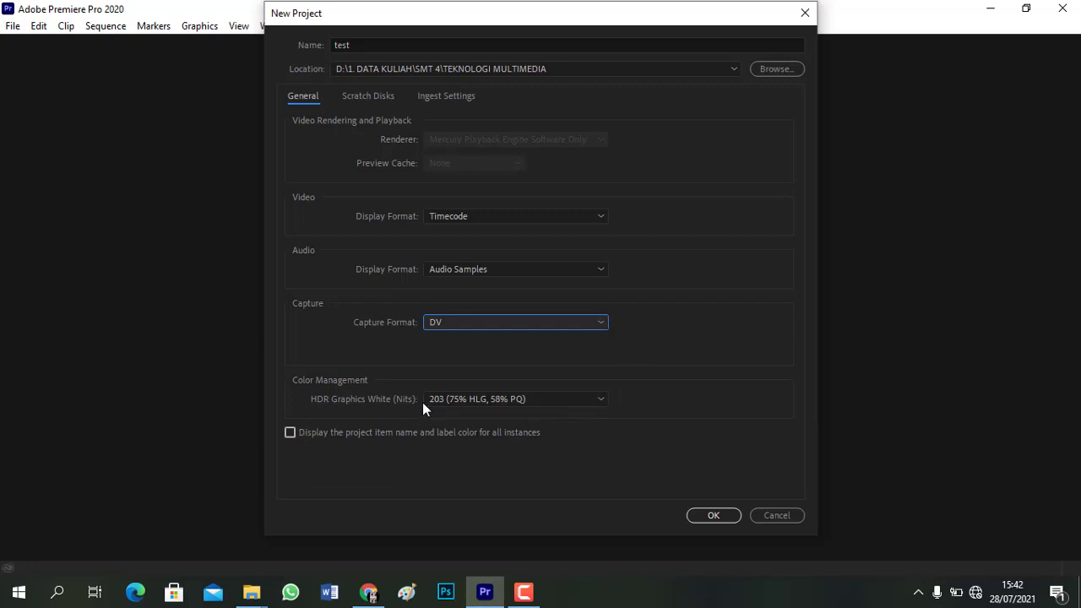
{"action": "left_click", "coordinate": [713, 517]}
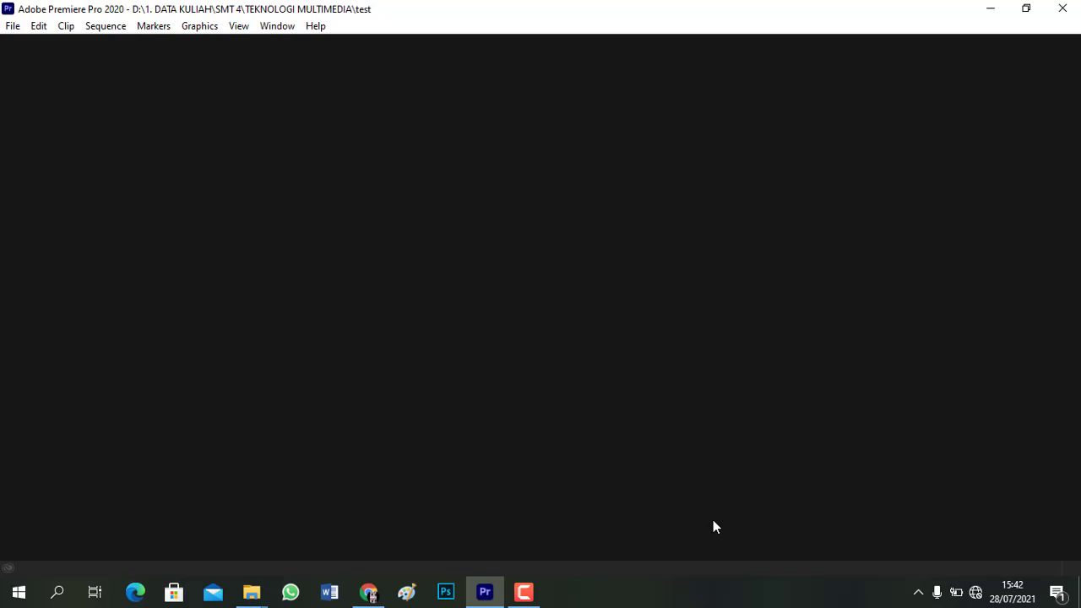
Switch to the PDF in Chrome and find the colour-outlined screenshot of the Premiere Pro workspace on page 3
{"action": "left_click", "coordinate": [368, 591]}
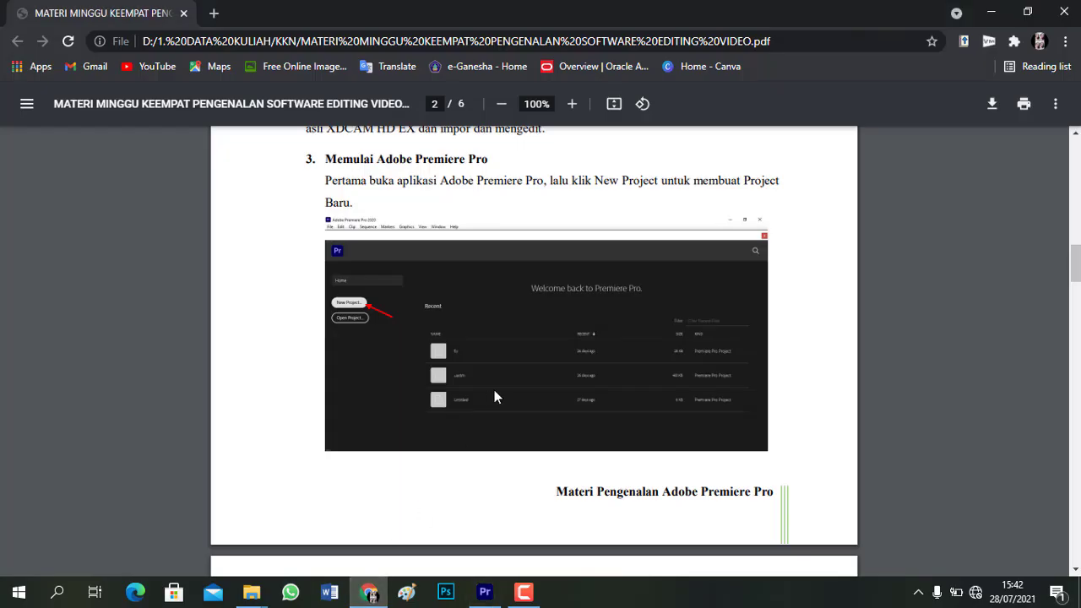
{"action": "scroll", "coordinate": [494, 389], "scroll_direction": "down", "scroll_amount": 10}
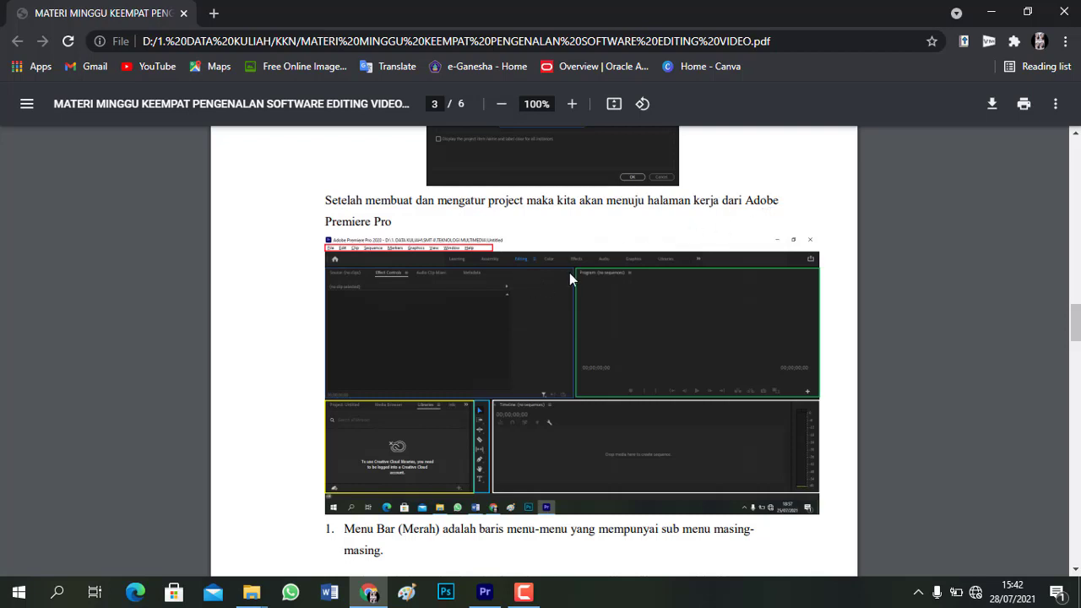
{"action": "scroll", "coordinate": [569, 273], "scroll_direction": "down", "scroll_amount": 1}
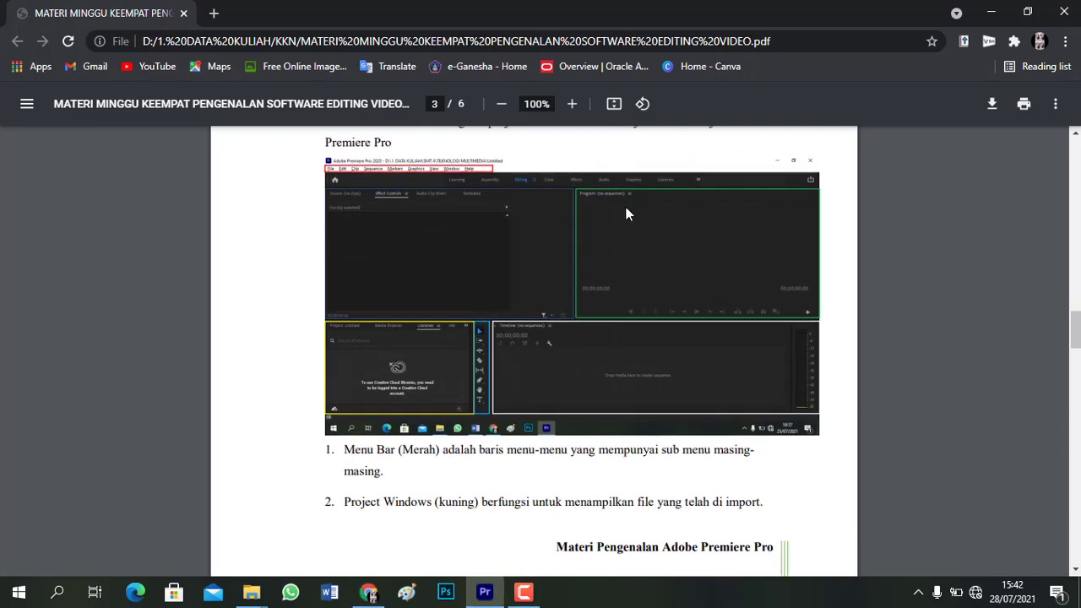
{"action": "mouse_move", "coordinate": [485, 592]}
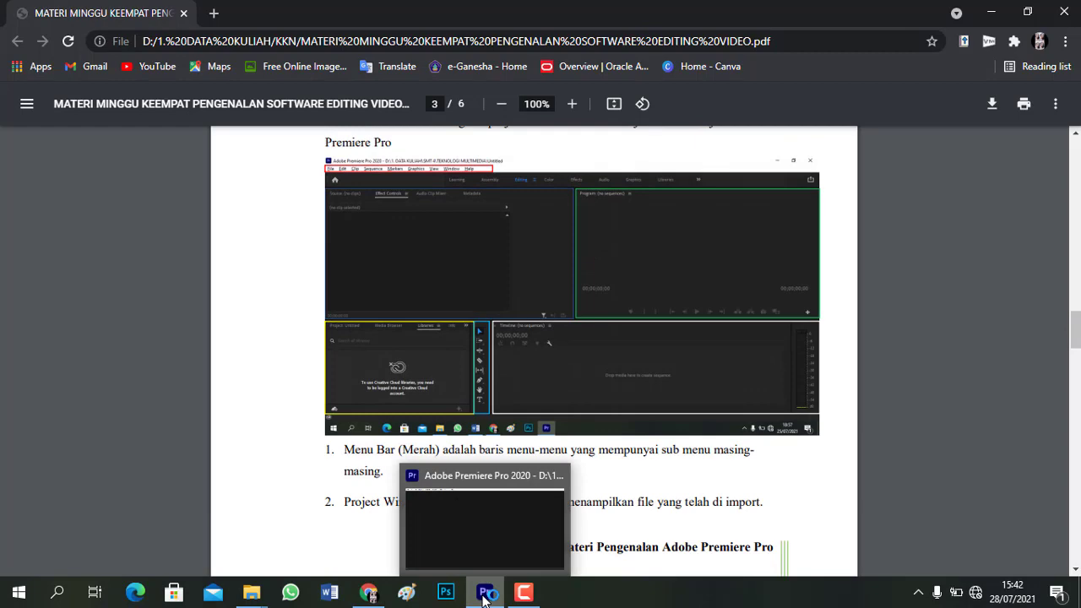
{"action": "left_click", "coordinate": [492, 536]}
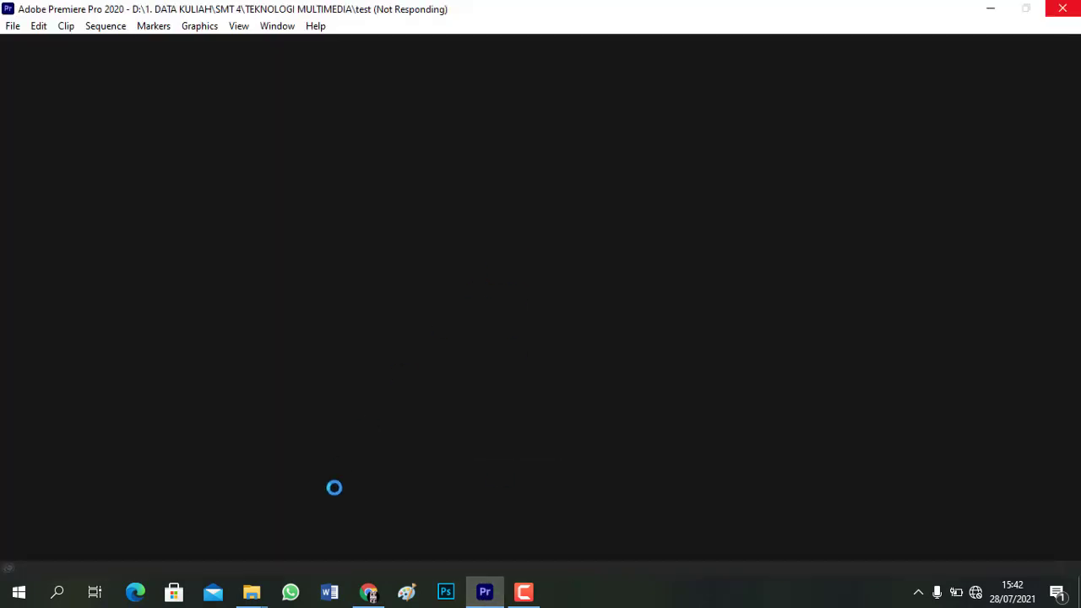
{"action": "left_click", "coordinate": [369, 591]}
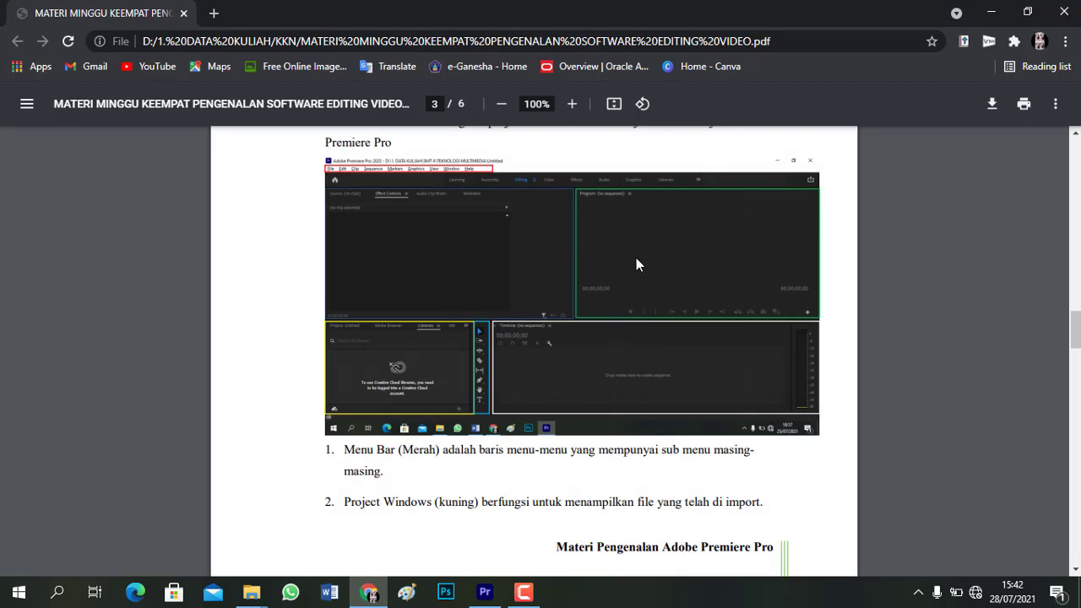
Enlarge the PDF to 195% and examine the workspace screenshot with the descriptions of the Menu Bar and Project Windows
{"action": "scroll", "coordinate": [642, 258], "scroll_direction": "up", "scroll_amount": 3}
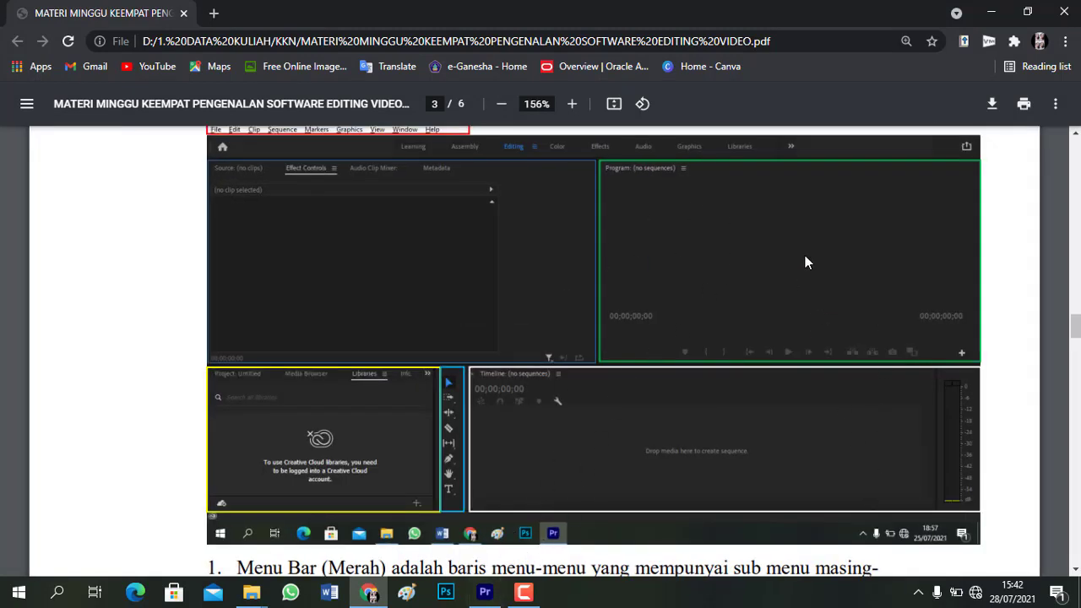
{"action": "scroll", "coordinate": [805, 255], "scroll_direction": "up", "scroll_amount": 2}
{"action": "scroll", "coordinate": [688, 234], "scroll_direction": "up", "scroll_amount": 1}
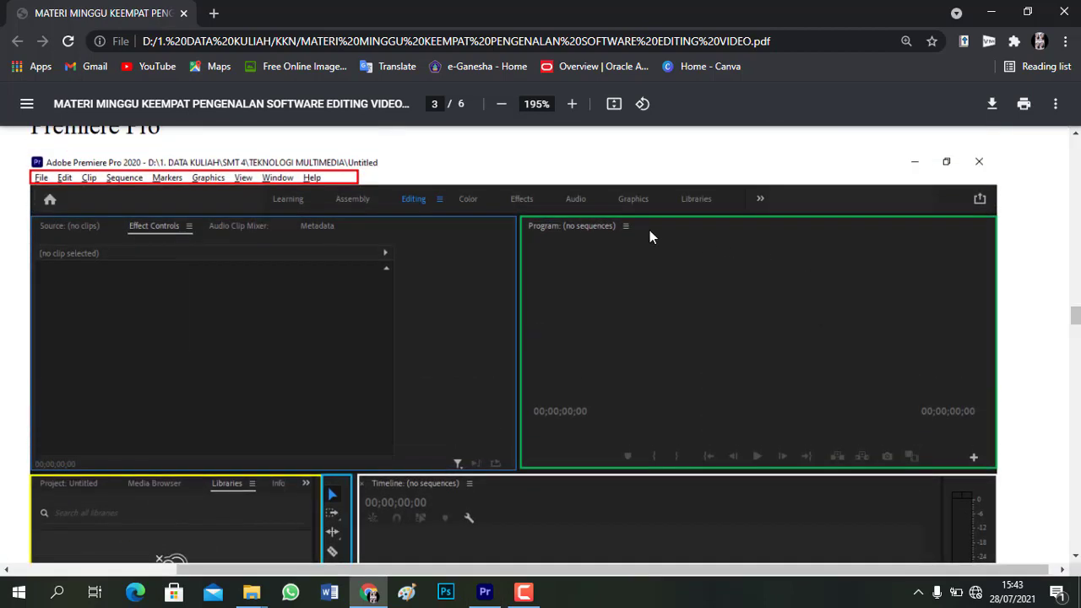
{"action": "scroll", "coordinate": [481, 300], "scroll_direction": "down", "scroll_amount": 2}
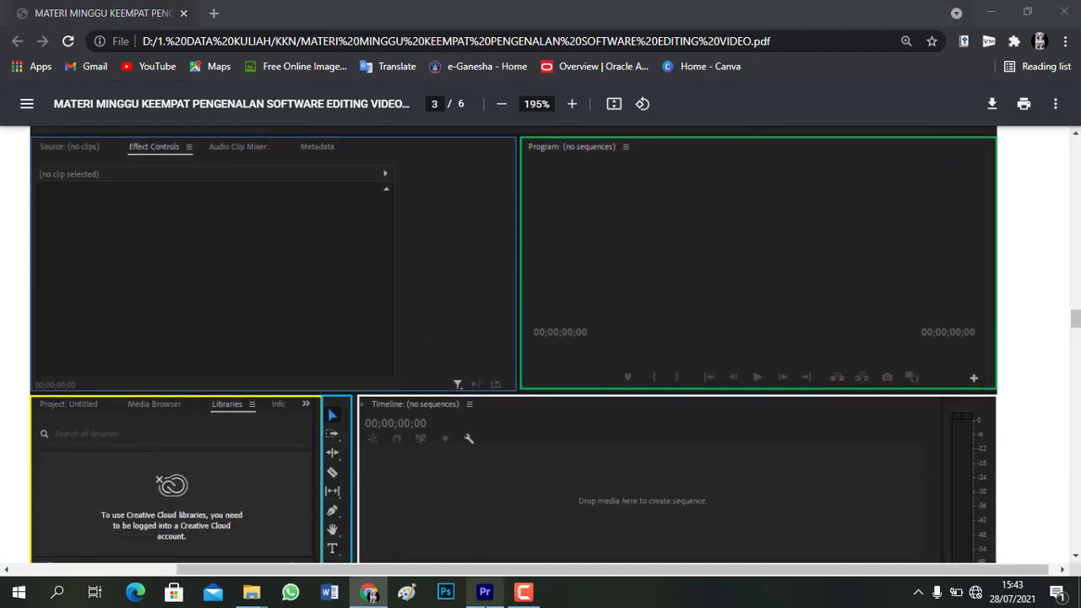
{"action": "left_click", "coordinate": [485, 591]}
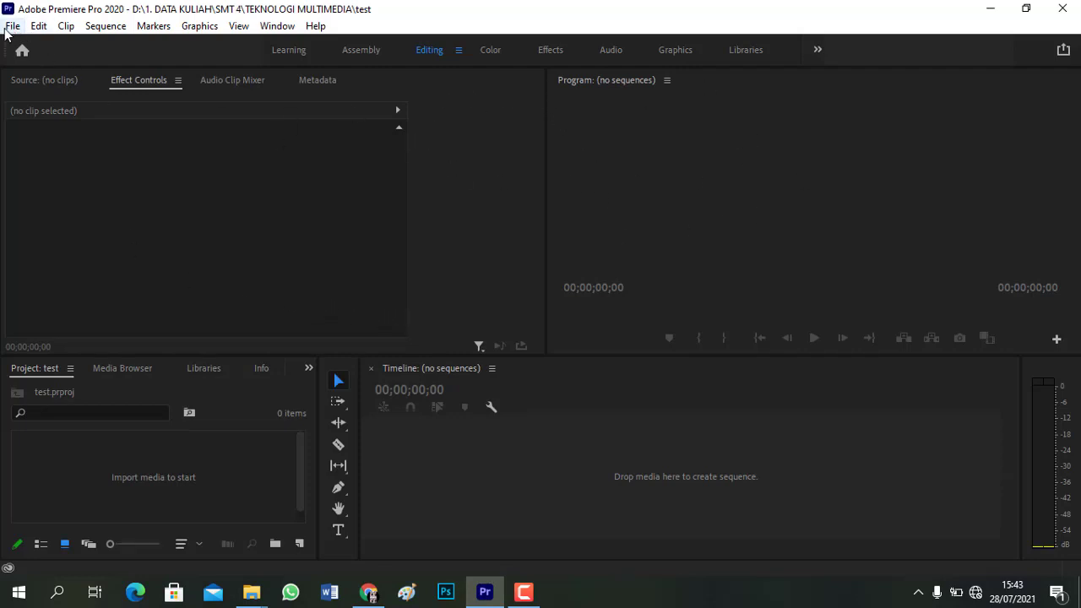
{"action": "left_click", "coordinate": [384, 601]}
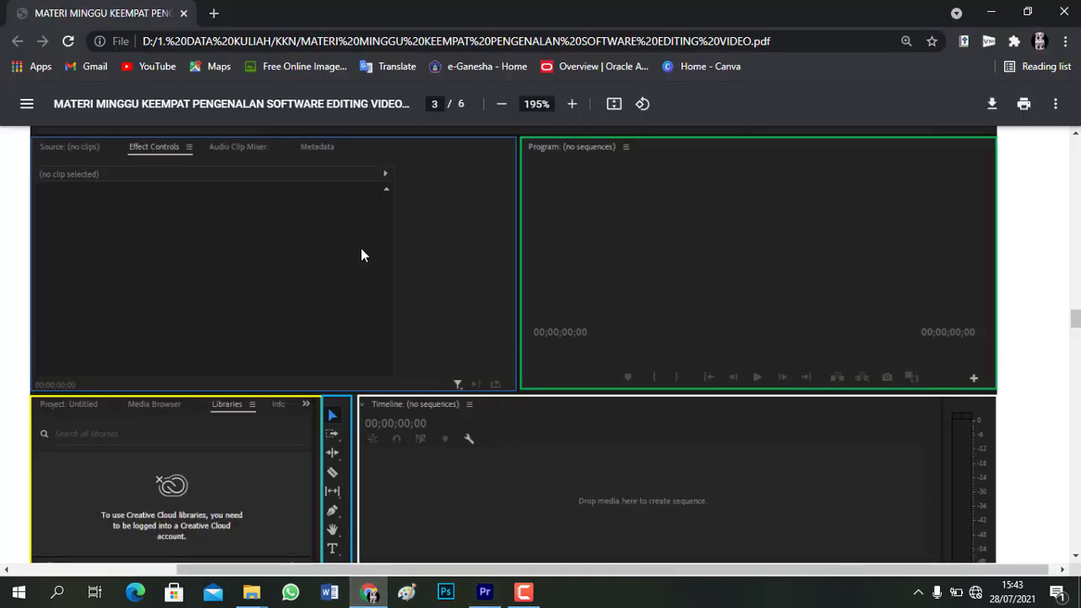
{"action": "scroll", "coordinate": [362, 254], "scroll_direction": "up", "scroll_amount": 1}
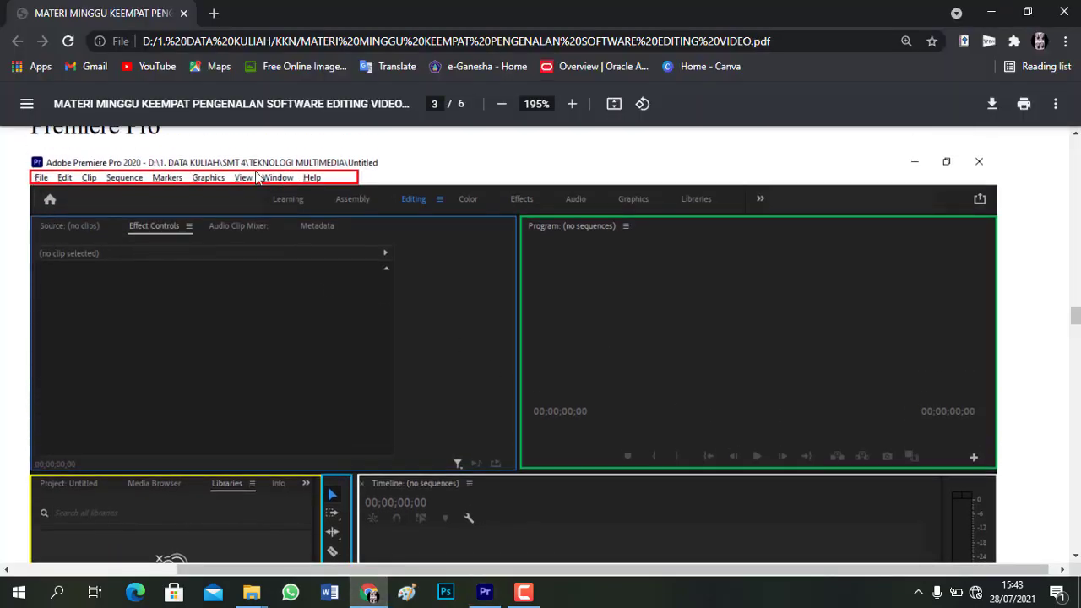
{"action": "scroll", "coordinate": [322, 185], "scroll_direction": "down", "scroll_amount": 5}
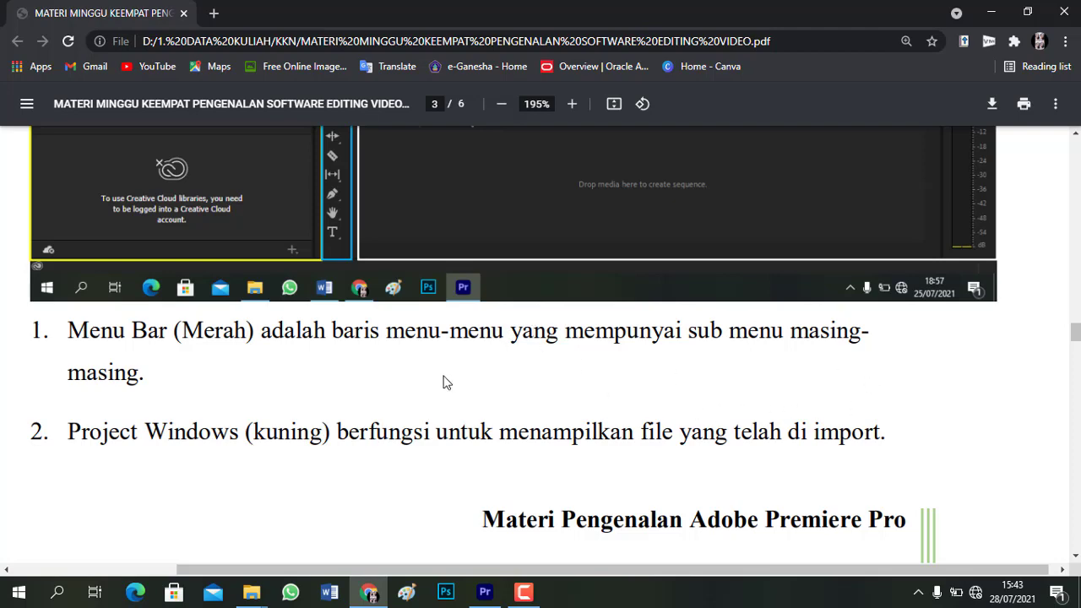
Switch to Adobe Premiere Pro and examine the commands offered under File, Edit and Clip
{"action": "left_click", "coordinate": [485, 592]}
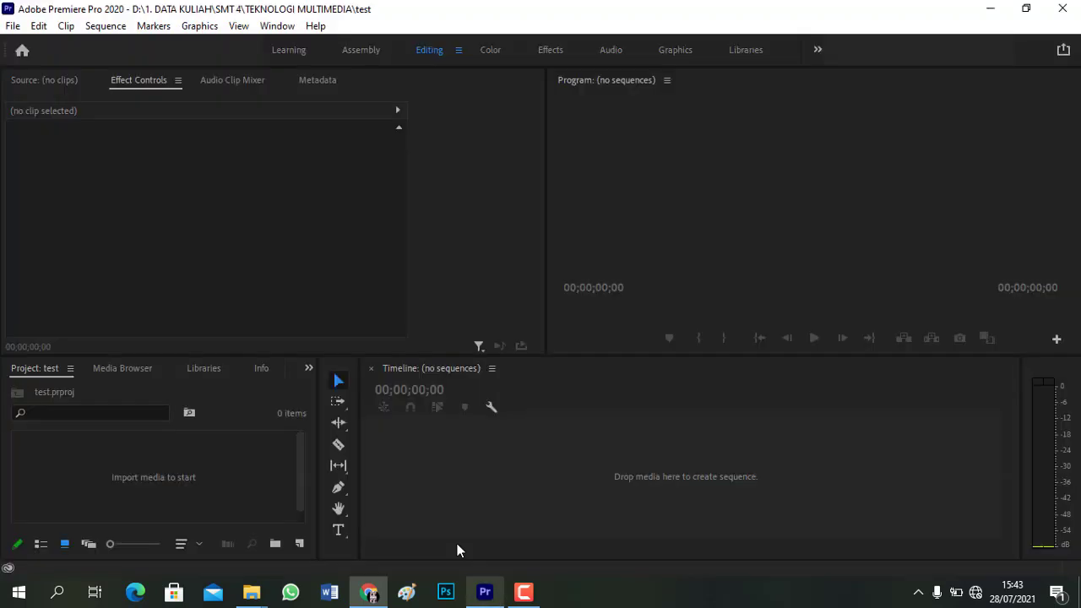
{"action": "left_click", "coordinate": [13, 26]}
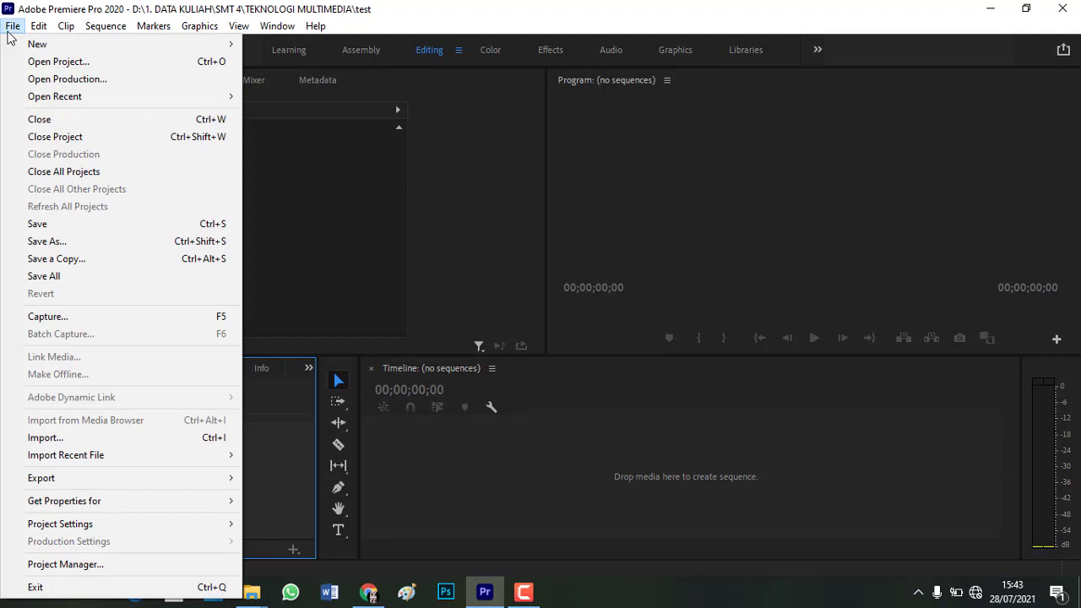
{"action": "mouse_move", "coordinate": [57, 45]}
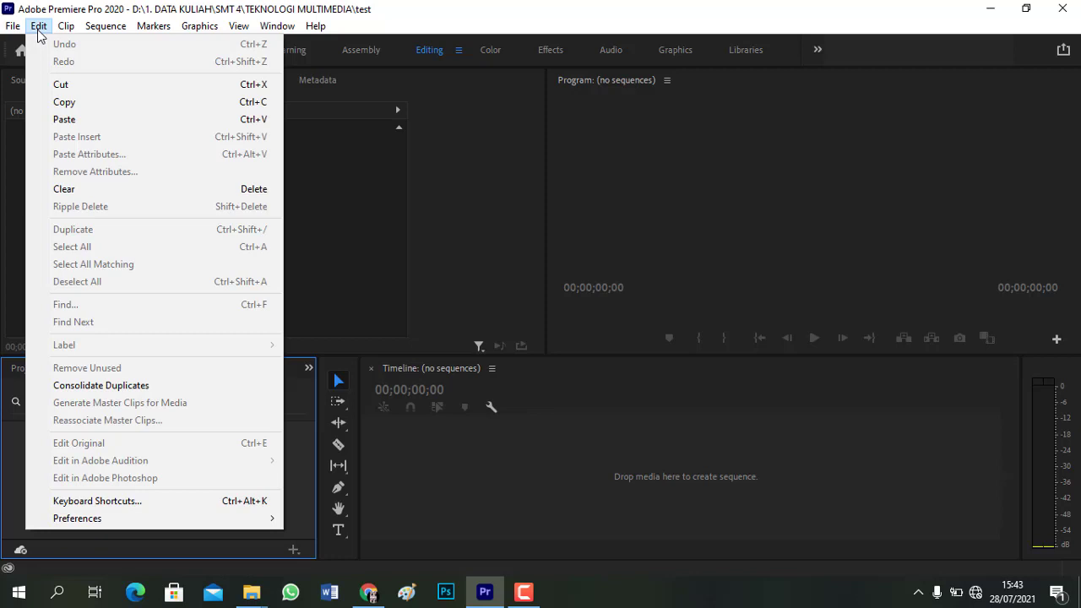
{"action": "mouse_move", "coordinate": [73, 27]}
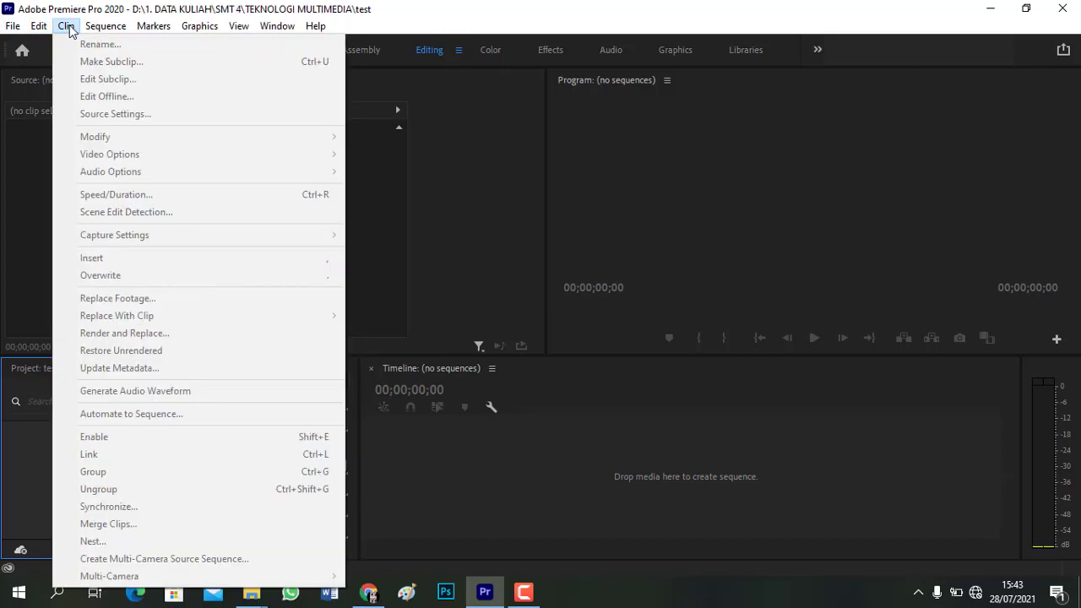
{"action": "left_click", "coordinate": [433, 21]}
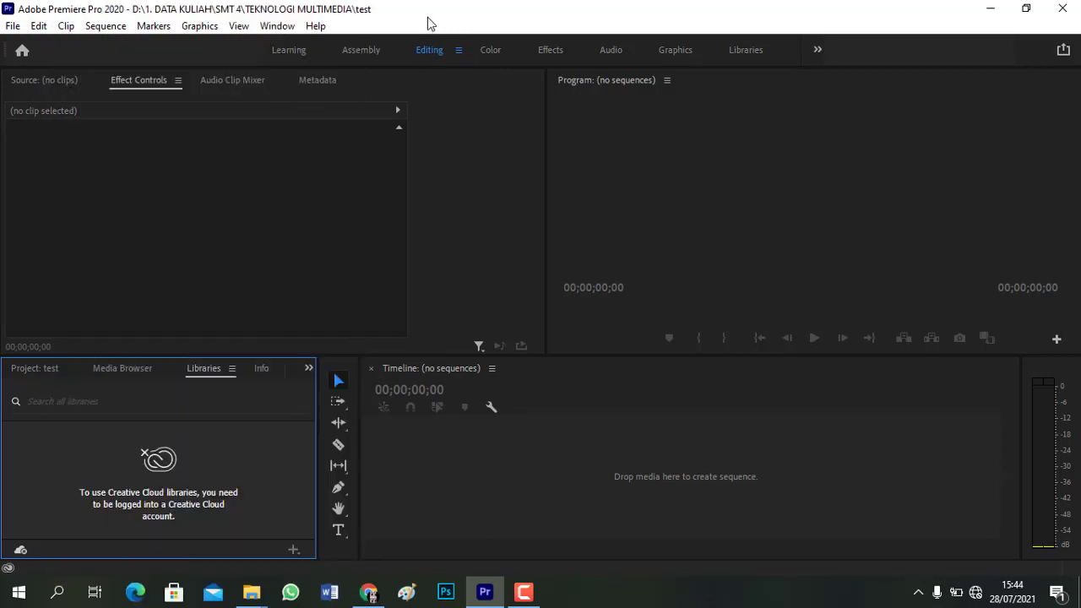
Examine the commands offered under Graphics, Window and Help, opening and closing the Edit To Tape window
{"action": "left_click", "coordinate": [164, 30]}
{"action": "mouse_move", "coordinate": [193, 30]}
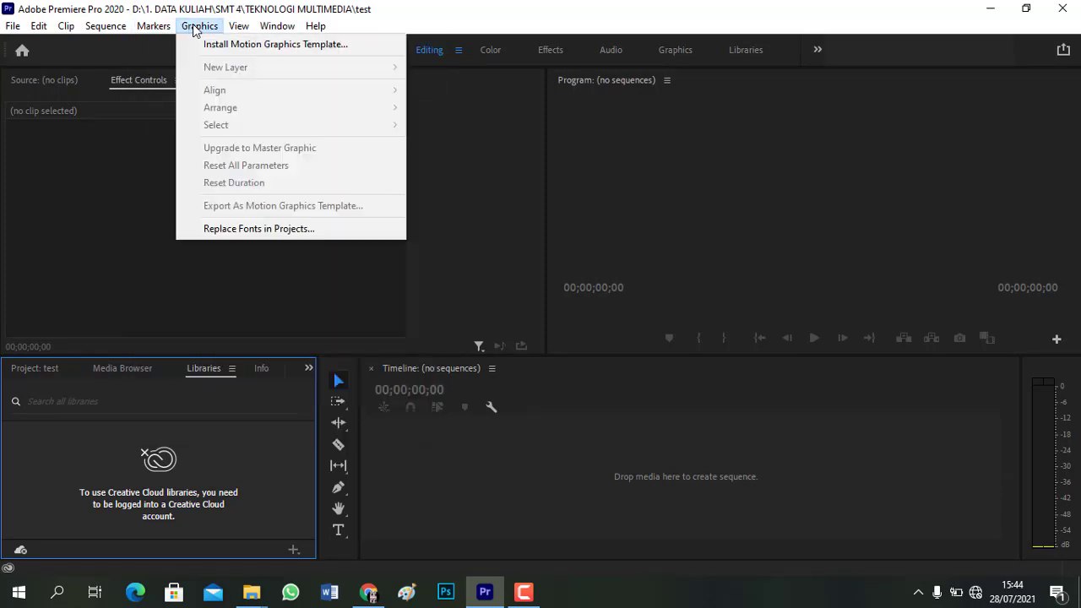
{"action": "mouse_move", "coordinate": [266, 28]}
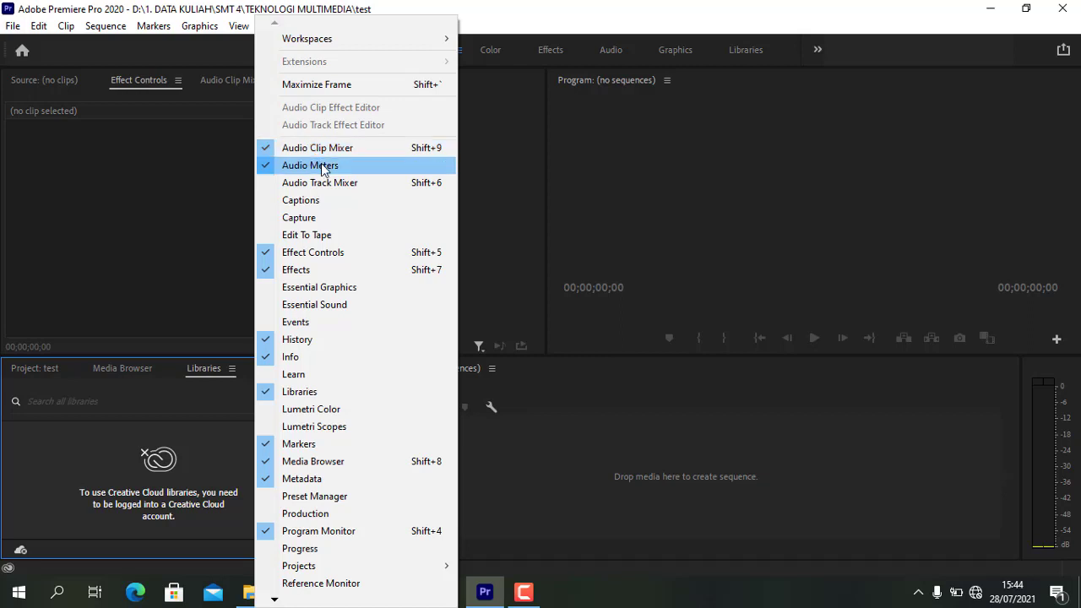
{"action": "left_click", "coordinate": [265, 244]}
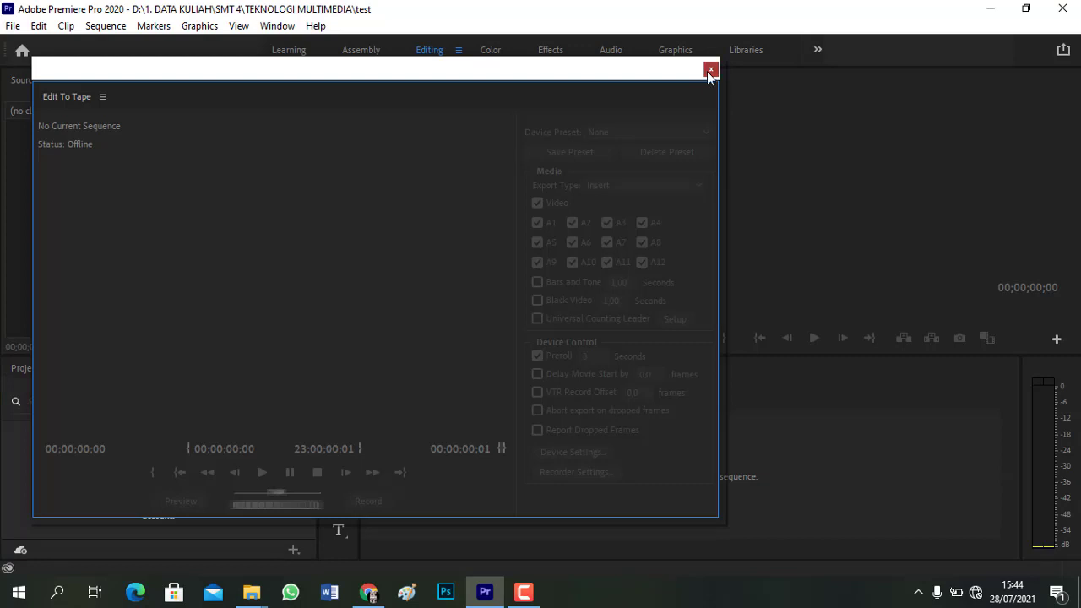
{"action": "left_click", "coordinate": [711, 70]}
{"action": "left_click", "coordinate": [309, 26]}
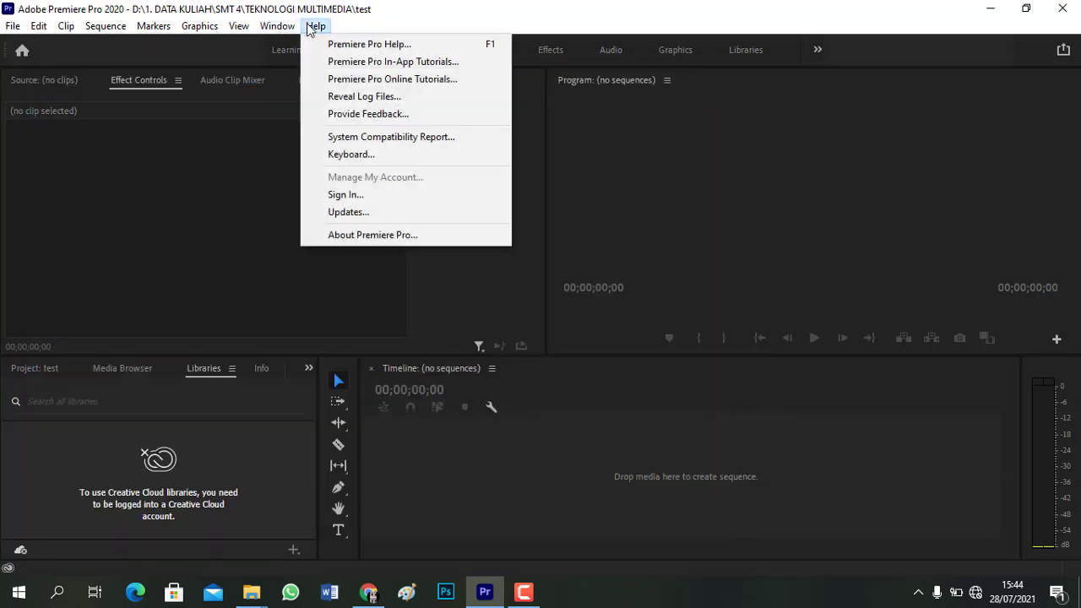
{"action": "left_click", "coordinate": [313, 26]}
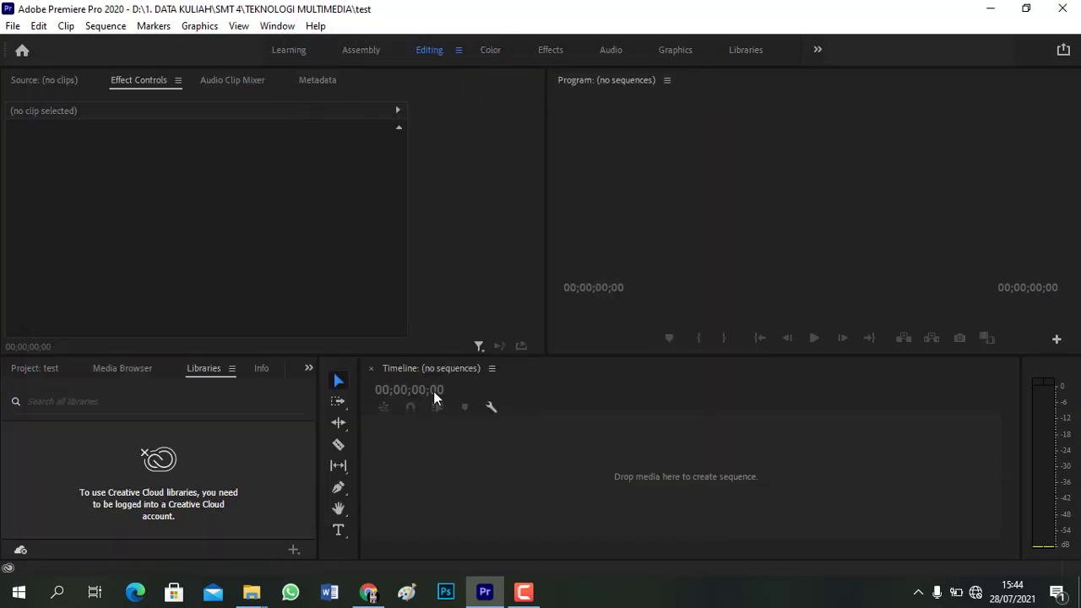
Switch to the PDF in Chrome and review the workspace screenshot and the Project Windows description on page 3
{"action": "left_click", "coordinate": [368, 592]}
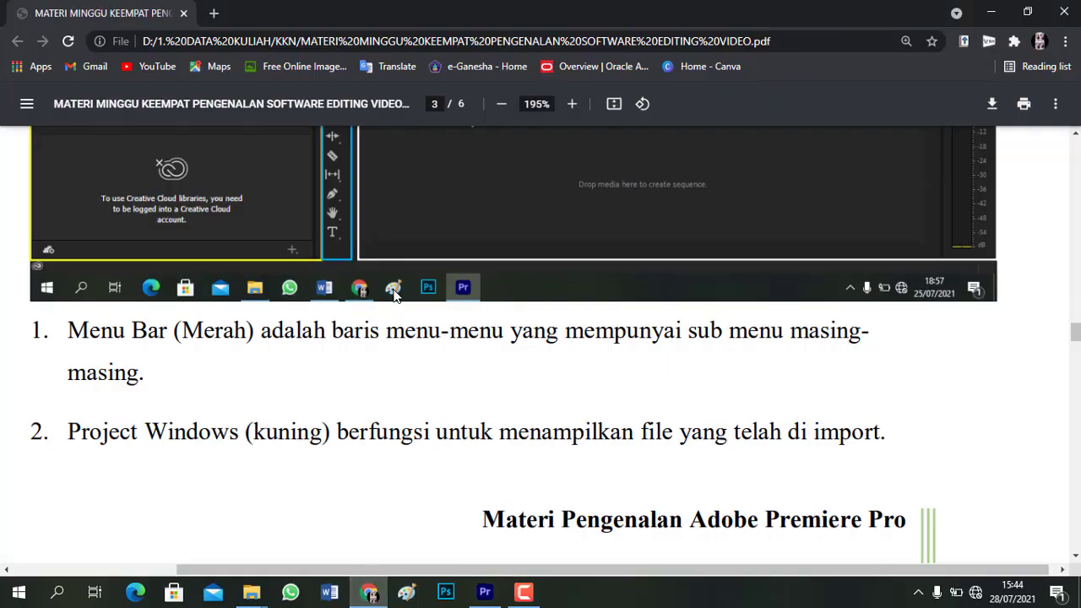
{"action": "scroll", "coordinate": [433, 345], "scroll_direction": "up", "scroll_amount": 1}
{"action": "scroll", "coordinate": [433, 345], "scroll_direction": "up", "scroll_amount": 1}
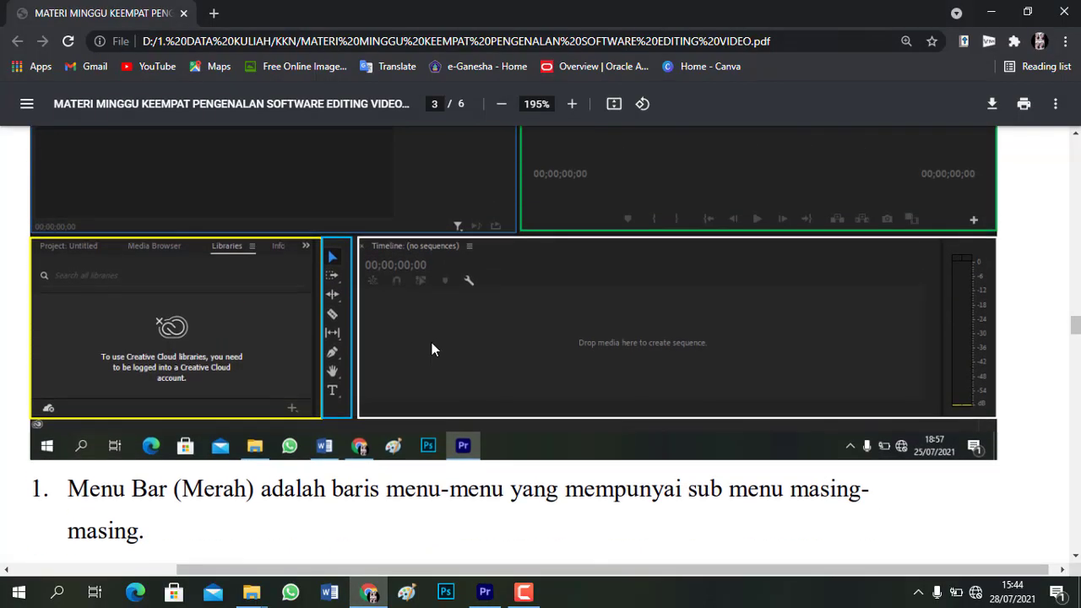
{"action": "scroll", "coordinate": [432, 345], "scroll_direction": "down", "scroll_amount": 2}
{"action": "scroll", "coordinate": [572, 517], "scroll_direction": "down", "scroll_amount": 1}
{"action": "scroll", "coordinate": [566, 519], "scroll_direction": "down", "scroll_amount": 1}
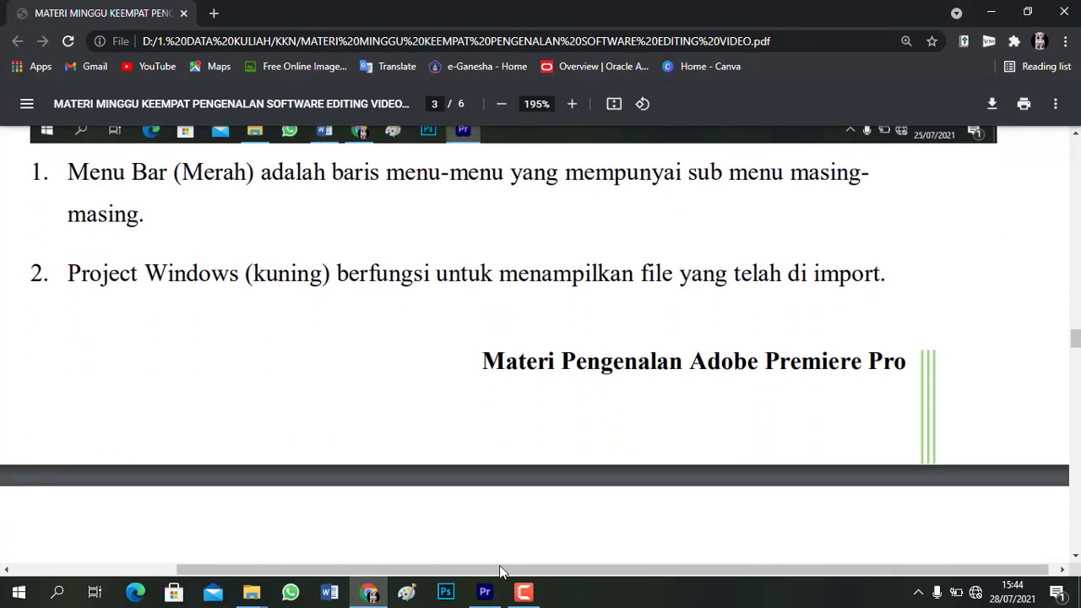
Switch to Adobe Premiere Pro and import media file 1 from the rec folder into the project
{"action": "left_click", "coordinate": [485, 592]}
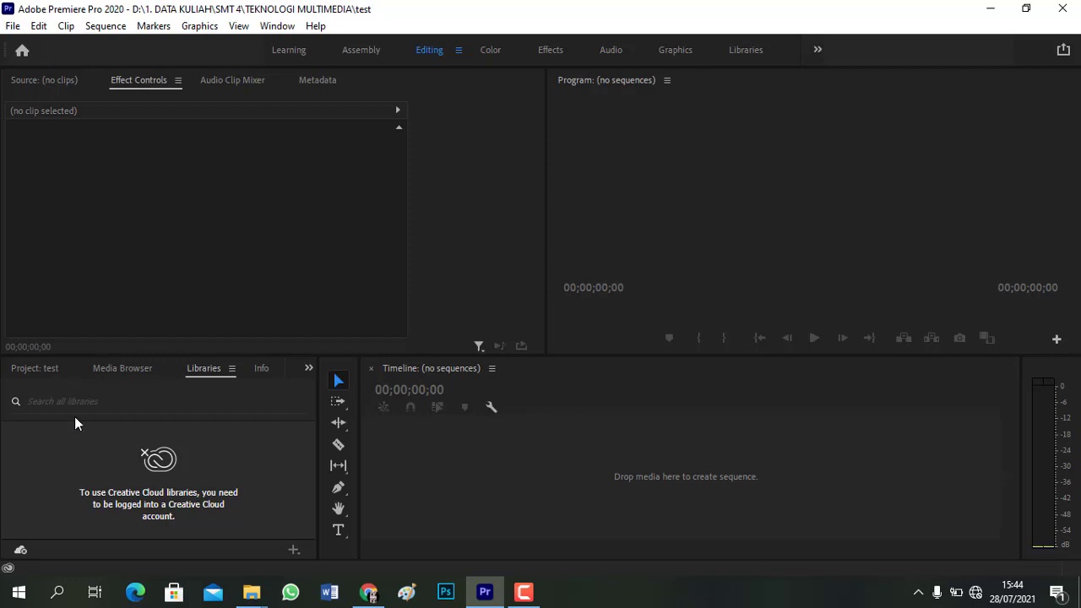
{"action": "left_click", "coordinate": [10, 26]}
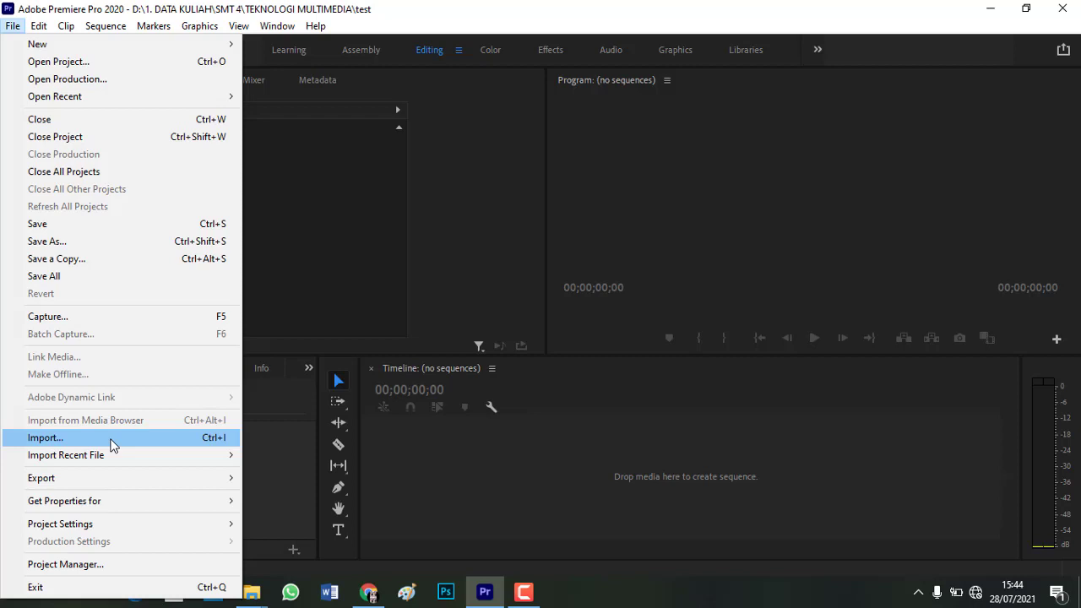
{"action": "left_click", "coordinate": [111, 442]}
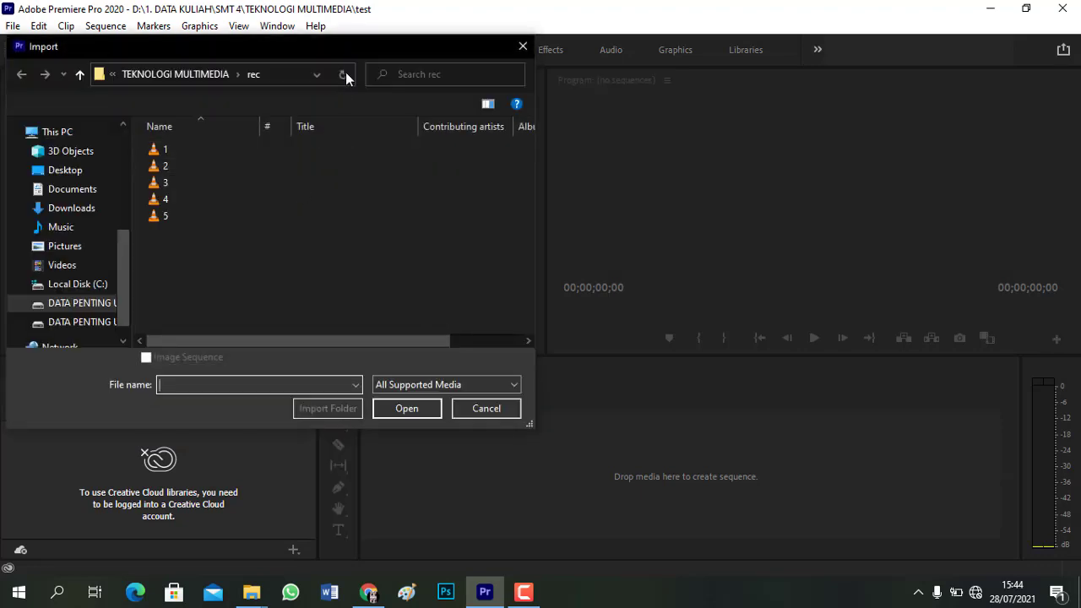
{"action": "left_click", "coordinate": [228, 150]}
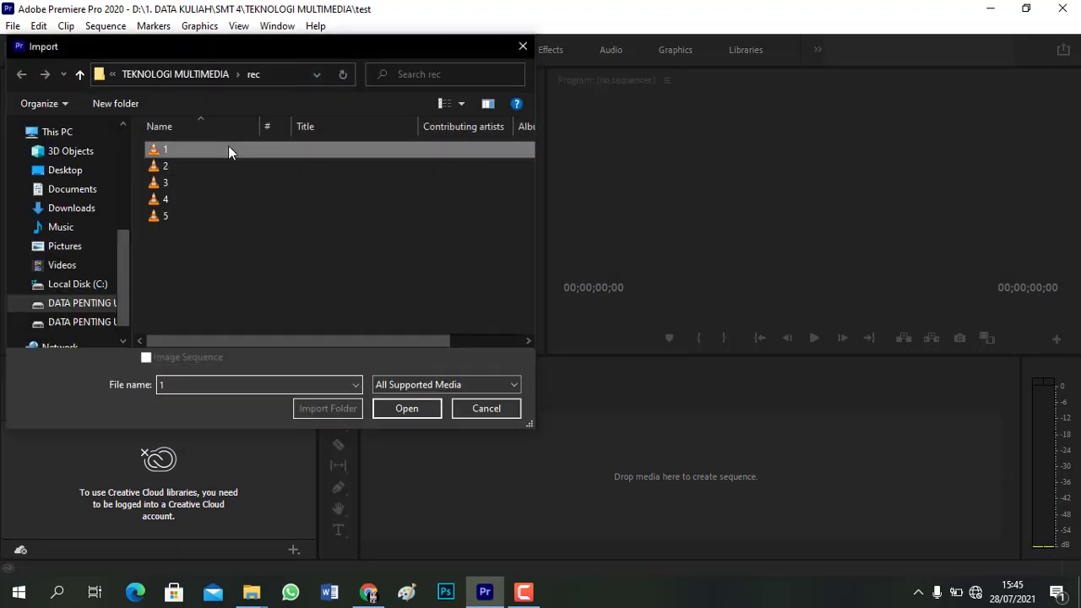
{"action": "left_click", "coordinate": [402, 408]}
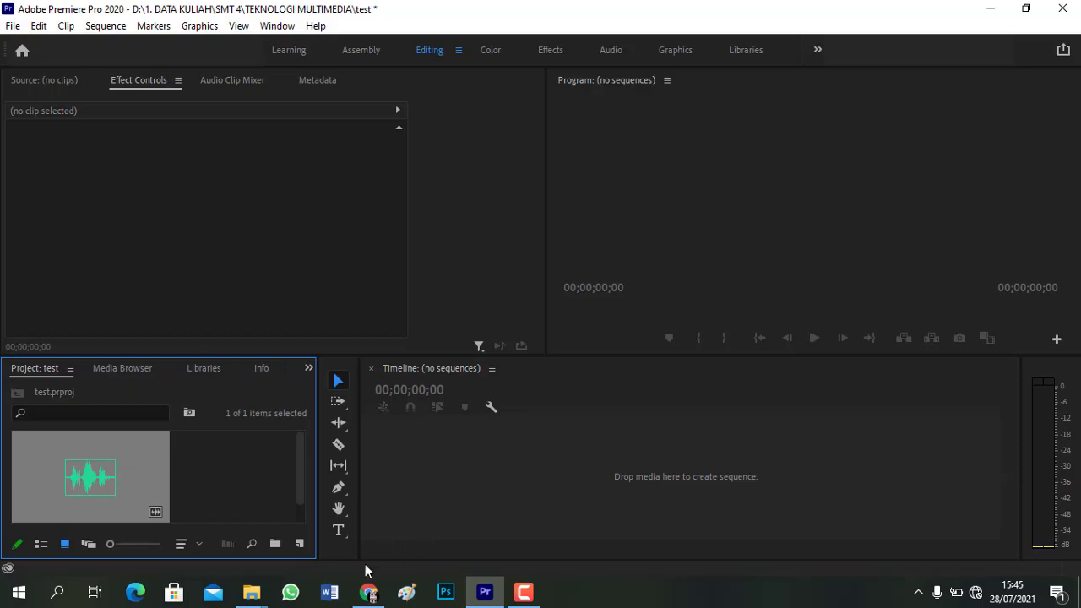
Switch to the PDF in Chrome and read the Monitor, Tools and Timeline Windows descriptions on page 4, comparing them with the workspace screenshot
{"action": "left_click", "coordinate": [368, 591]}
{"action": "scroll", "coordinate": [338, 319], "scroll_direction": "down", "scroll_amount": 2}
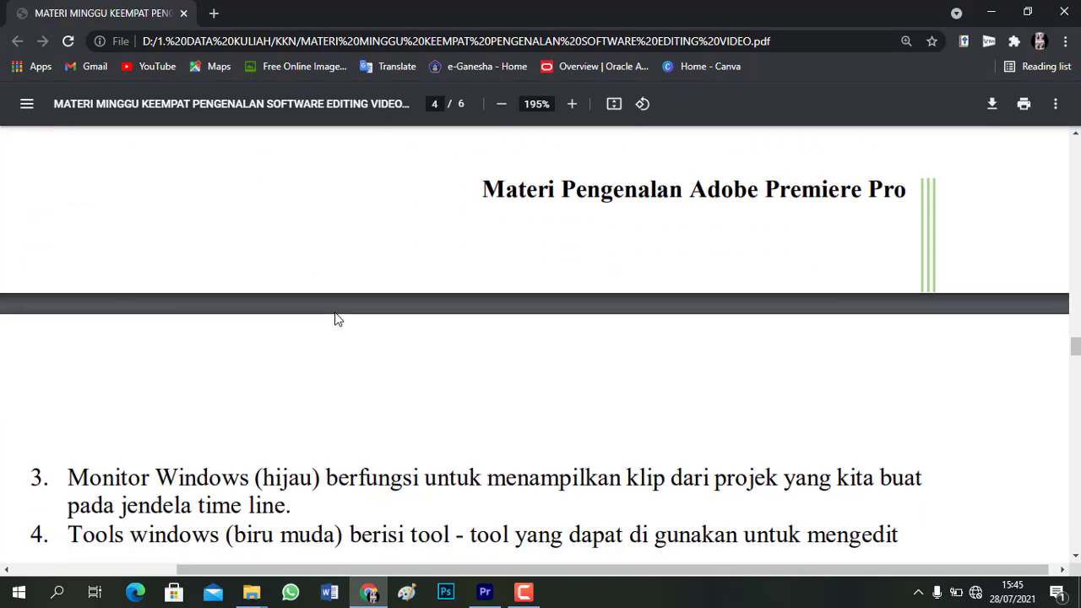
{"action": "scroll", "coordinate": [338, 319], "scroll_direction": "down", "scroll_amount": 1}
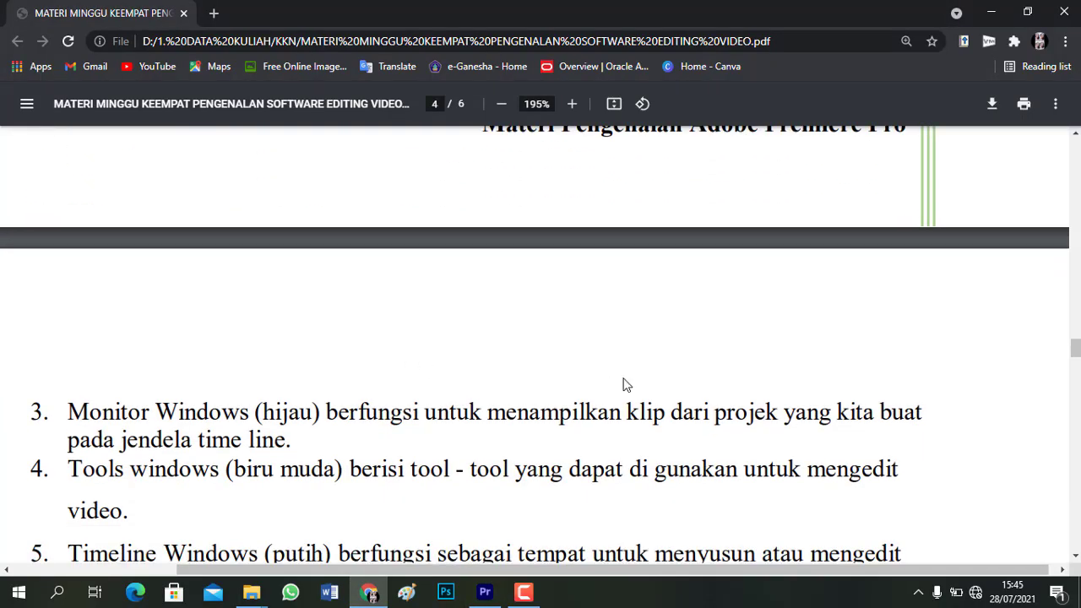
{"action": "scroll", "coordinate": [623, 382], "scroll_direction": "up", "scroll_amount": 5}
{"action": "scroll", "coordinate": [616, 258], "scroll_direction": "down", "scroll_amount": 1}
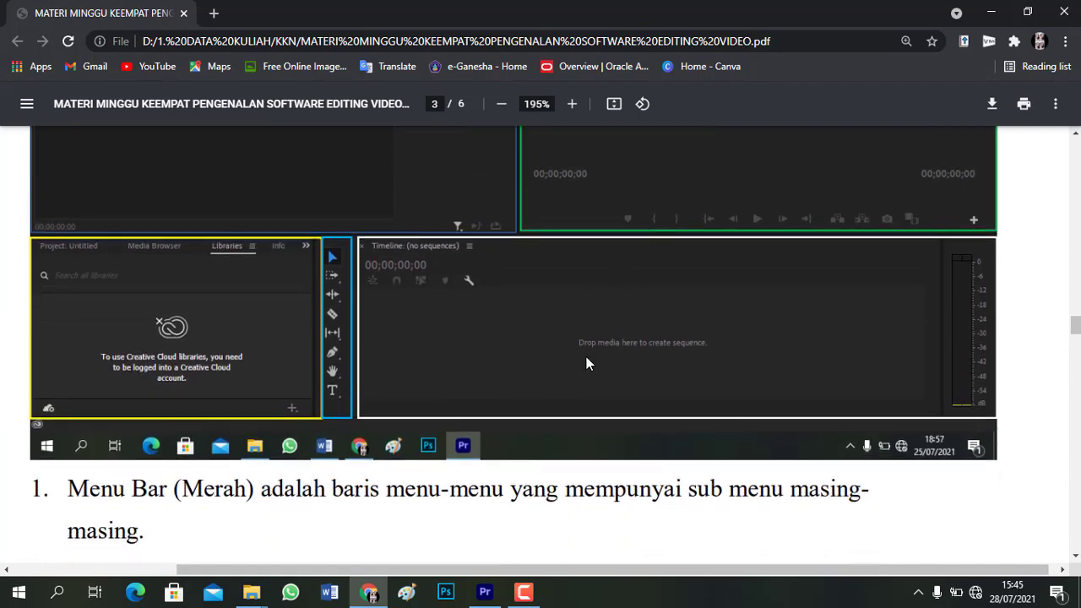
{"action": "scroll", "coordinate": [587, 358], "scroll_direction": "down", "scroll_amount": 8}
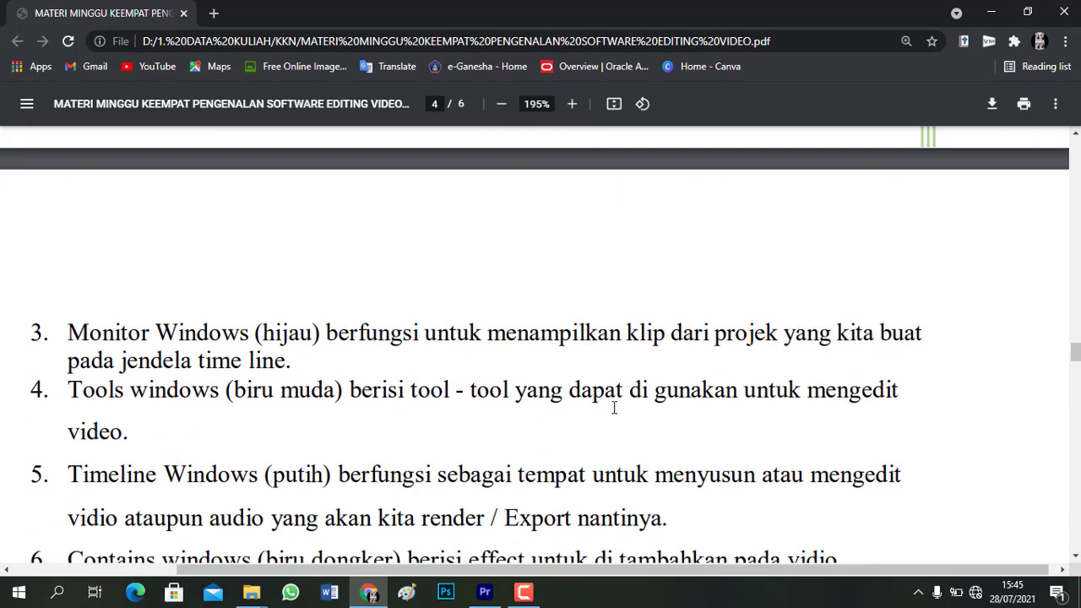
Switch to Adobe Premiere Pro and create a sequence by placing the imported audio clip 1.m4a in the empty timeline
{"action": "left_click", "coordinate": [484, 594]}
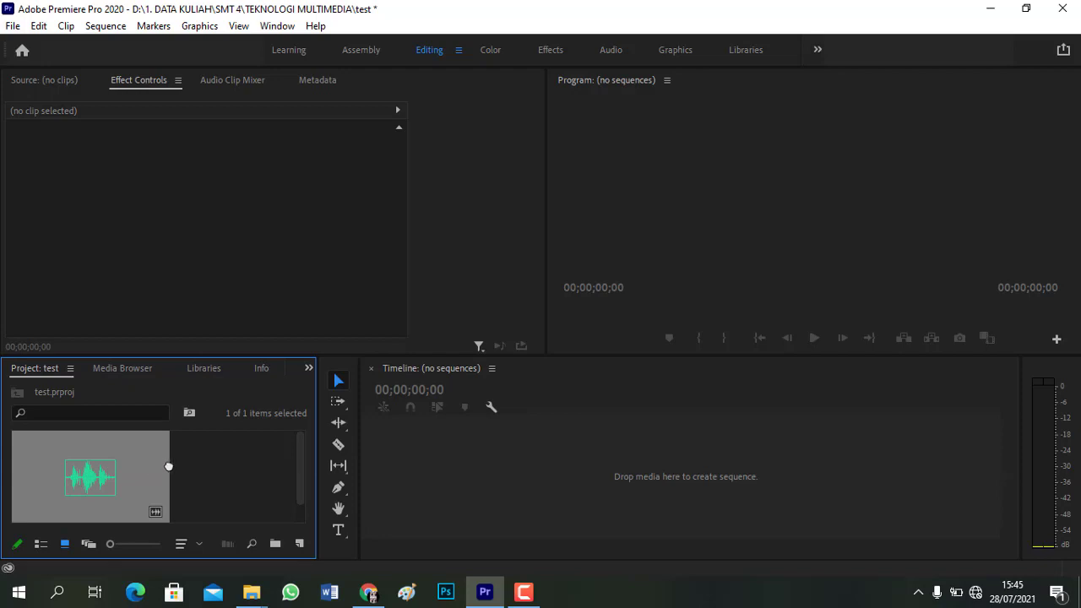
{"action": "left_click_drag", "start_coordinate": [232, 464], "coordinate": [505, 464]}
{"action": "left_click_drag", "start_coordinate": [505, 464], "coordinate": [445, 462]}
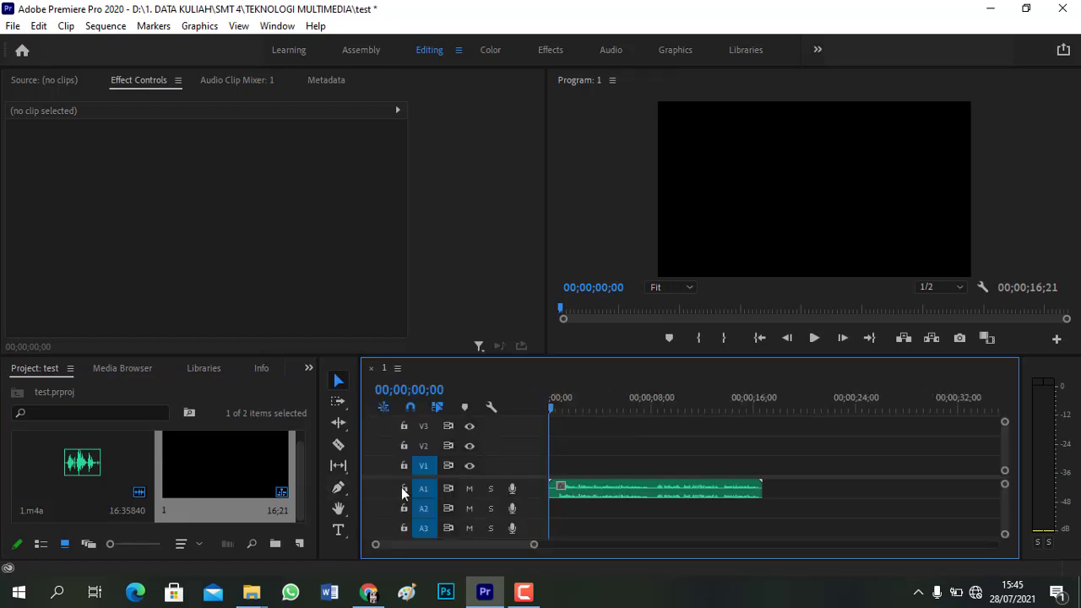
Select the audio clip on track A1, scrub the playhead to about 00;00;01;09 and return it to the start
{"action": "left_click", "coordinate": [640, 492]}
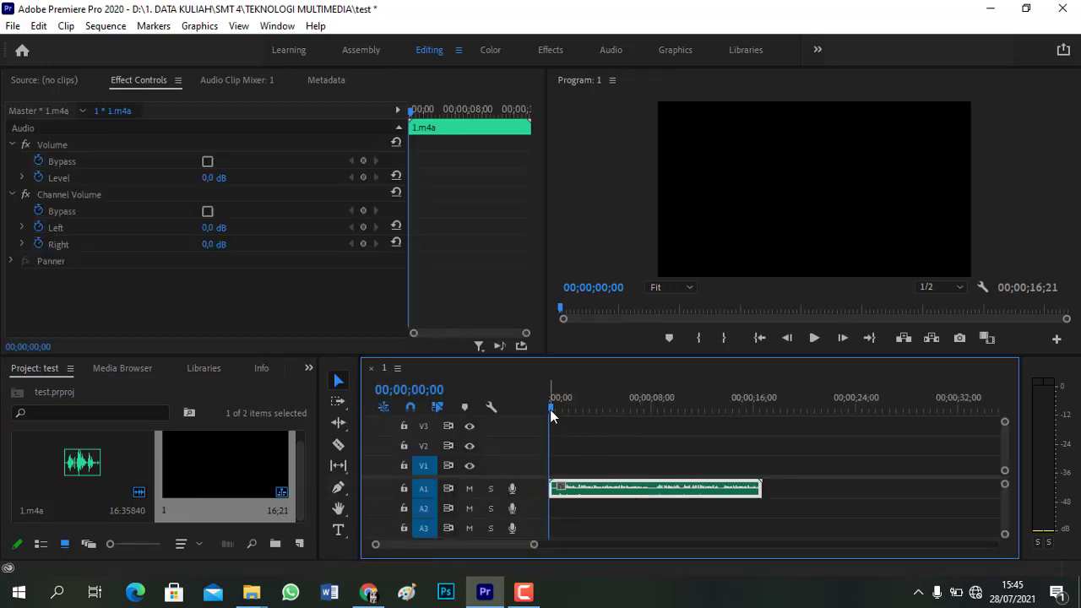
{"action": "left_click_drag", "start_coordinate": [551, 414], "coordinate": [565, 411]}
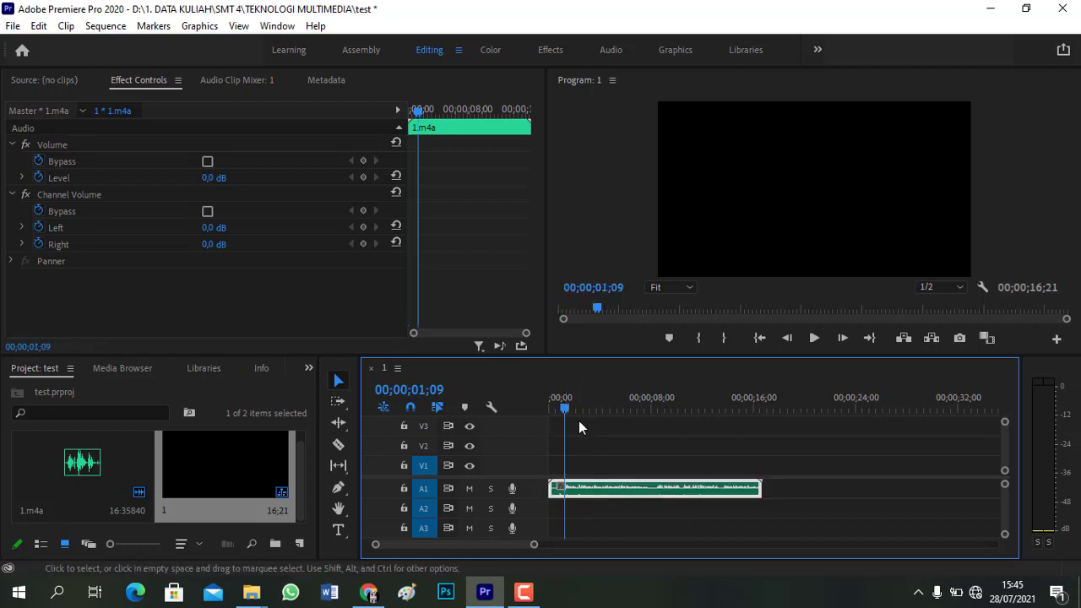
{"action": "left_click_drag", "start_coordinate": [566, 414], "coordinate": [539, 408]}
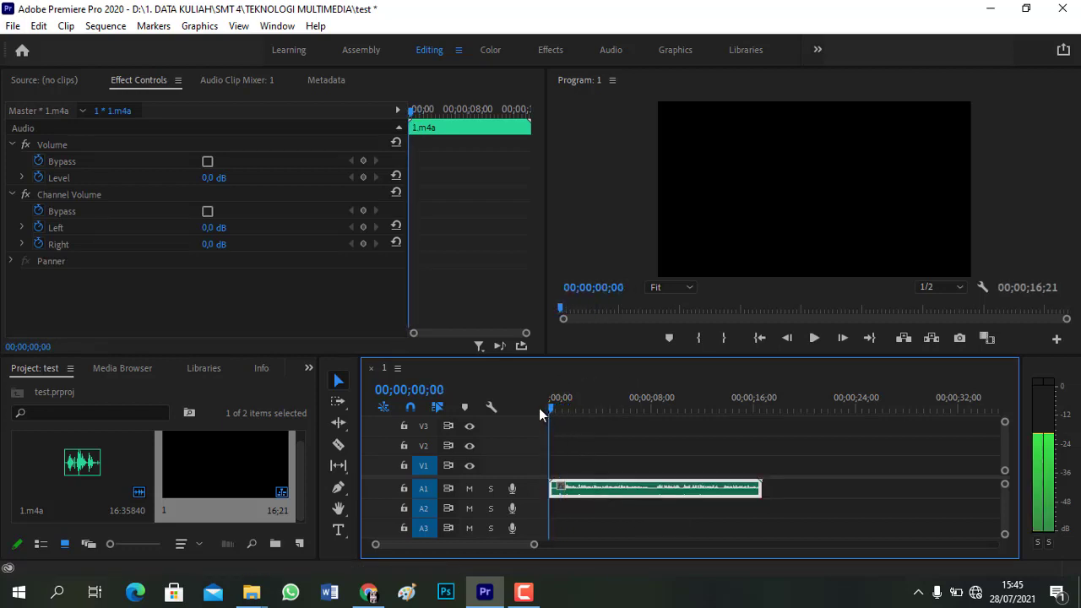
Start another media import and examine the list of supported file formats, keeping All Supported Media
{"action": "left_click", "coordinate": [13, 25]}
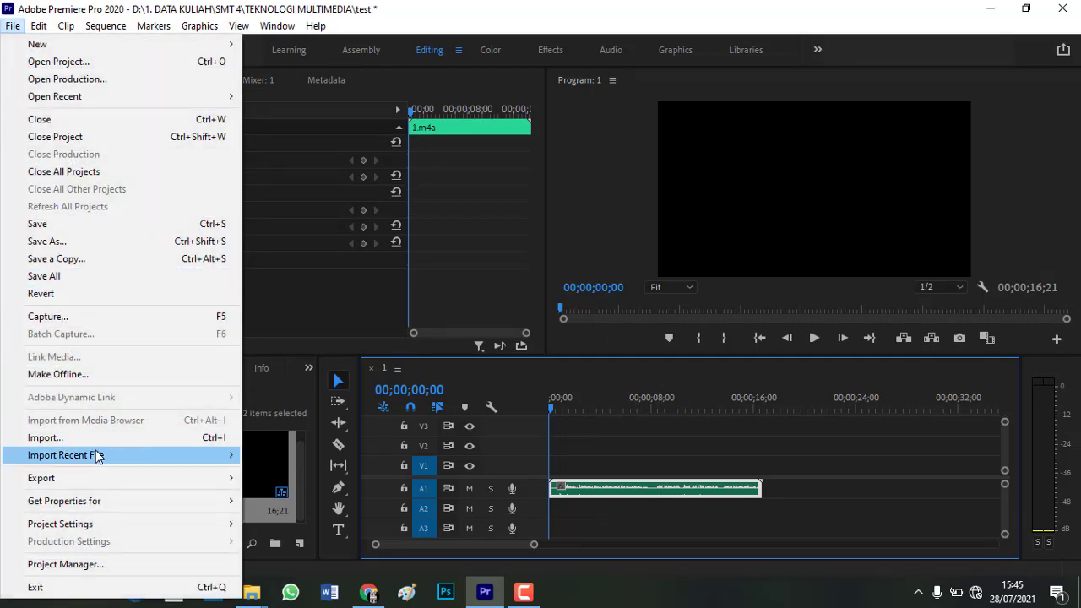
{"action": "left_click", "coordinate": [169, 437]}
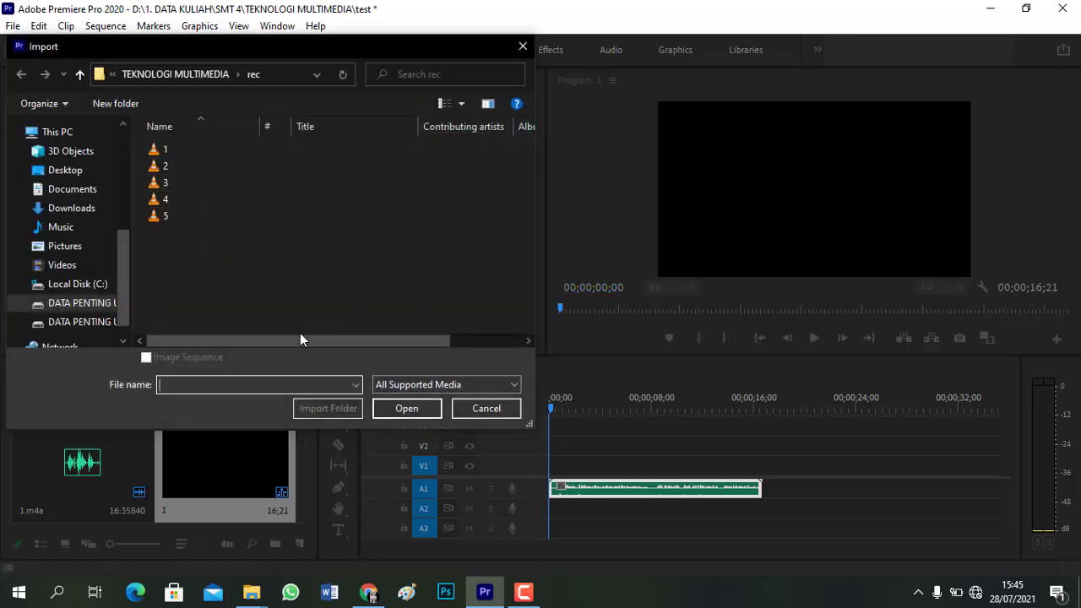
{"action": "mouse_move", "coordinate": [295, 339]}
{"action": "left_mouse_down"}
{"action": "mouse_move", "coordinate": [413, 332]}
{"action": "mouse_move", "coordinate": [275, 335]}
{"action": "left_mouse_up"}
{"action": "left_click", "coordinate": [165, 165]}
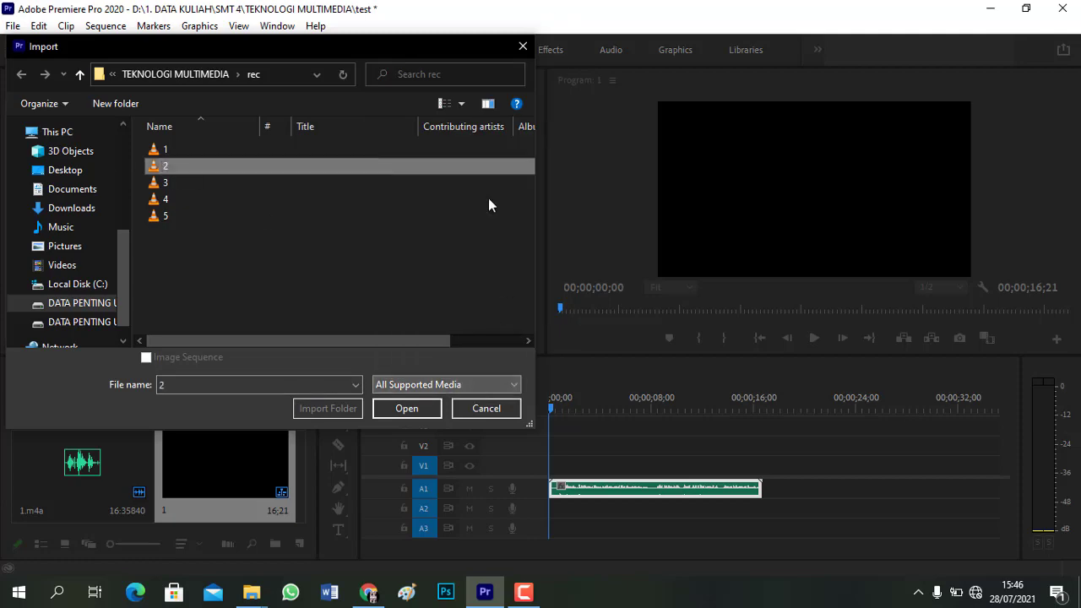
{"action": "left_click", "coordinate": [466, 384]}
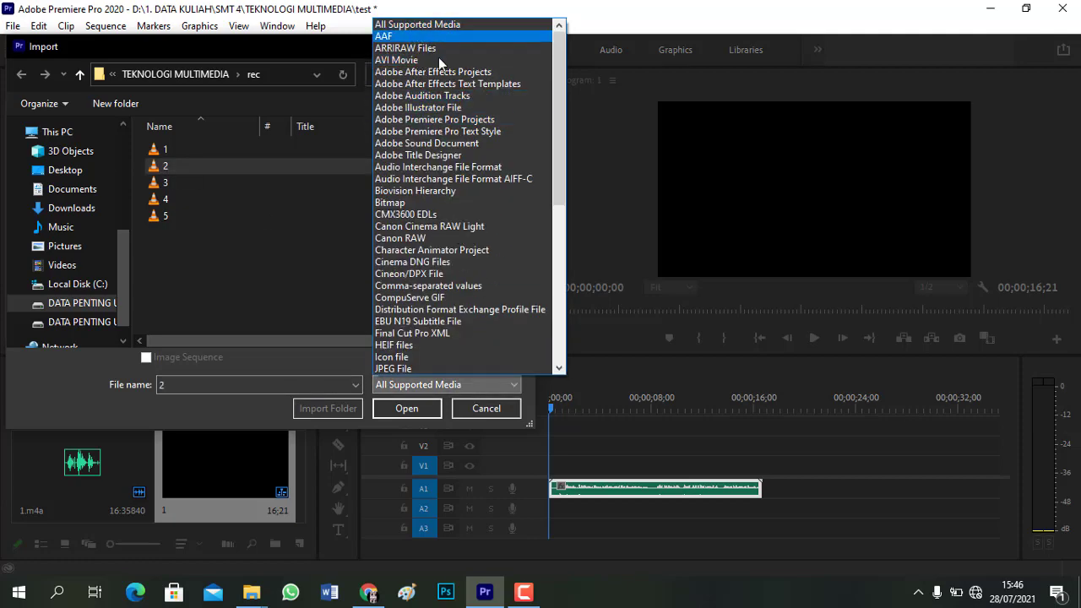
{"action": "left_click", "coordinate": [304, 272]}
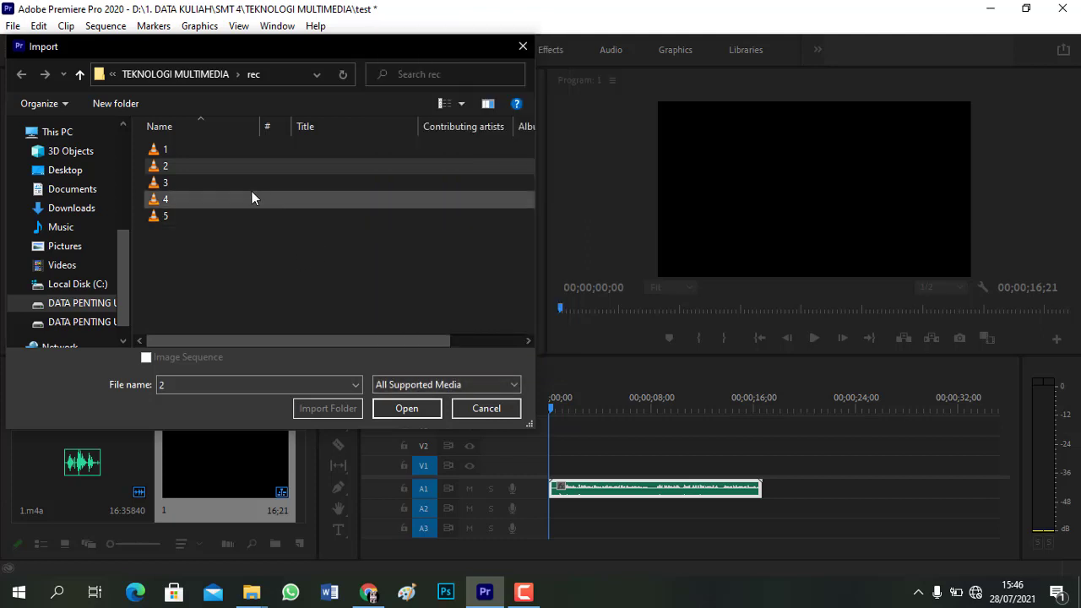
Import the clip video_20210628_133726 from the video folder inside TEKNOLOGI MULTIMEDIA
{"action": "left_click", "coordinate": [221, 76]}
{"action": "scroll", "coordinate": [264, 225], "scroll_direction": "down", "scroll_amount": 1}
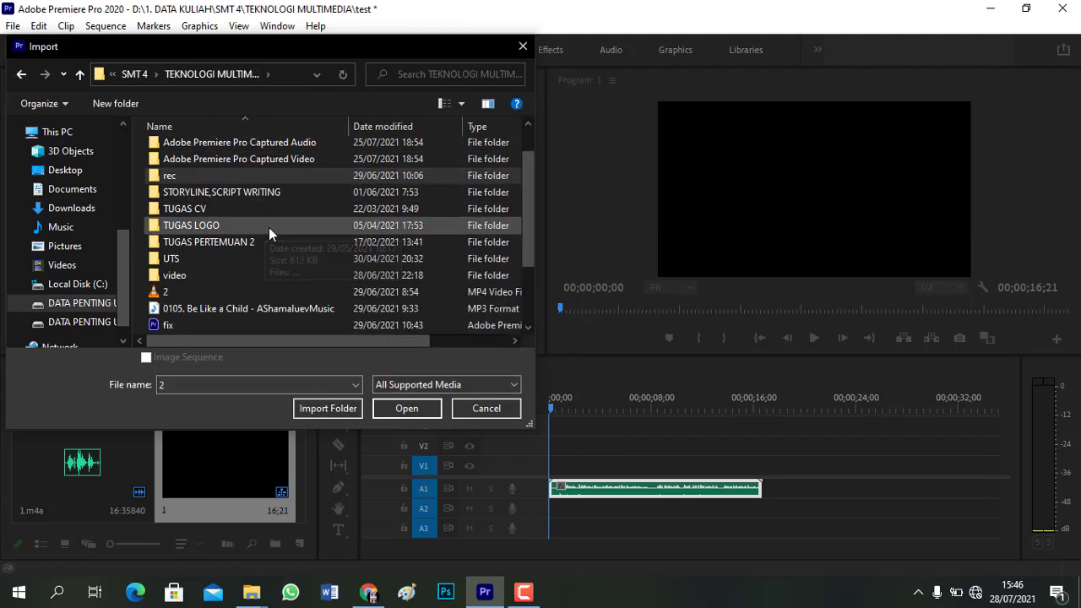
{"action": "double_click", "coordinate": [204, 275]}
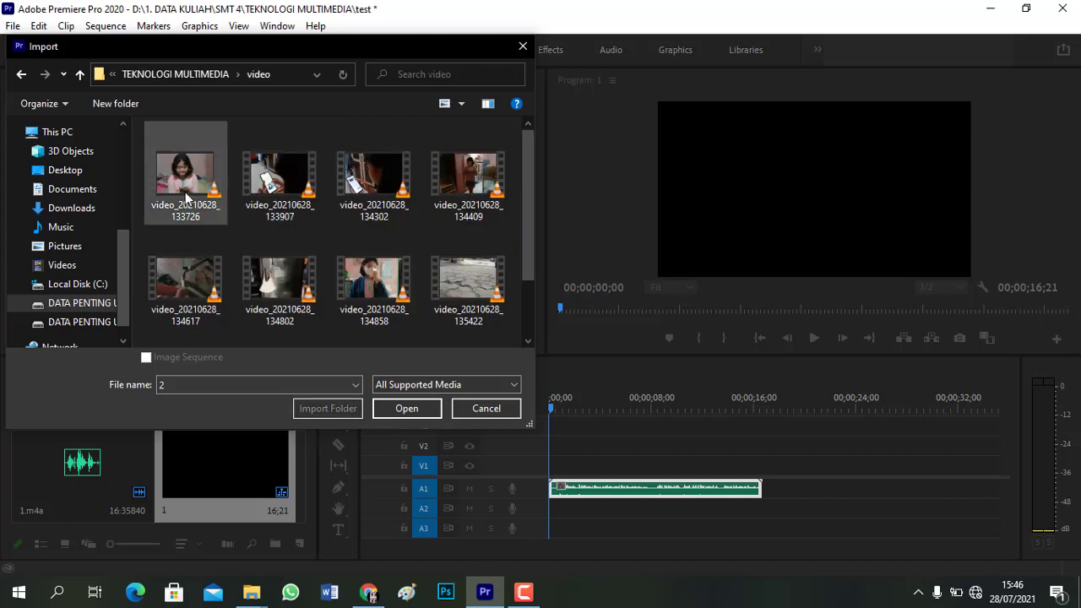
{"action": "left_click", "coordinate": [205, 212]}
{"action": "left_click", "coordinate": [410, 410]}
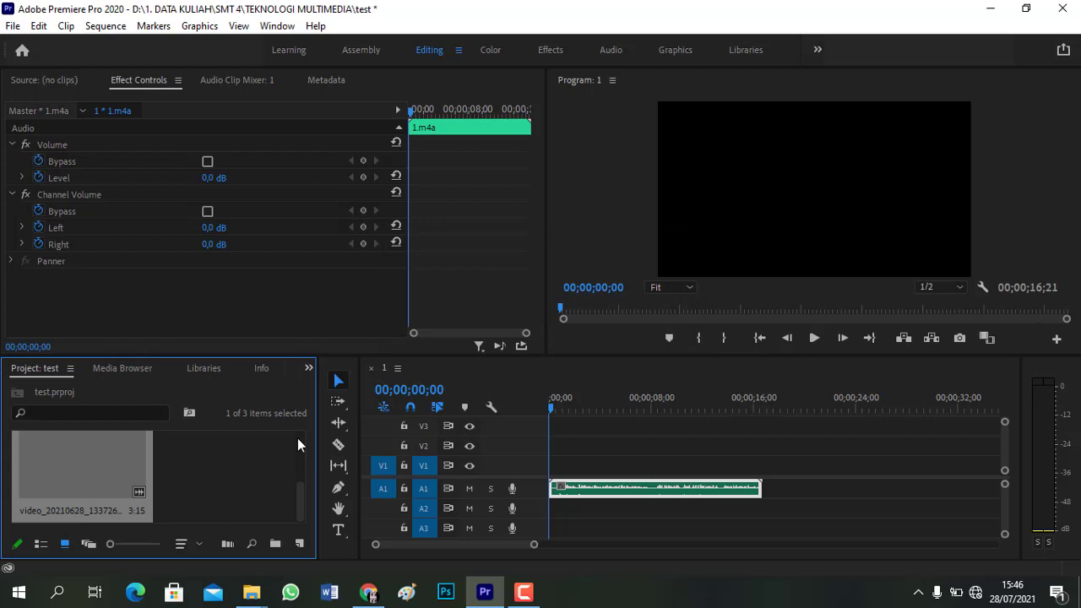
Place the clip video_20210628_133726 at the start of track V2 and shift audio clip 1.m4a on A1 to begin where the video ends
{"action": "scroll", "coordinate": [236, 465], "scroll_direction": "up", "scroll_amount": 2}
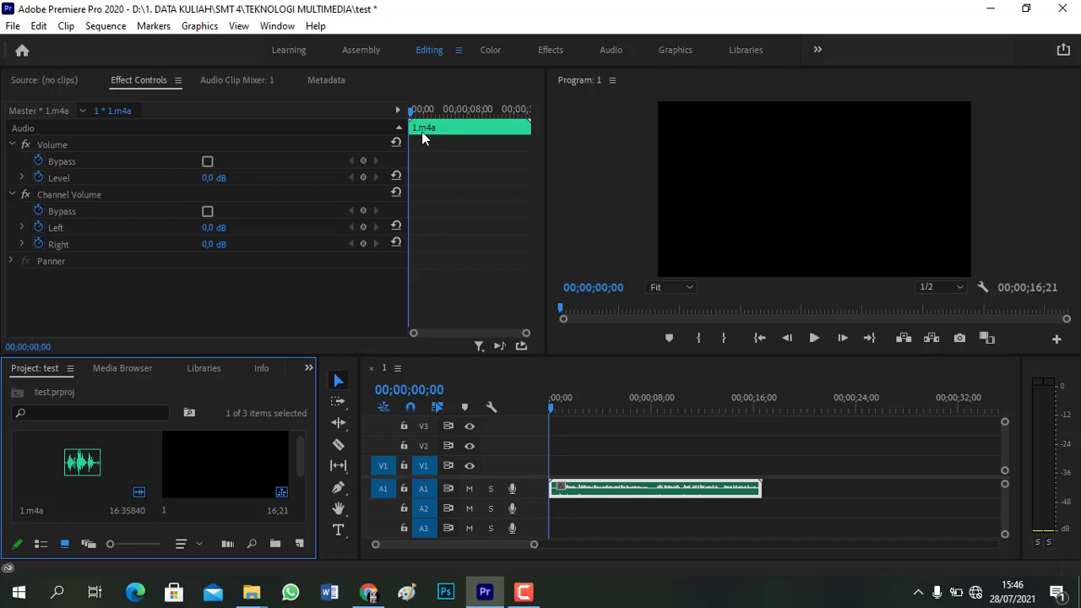
{"action": "scroll", "coordinate": [141, 494], "scroll_direction": "up", "scroll_amount": 1}
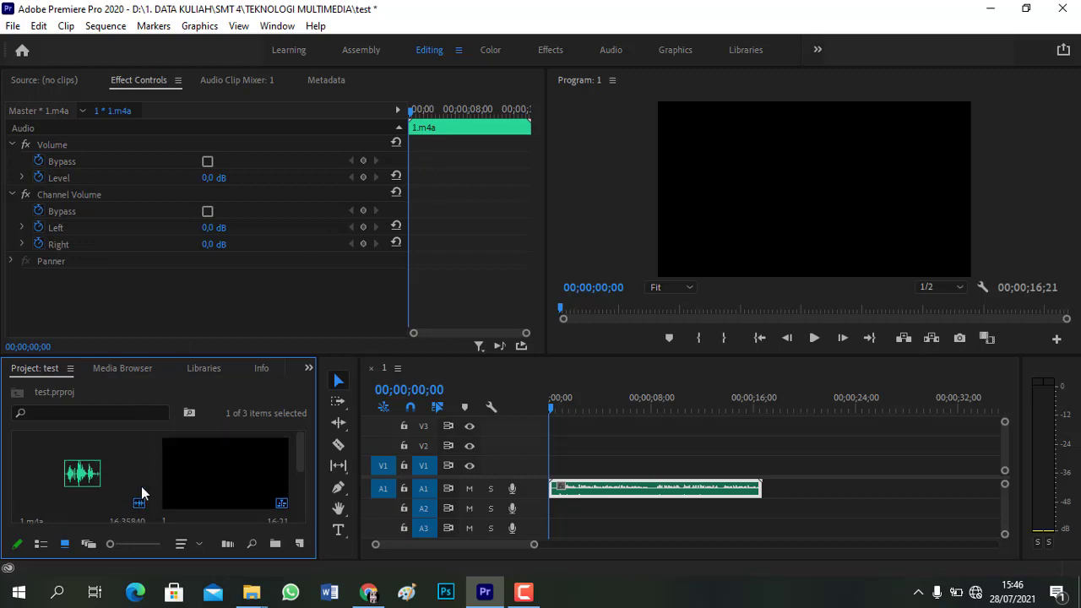
{"action": "scroll", "coordinate": [202, 490], "scroll_direction": "down", "scroll_amount": 2}
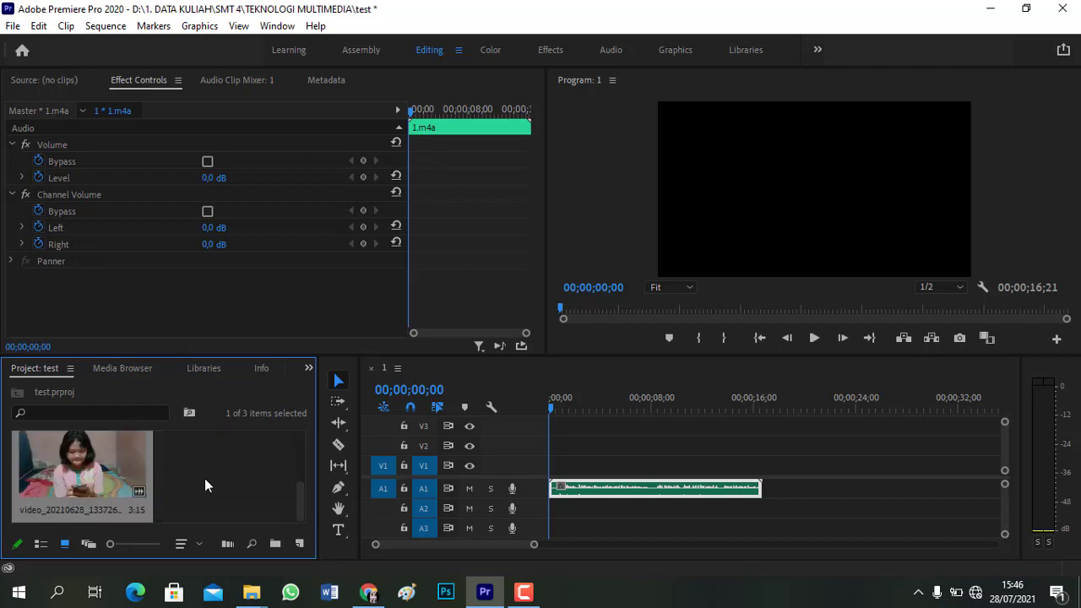
{"action": "scroll", "coordinate": [169, 485], "scroll_direction": "up", "scroll_amount": 2}
{"action": "scroll", "coordinate": [168, 486], "scroll_direction": "down", "scroll_amount": 2}
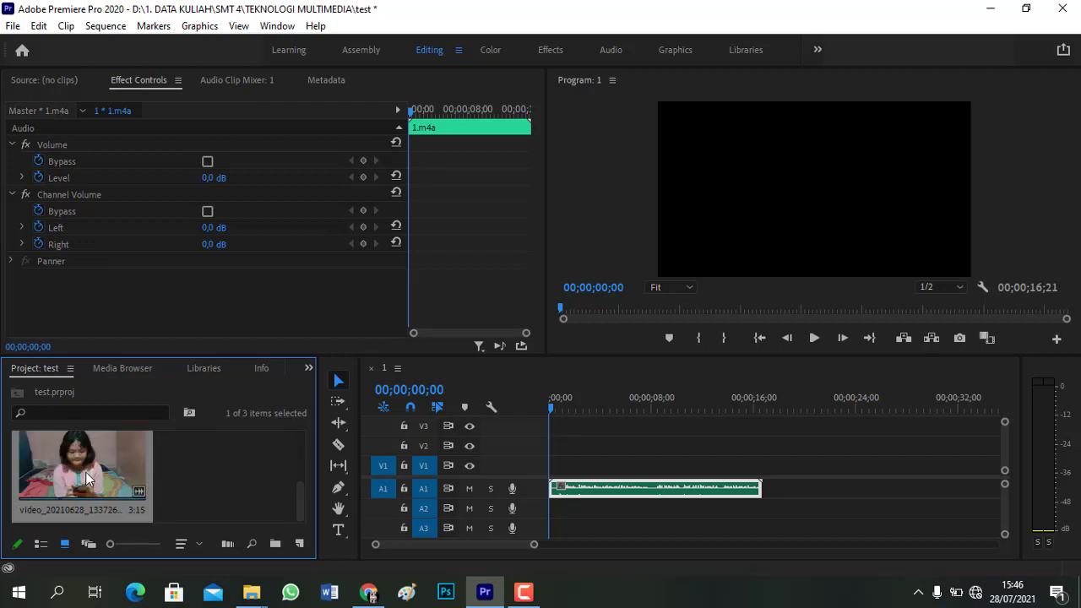
{"action": "left_click_drag", "start_coordinate": [79, 488], "coordinate": [681, 386]}
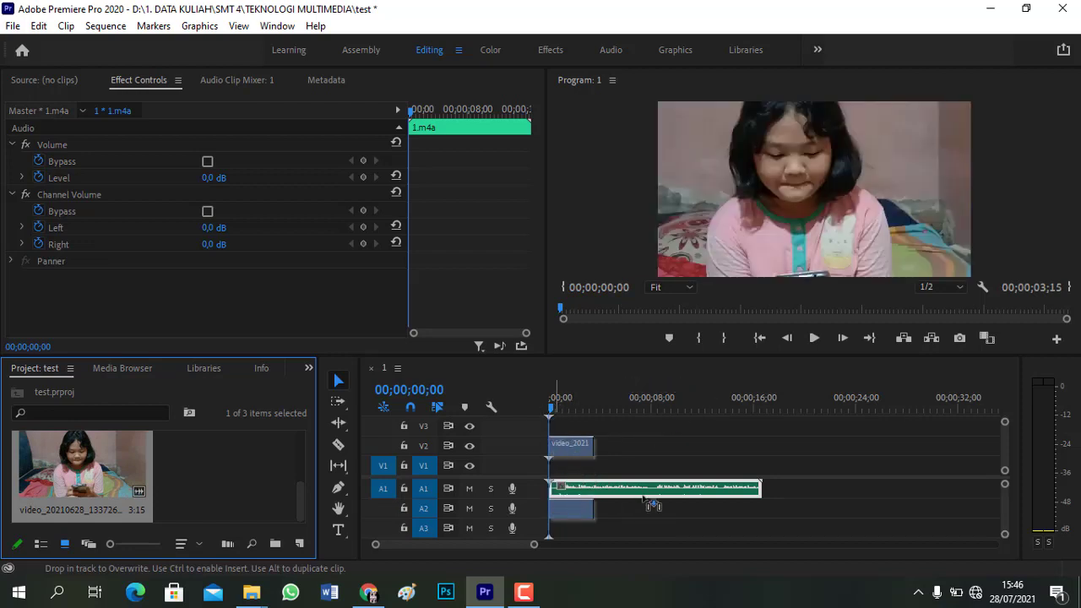
{"action": "left_click_drag", "start_coordinate": [644, 495], "coordinate": [708, 495]}
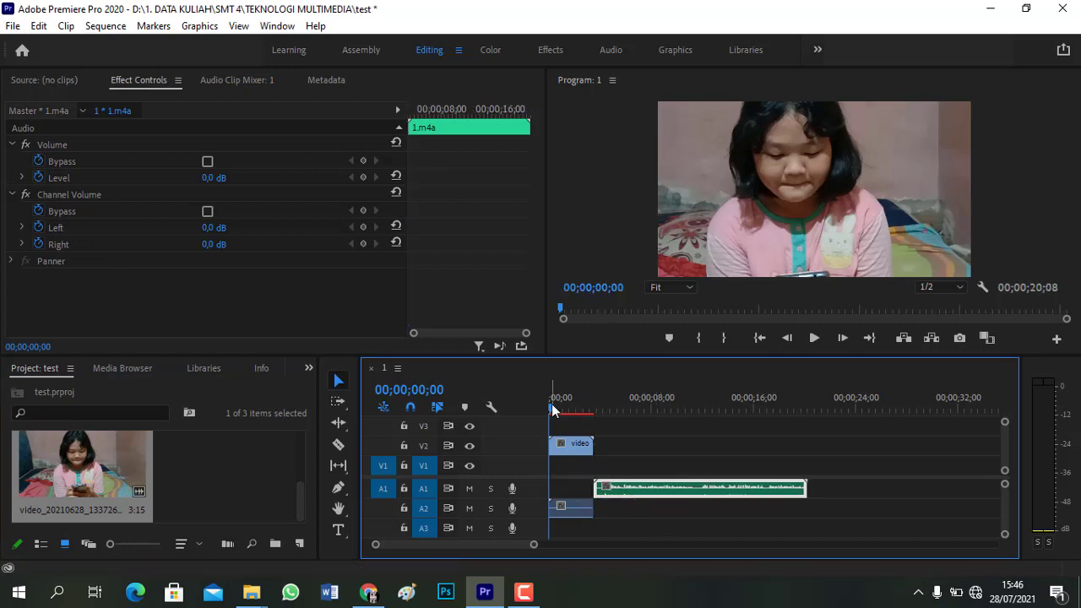
Examine the Monitor Windows and Tools Windows parts of the PDF lesson and compare them with Premiere Pro's Program monitor and toolbox
{"action": "left_click", "coordinate": [854, 176]}
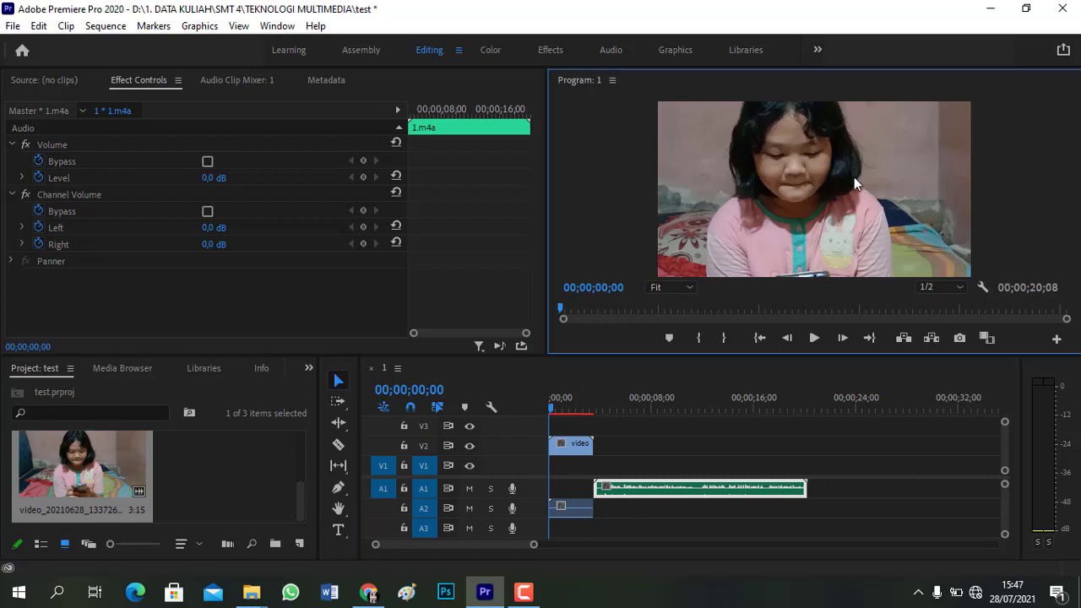
{"action": "left_click", "coordinate": [371, 592]}
{"action": "scroll", "coordinate": [365, 318], "scroll_direction": "up", "scroll_amount": 10}
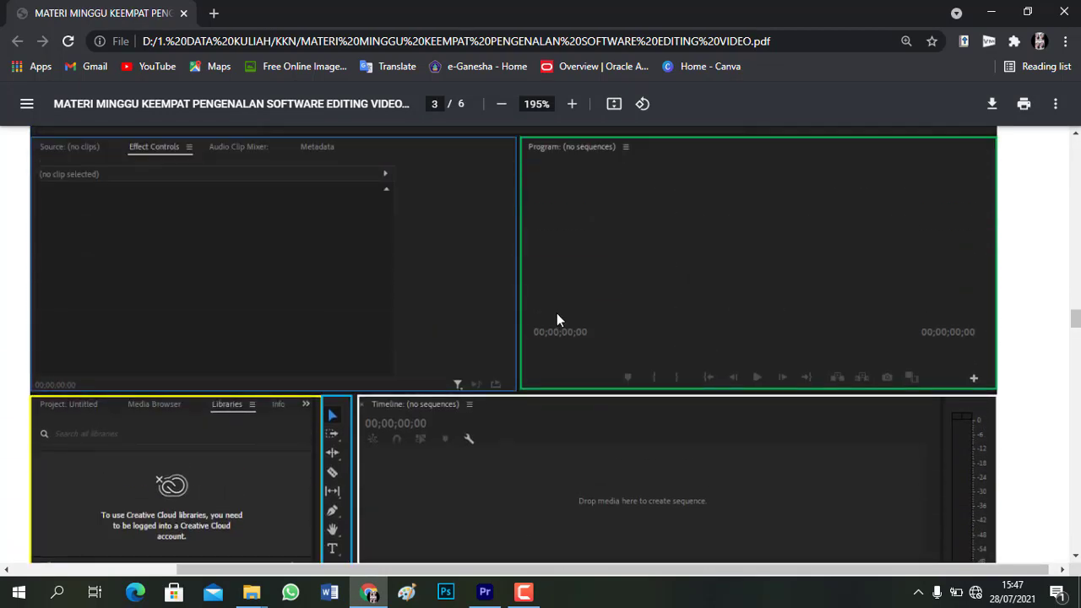
{"action": "left_click", "coordinate": [484, 592]}
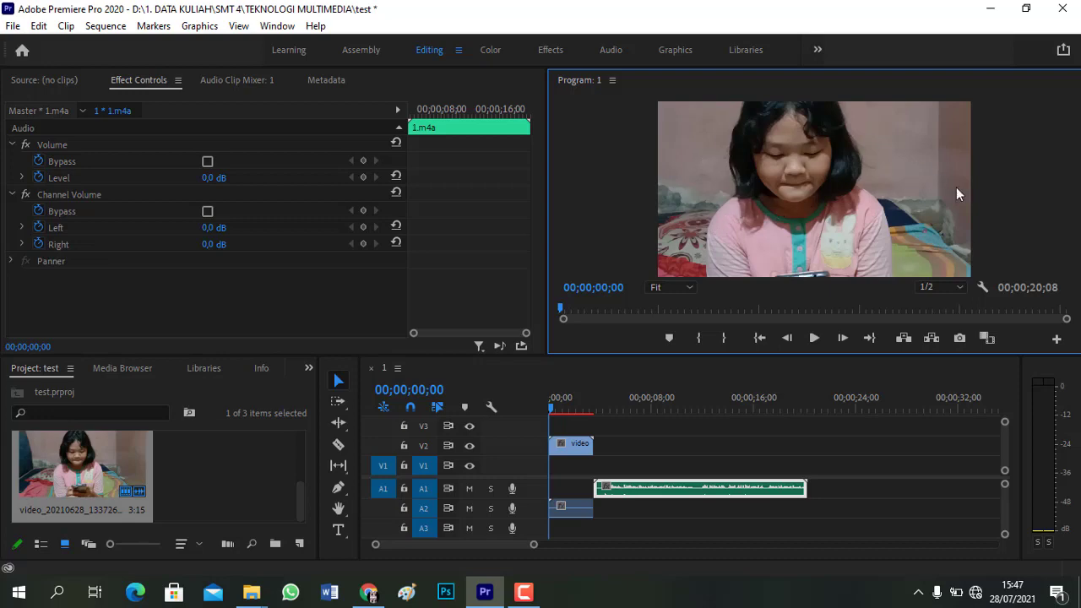
{"action": "left_click", "coordinate": [368, 592]}
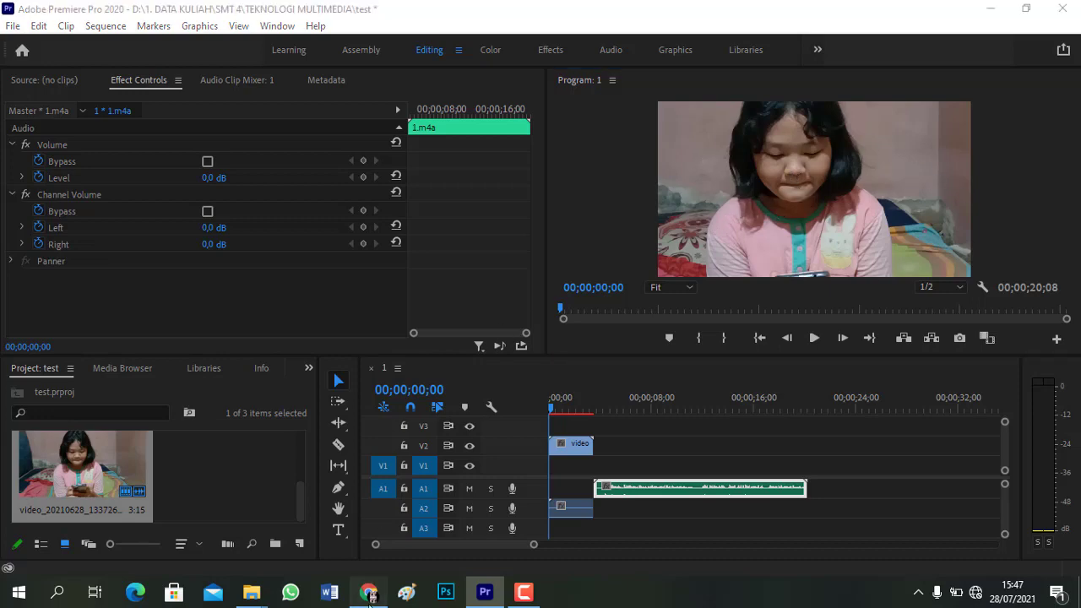
{"action": "scroll", "coordinate": [407, 401], "scroll_direction": "down", "scroll_amount": 5}
{"action": "scroll", "coordinate": [406, 402], "scroll_direction": "down", "scroll_amount": 5}
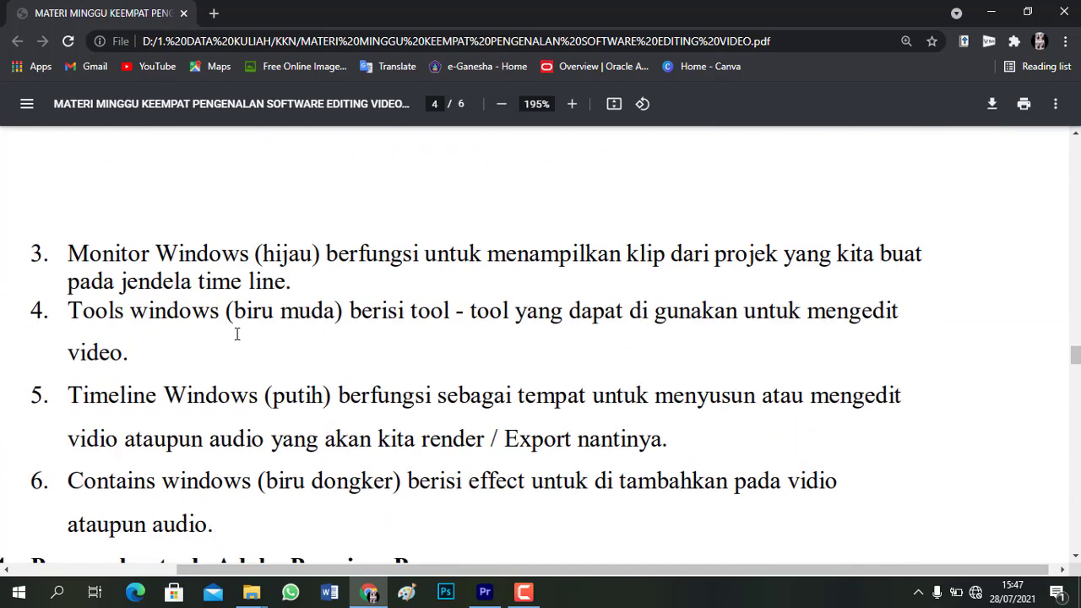
{"action": "left_click", "coordinate": [485, 592]}
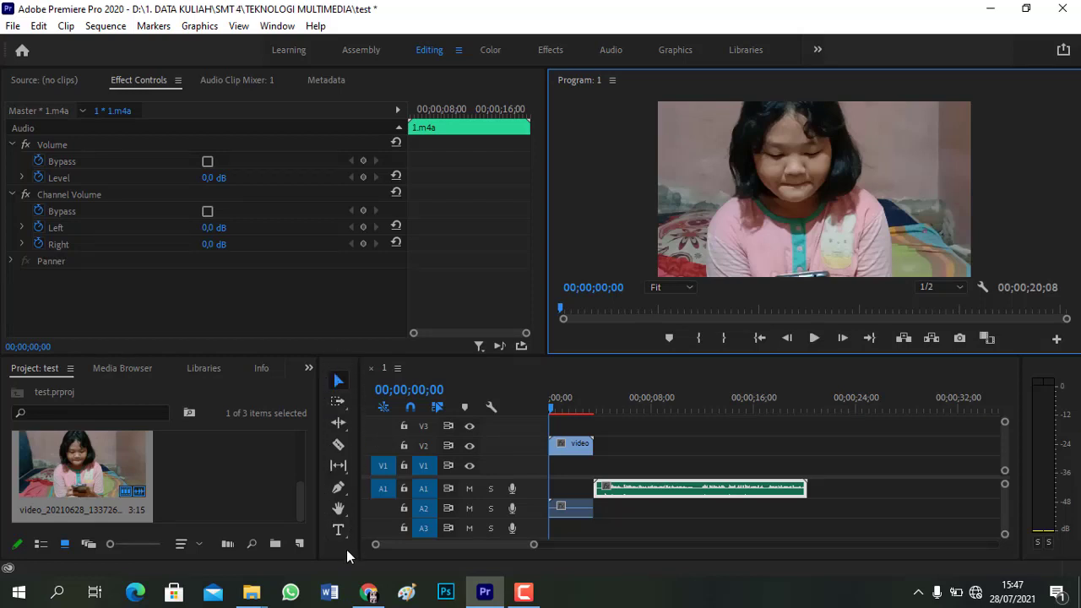
Read the lesson's Timeline Windows and Contains Windows descriptions and compare them with the workspace picture and Premiere Pro's timeline
{"action": "left_click", "coordinate": [368, 592]}
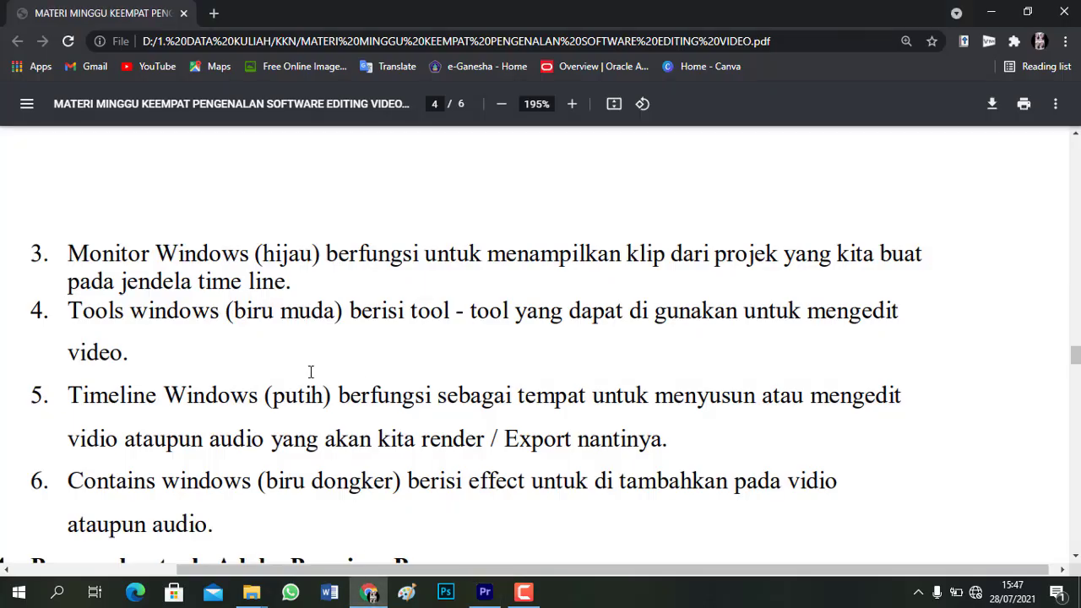
{"action": "scroll", "coordinate": [251, 370], "scroll_direction": "down", "scroll_amount": 1}
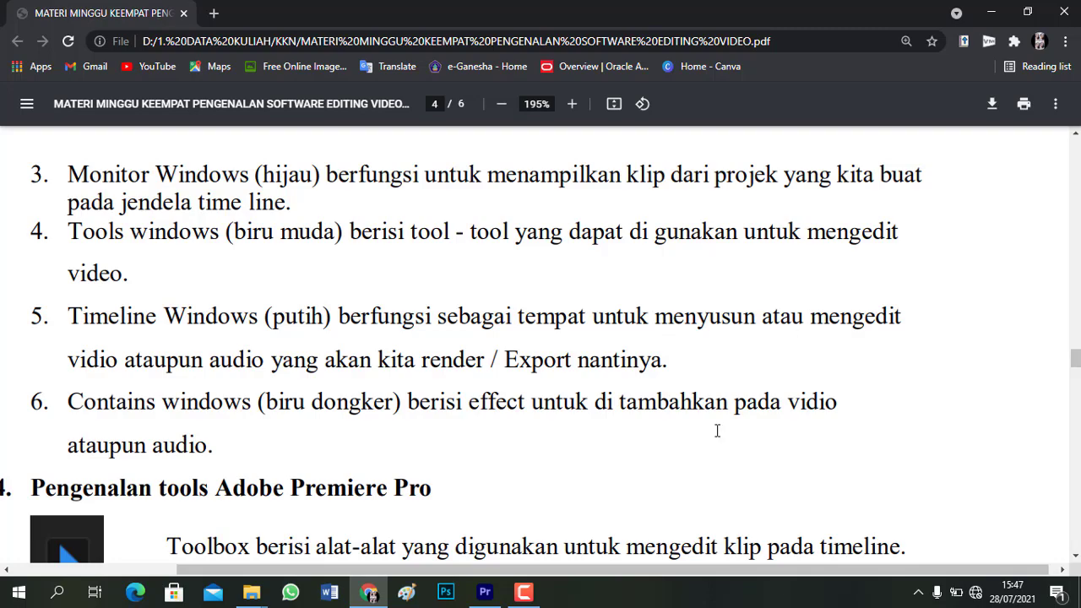
{"action": "left_click", "coordinate": [483, 595]}
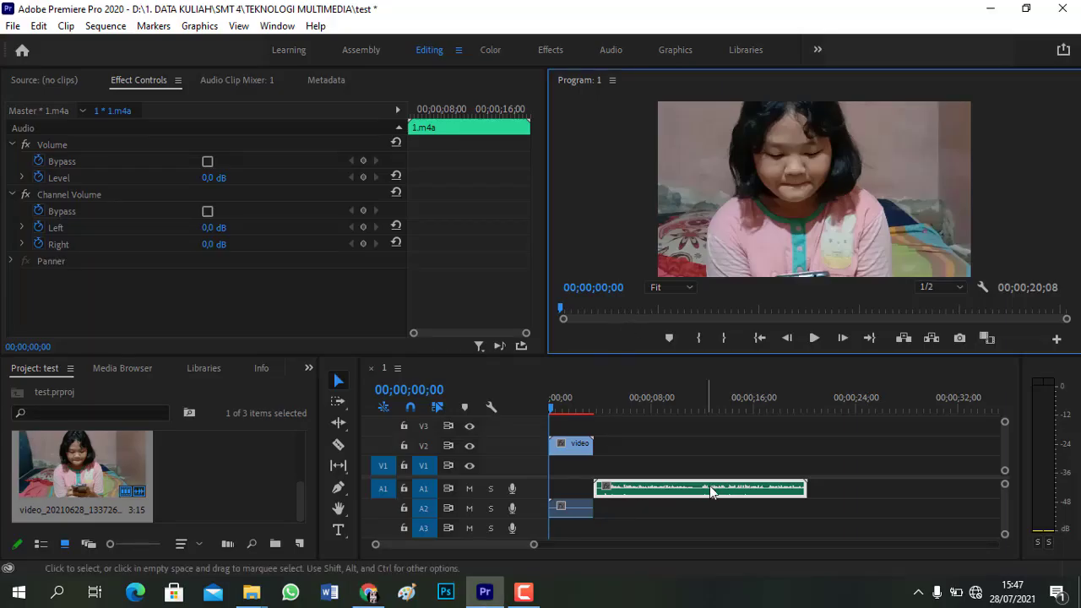
{"action": "left_click", "coordinate": [369, 593]}
{"action": "left_click", "coordinate": [368, 594]}
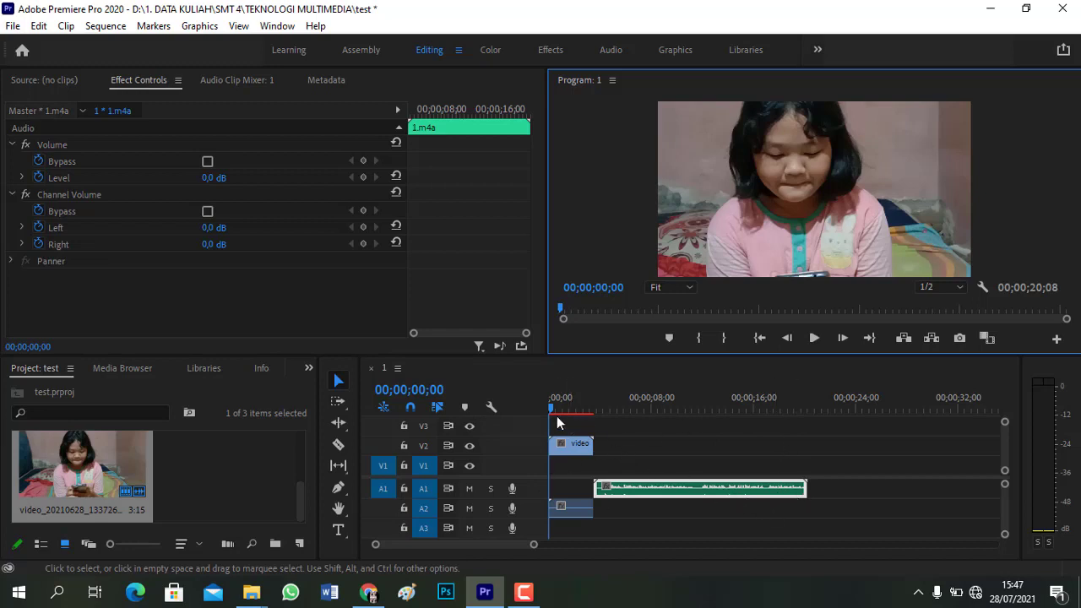
{"action": "mouse_move", "coordinate": [553, 414]}
{"action": "left_mouse_down"}
{"action": "mouse_move", "coordinate": [582, 398]}
{"action": "mouse_move", "coordinate": [545, 398]}
{"action": "left_mouse_up"}
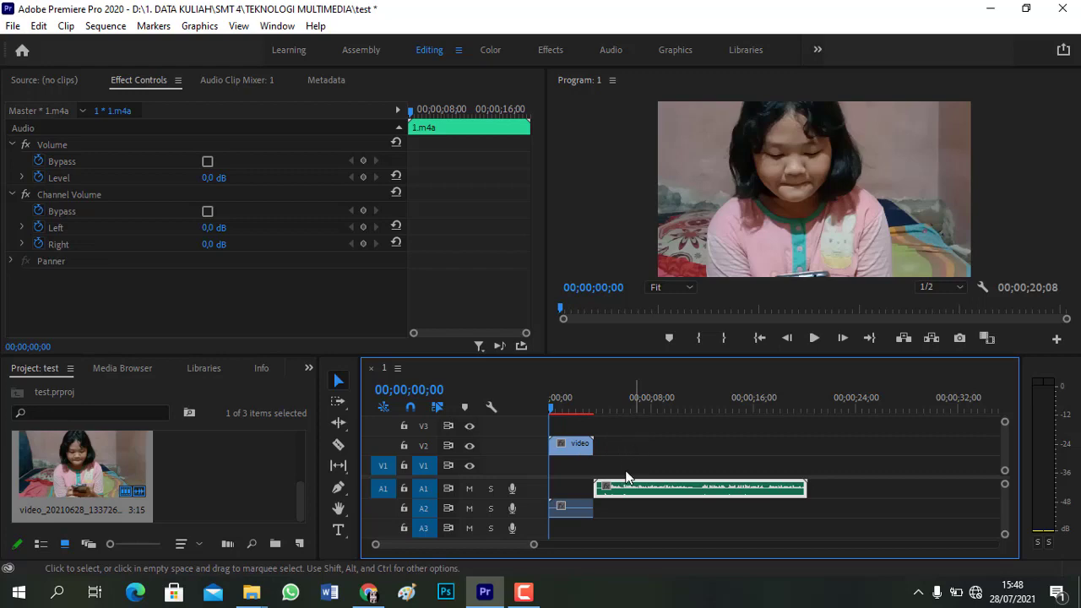
{"action": "left_click", "coordinate": [370, 594]}
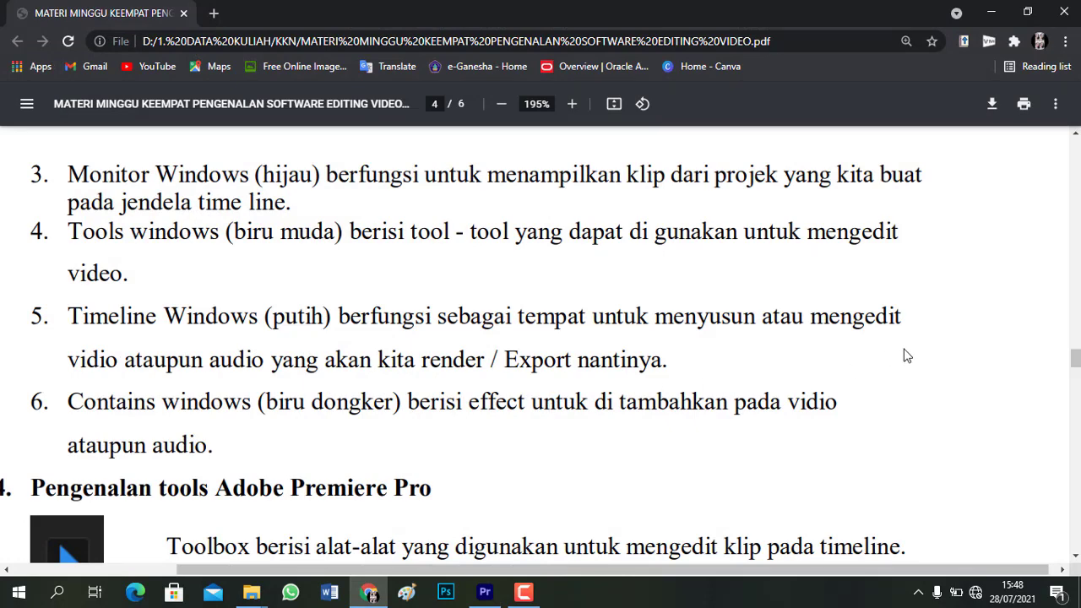
{"action": "scroll", "coordinate": [903, 354], "scroll_direction": "up", "scroll_amount": 10}
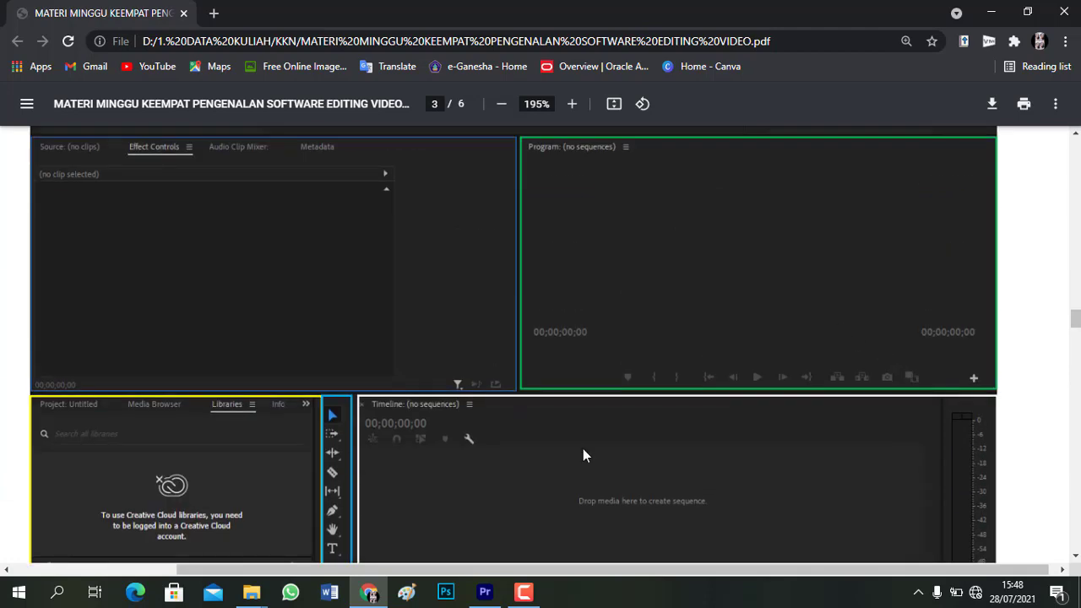
{"action": "left_click", "coordinate": [485, 594]}
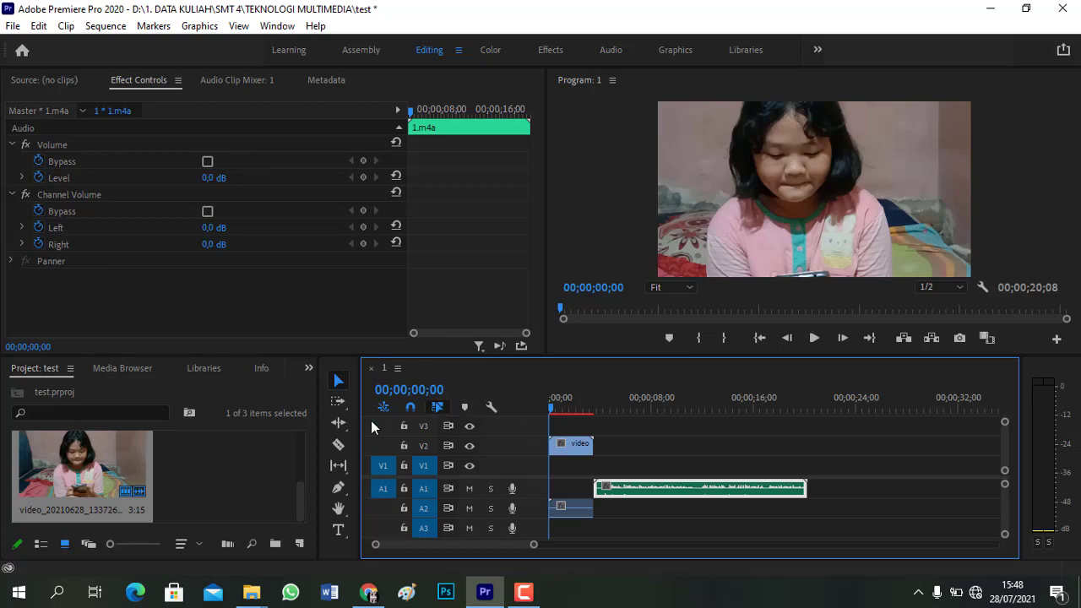
Review the Selection tool entry in the lesson's tools table and use that tool in Premiere Pro to select the video clip on V2
{"action": "left_click", "coordinate": [368, 592]}
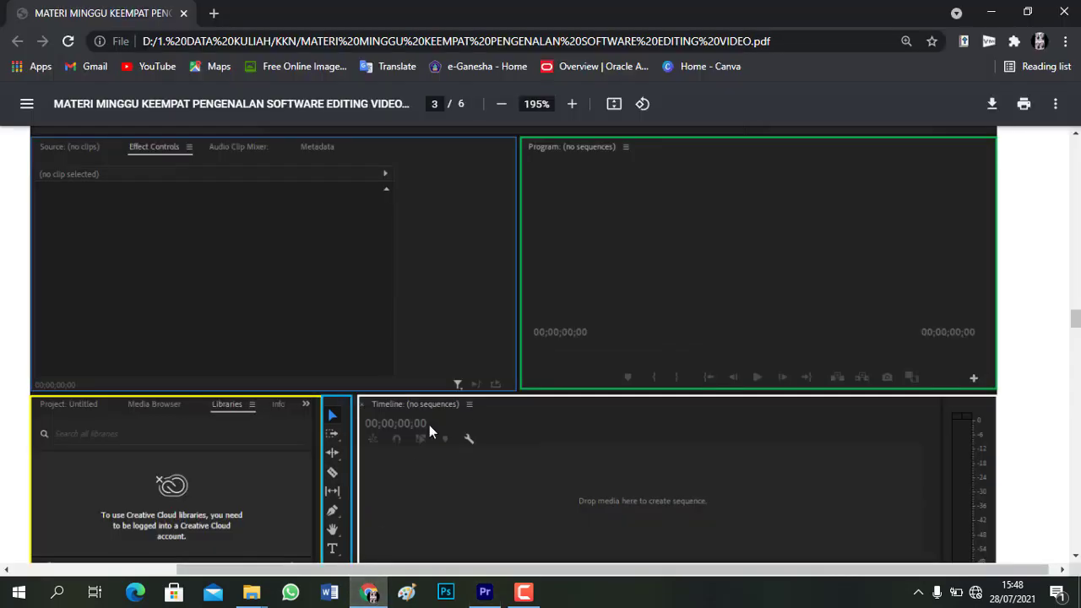
{"action": "scroll", "coordinate": [475, 426], "scroll_direction": "down", "scroll_amount": 8}
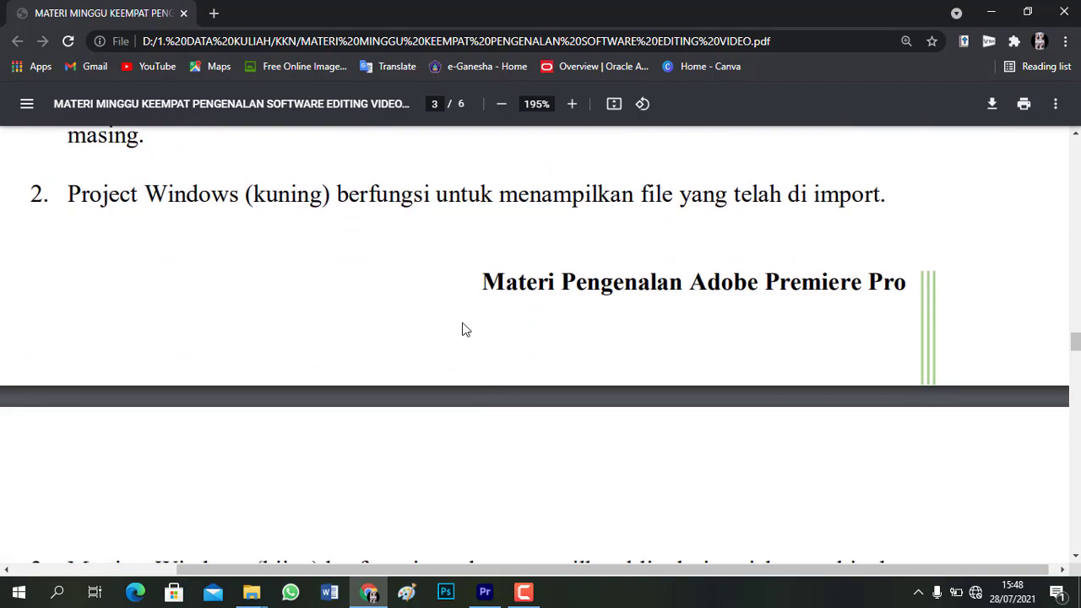
{"action": "scroll", "coordinate": [463, 329], "scroll_direction": "down", "scroll_amount": 8}
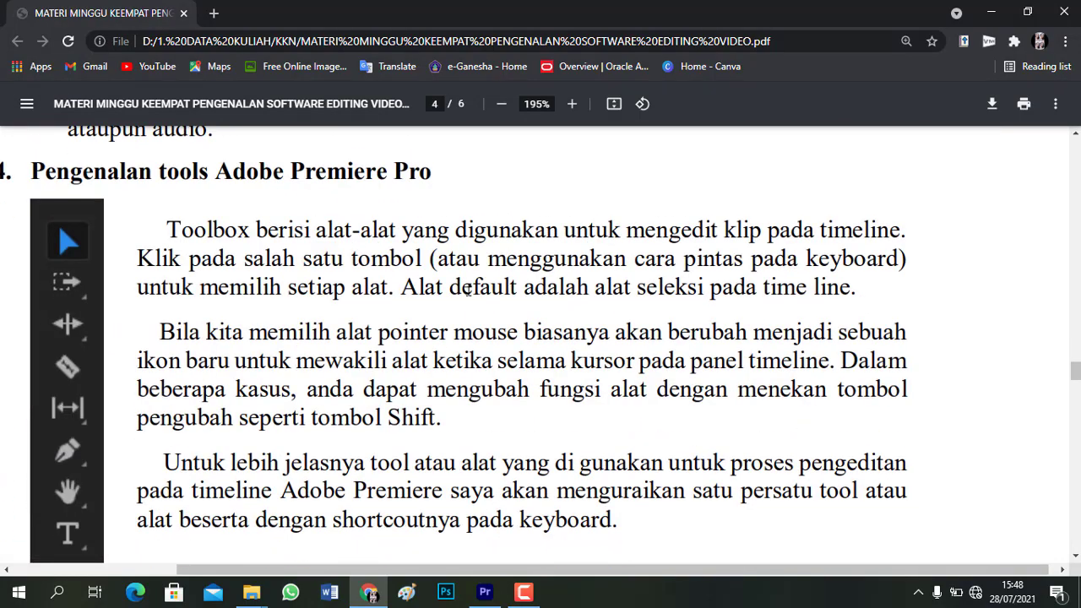
{"action": "scroll", "coordinate": [468, 289], "scroll_direction": "down", "scroll_amount": 5}
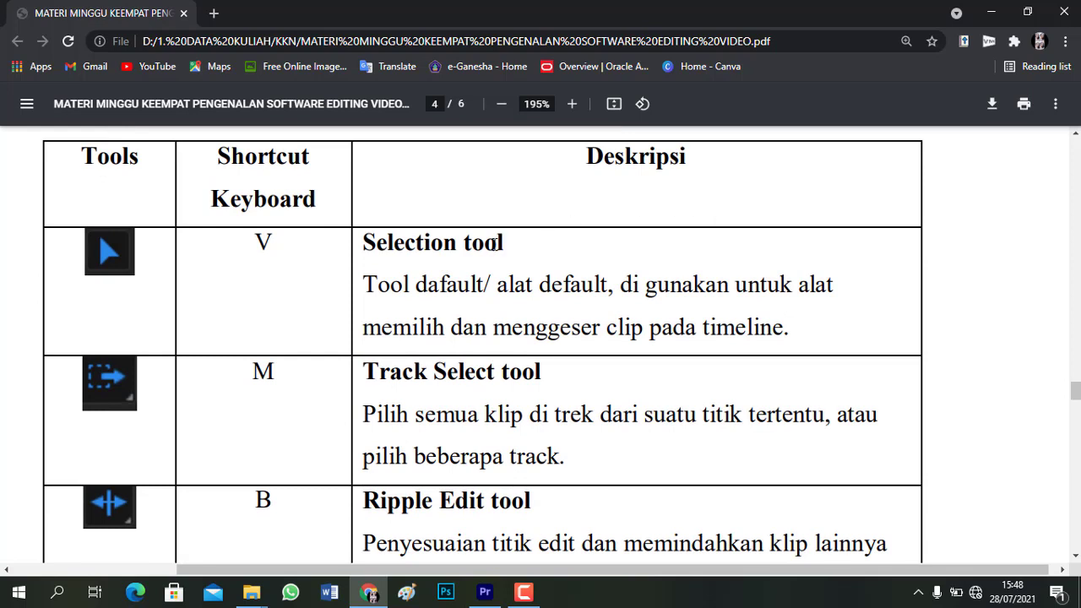
{"action": "left_click", "coordinate": [485, 592]}
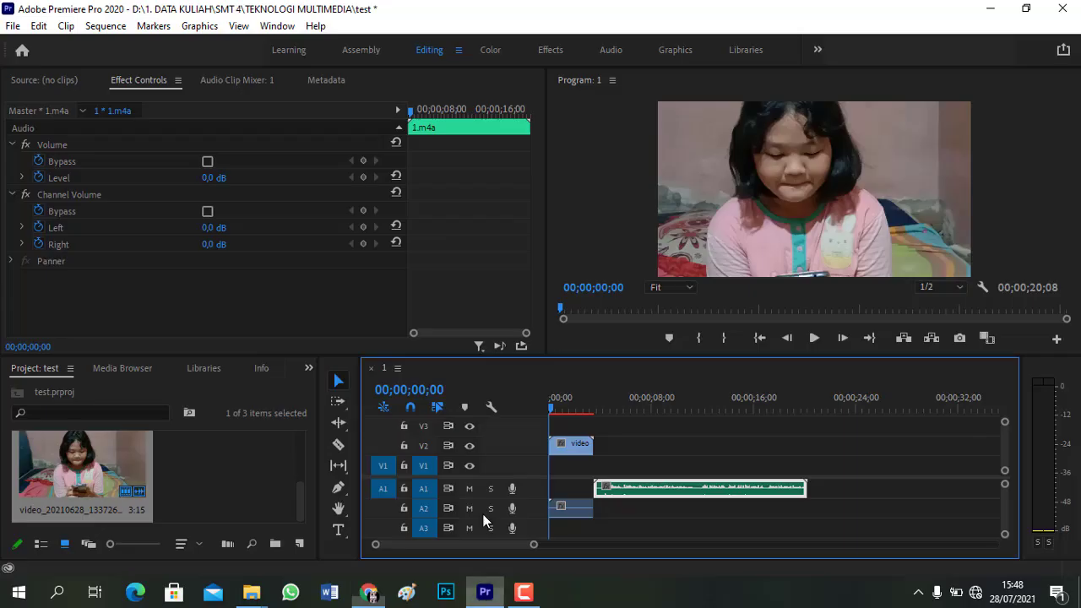
{"action": "left_click", "coordinate": [340, 387]}
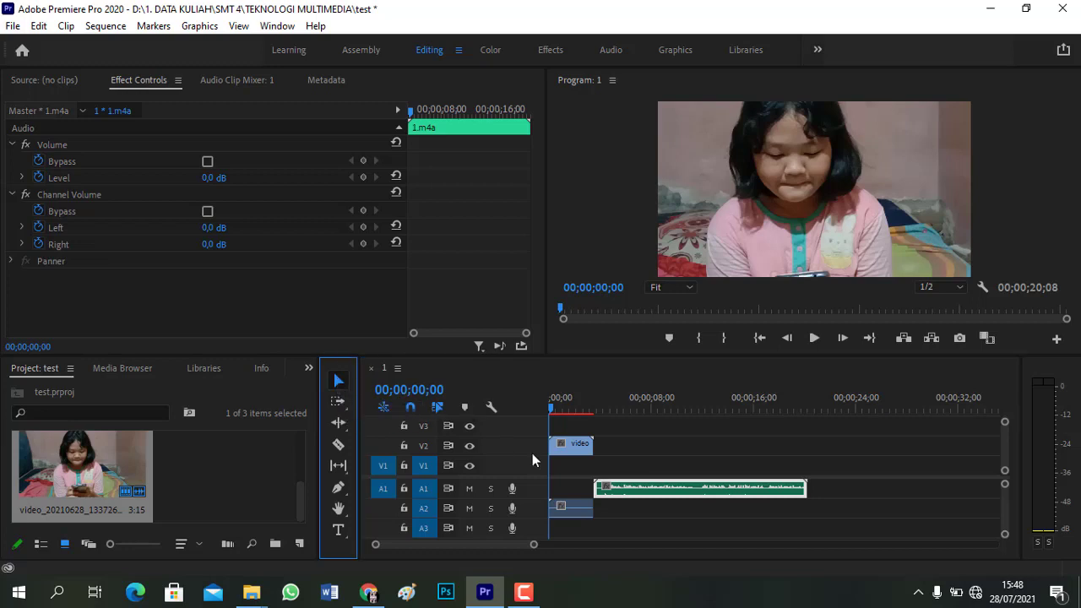
{"action": "left_click", "coordinate": [570, 449]}
{"action": "mouse_move", "coordinate": [581, 455]}
{"action": "left_mouse_down"}
{"action": "mouse_move", "coordinate": [607, 454]}
{"action": "mouse_move", "coordinate": [582, 457]}
{"action": "left_mouse_up"}
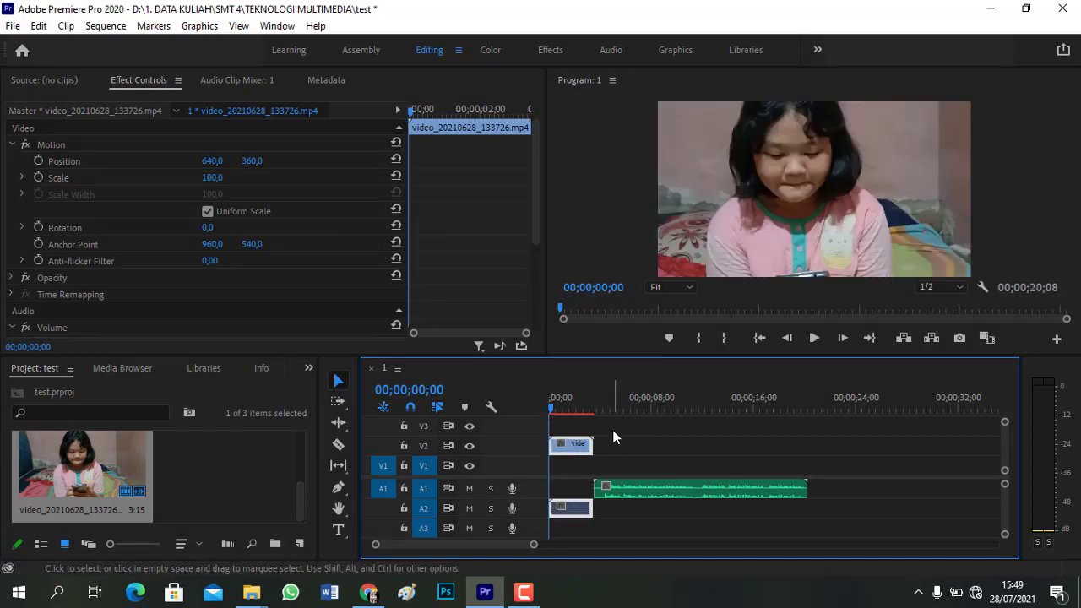
Check the lesson's Track Select entry, then move all clips forward about 11 seconds in Premiere Pro with the Track Select Forward Tool
{"action": "left_click", "coordinate": [369, 592]}
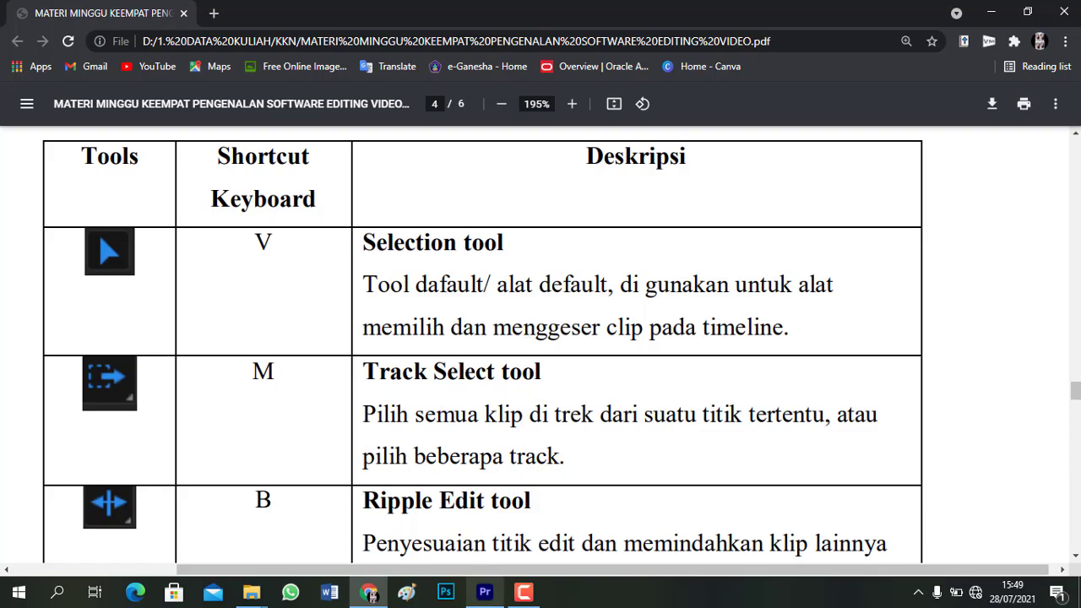
{"action": "left_click", "coordinate": [484, 594]}
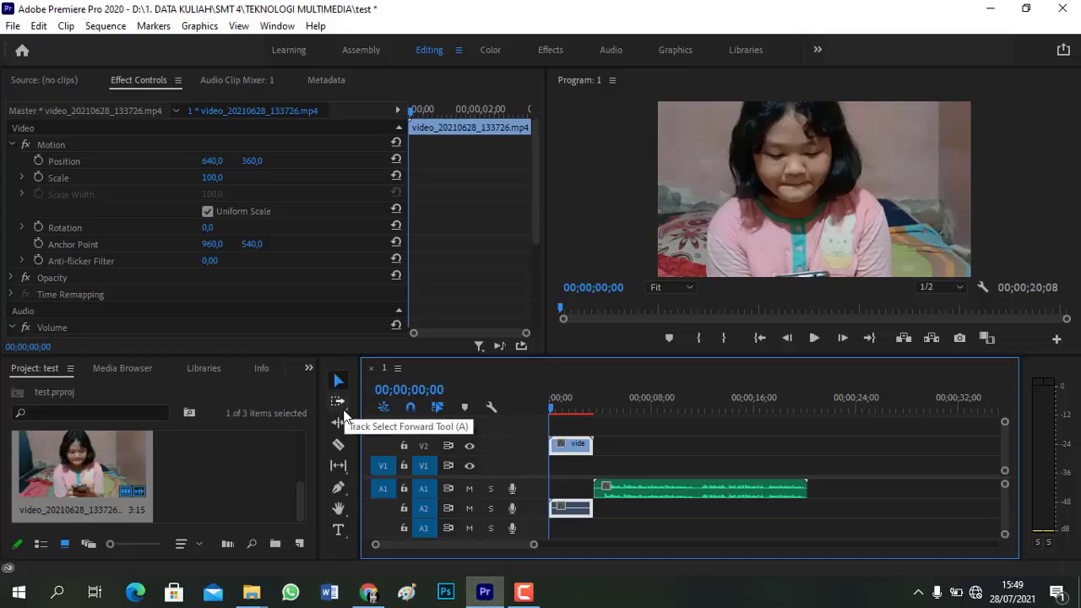
{"action": "left_click", "coordinate": [347, 408]}
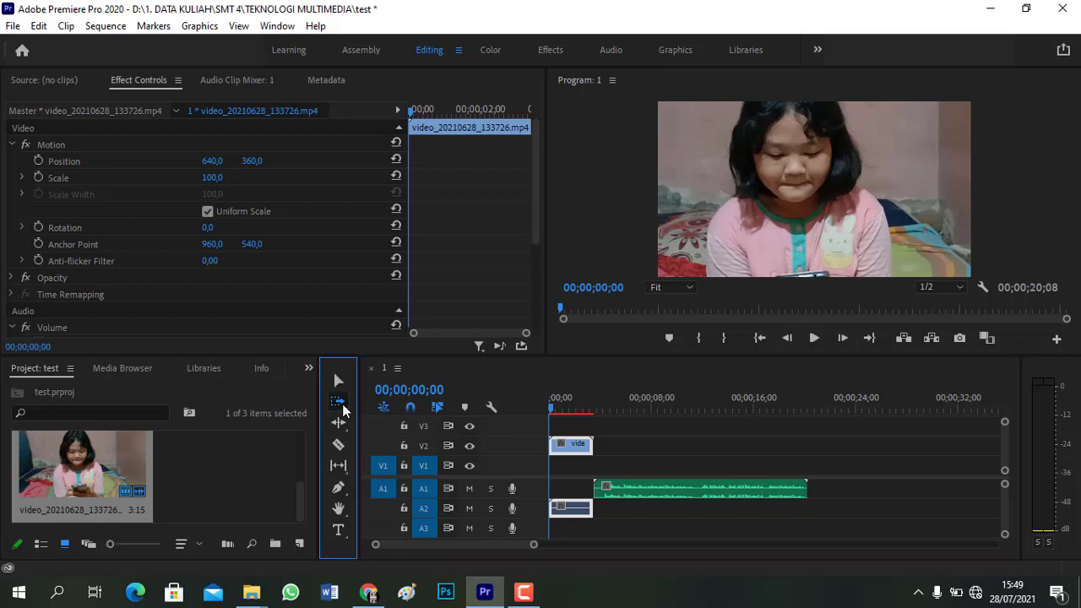
{"action": "left_click", "coordinate": [351, 408]}
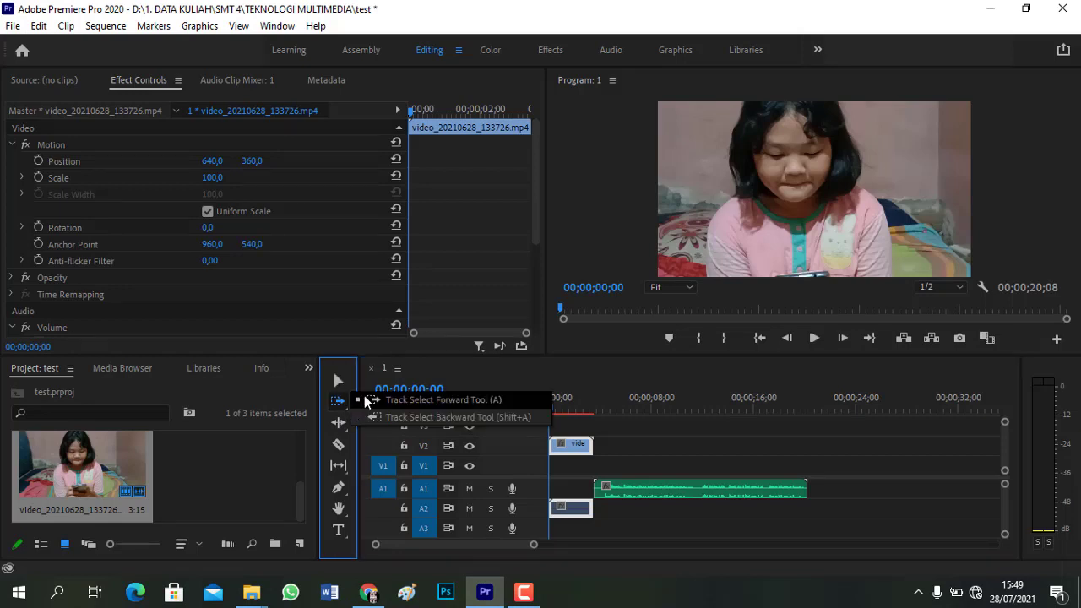
{"action": "left_click", "coordinate": [376, 399]}
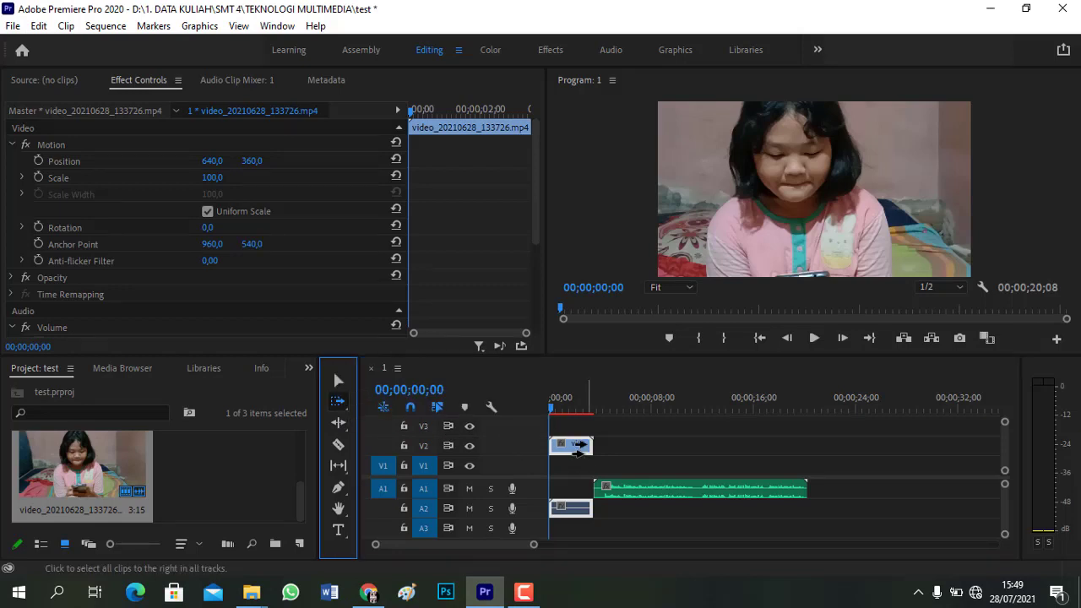
{"action": "mouse_move", "coordinate": [586, 445]}
{"action": "left_mouse_down"}
{"action": "mouse_move", "coordinate": [729, 445]}
{"action": "mouse_move", "coordinate": [595, 454]}
{"action": "left_mouse_up"}
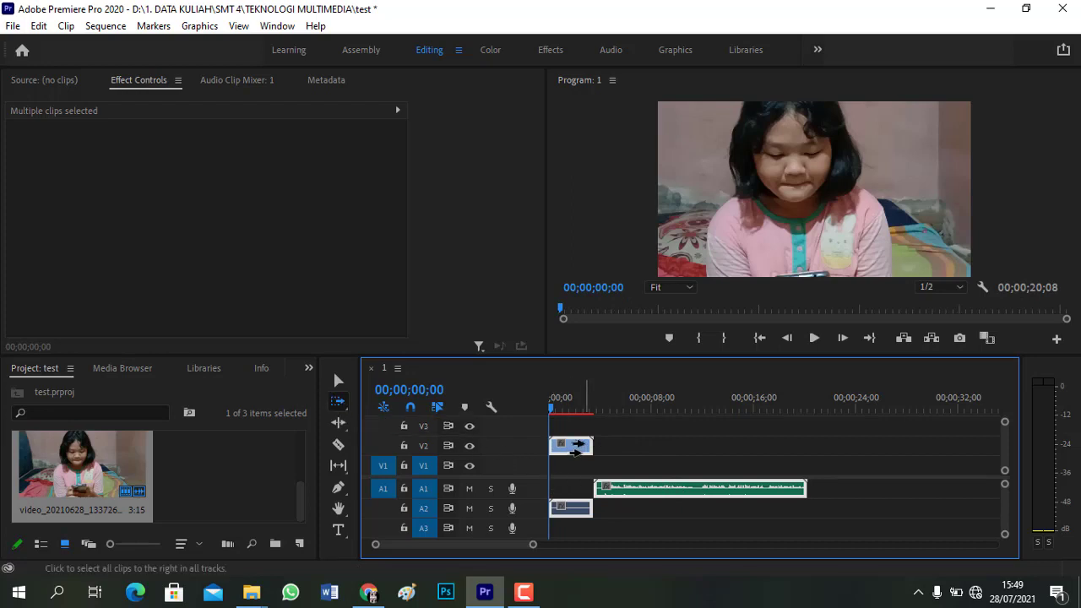
{"action": "left_click_drag", "start_coordinate": [575, 449], "coordinate": [730, 452]}
Move the V2 video clip and its linked audio back to the start of the timeline with the Track Select Backward Tool
{"action": "left_click", "coordinate": [349, 406]}
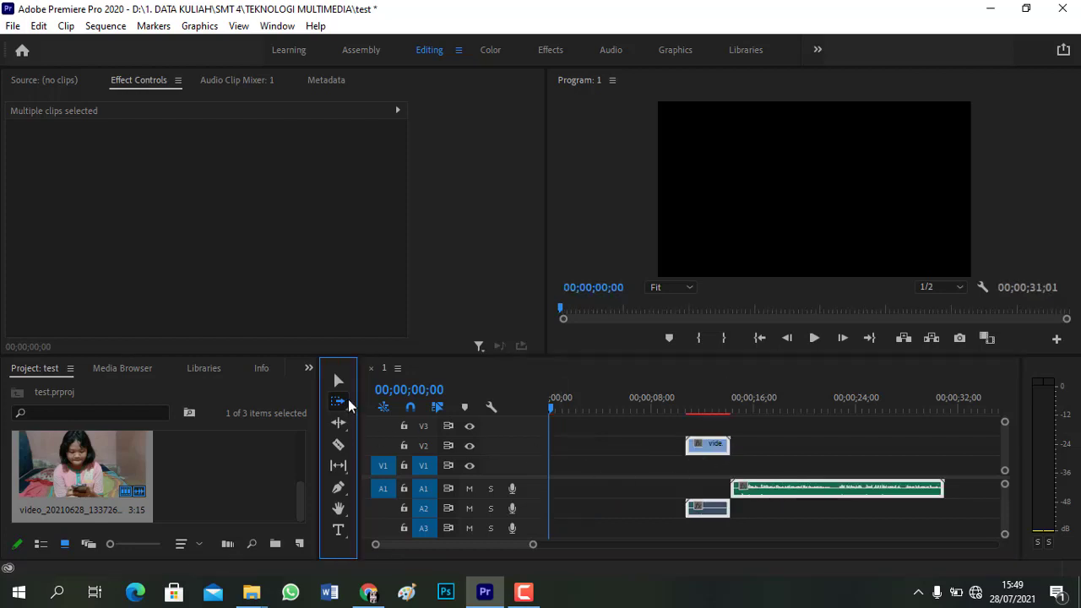
{"action": "left_click", "coordinate": [433, 414]}
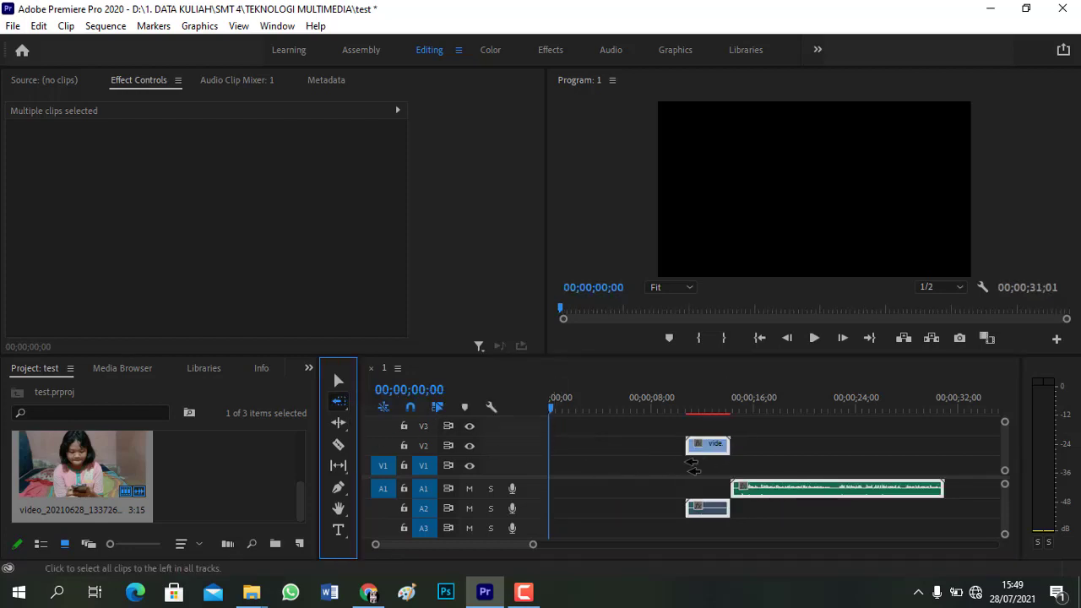
{"action": "left_click_drag", "start_coordinate": [714, 448], "coordinate": [589, 450]}
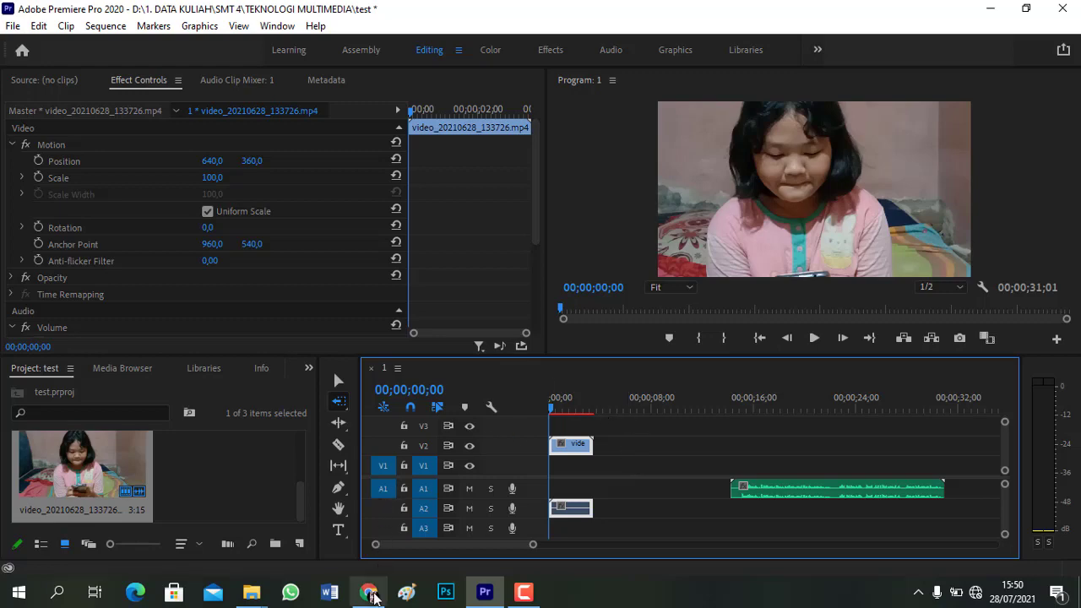
Read the lesson's Ripple Edit entry, then try to extend the end of the V2 clip with that tool in Premiere Pro
{"action": "left_click", "coordinate": [375, 598]}
{"action": "scroll", "coordinate": [278, 346], "scroll_direction": "down", "scroll_amount": 2}
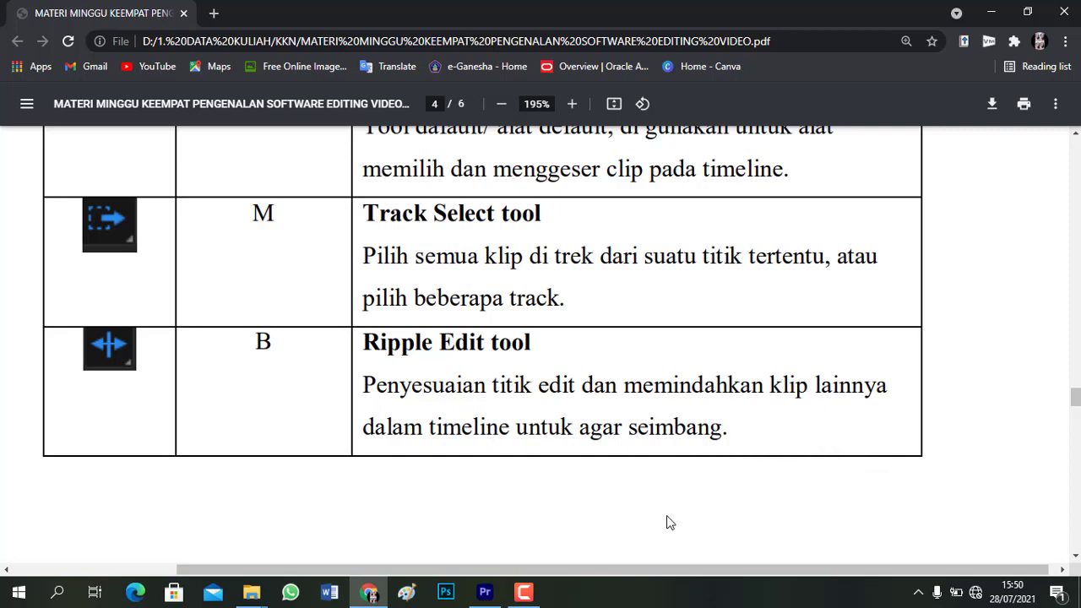
{"action": "left_click", "coordinate": [484, 592]}
{"action": "left_click", "coordinate": [338, 423]}
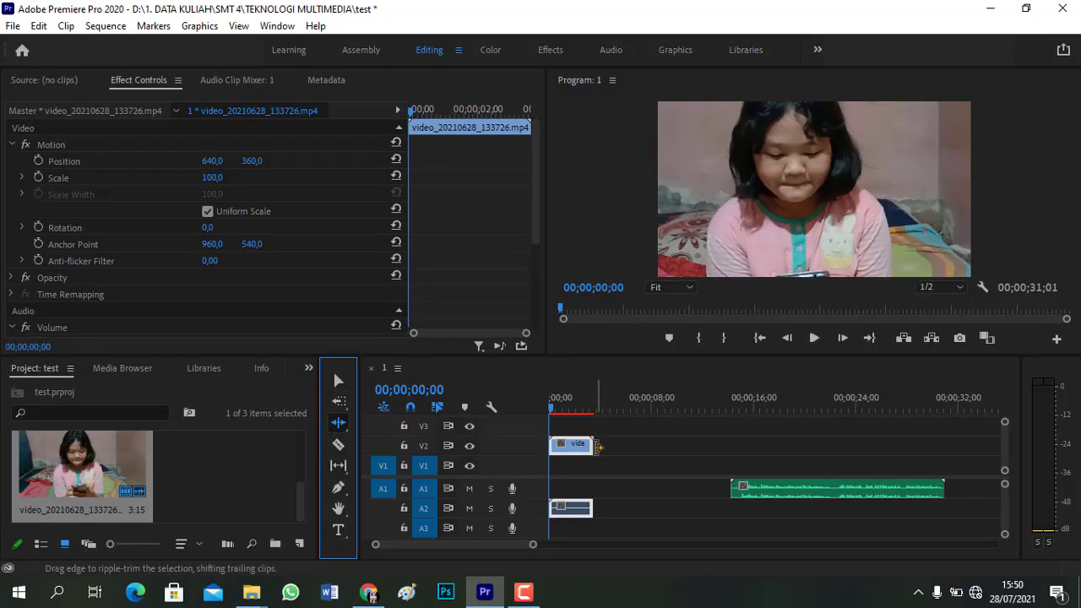
{"action": "left_click_drag", "start_coordinate": [597, 446], "coordinate": [605, 445]}
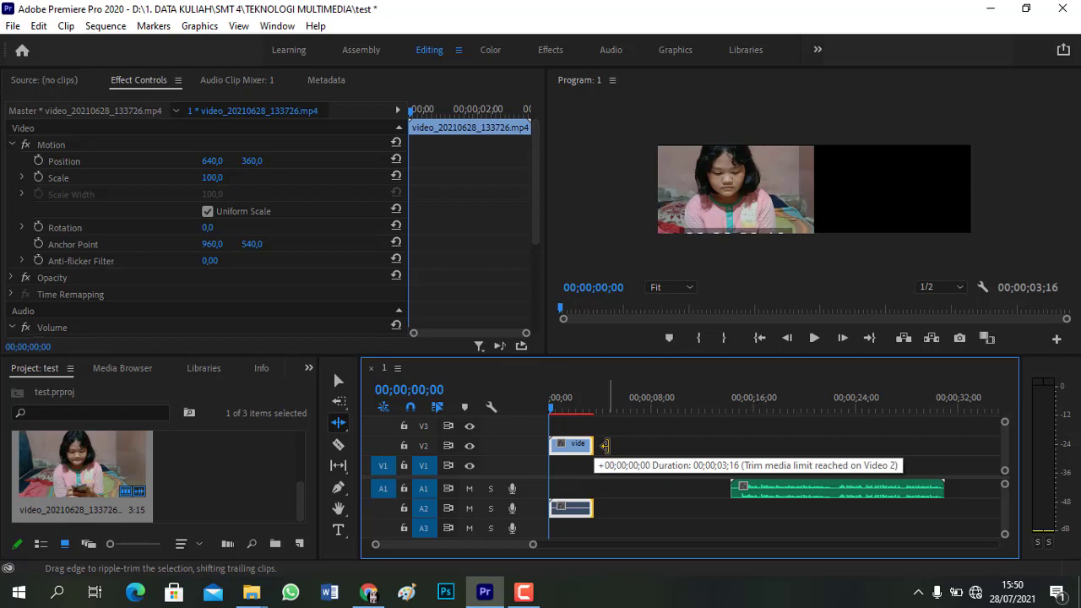
Ripple-trim the end of the V2 clip to a duration of 00;00;01;20, then extend it back to 00;00;03;16
{"action": "left_click_drag", "start_coordinate": [605, 445], "coordinate": [574, 445]}
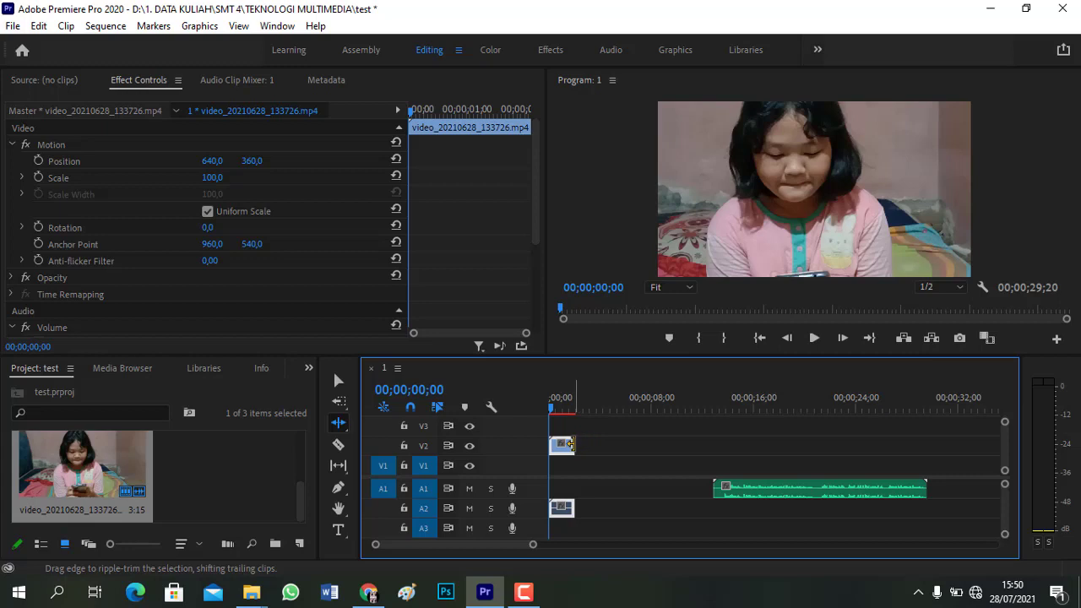
{"action": "left_click_drag", "start_coordinate": [571, 443], "coordinate": [564, 443]}
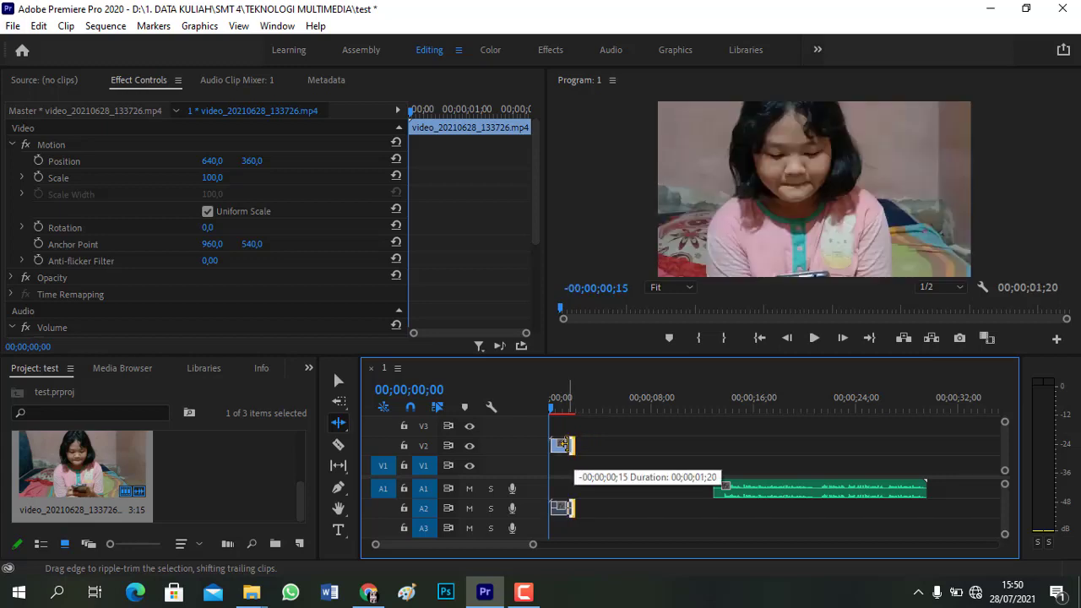
{"action": "left_click_drag", "start_coordinate": [564, 444], "coordinate": [566, 444]}
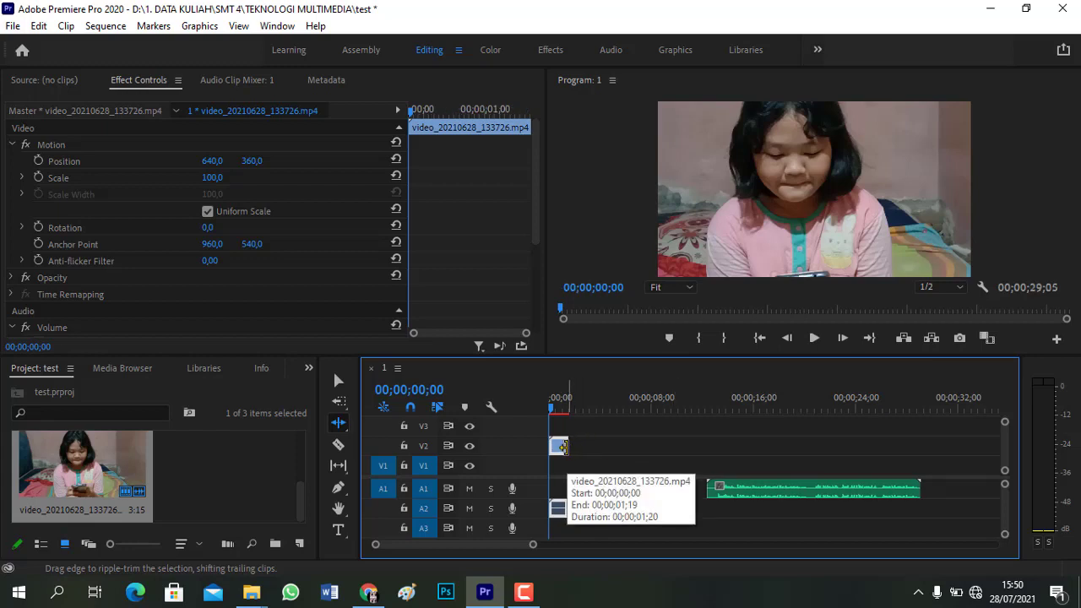
{"action": "left_click_drag", "start_coordinate": [563, 446], "coordinate": [605, 446]}
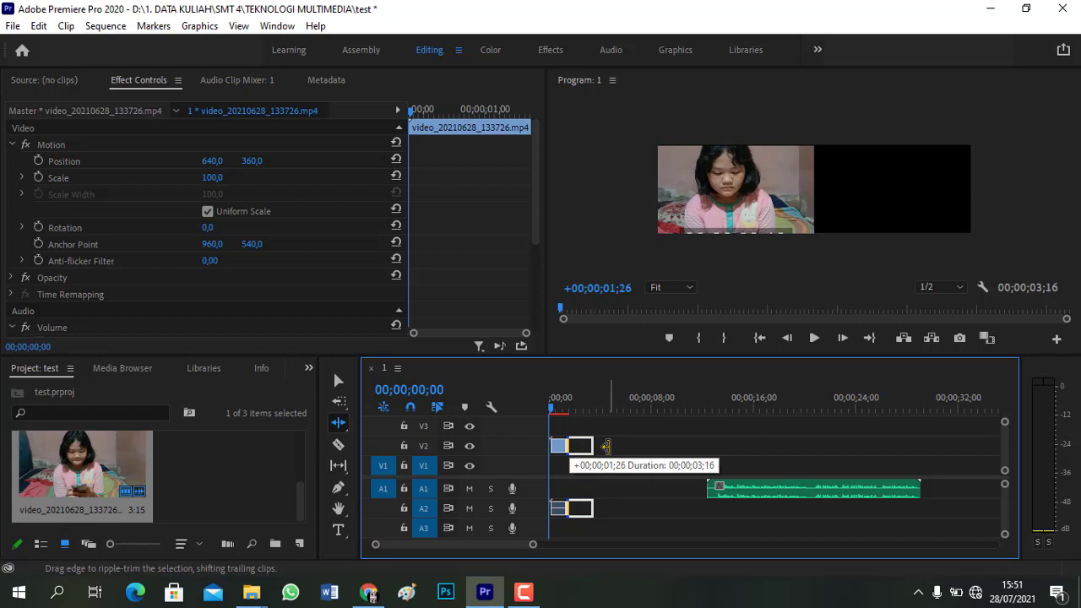
{"action": "left_click_drag", "start_coordinate": [606, 446], "coordinate": [606, 446]}
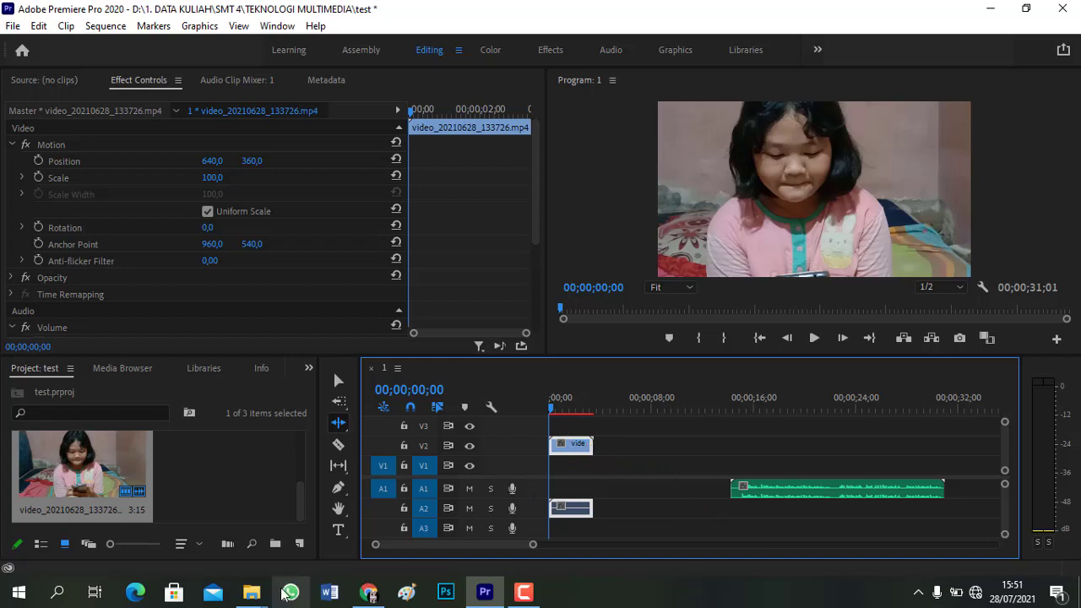
Read the lesson's Rolling Edit entry, then try to adjust the end of the V2 clip with the Rolling Edit Tool in Premiere Pro
{"action": "left_click", "coordinate": [368, 592]}
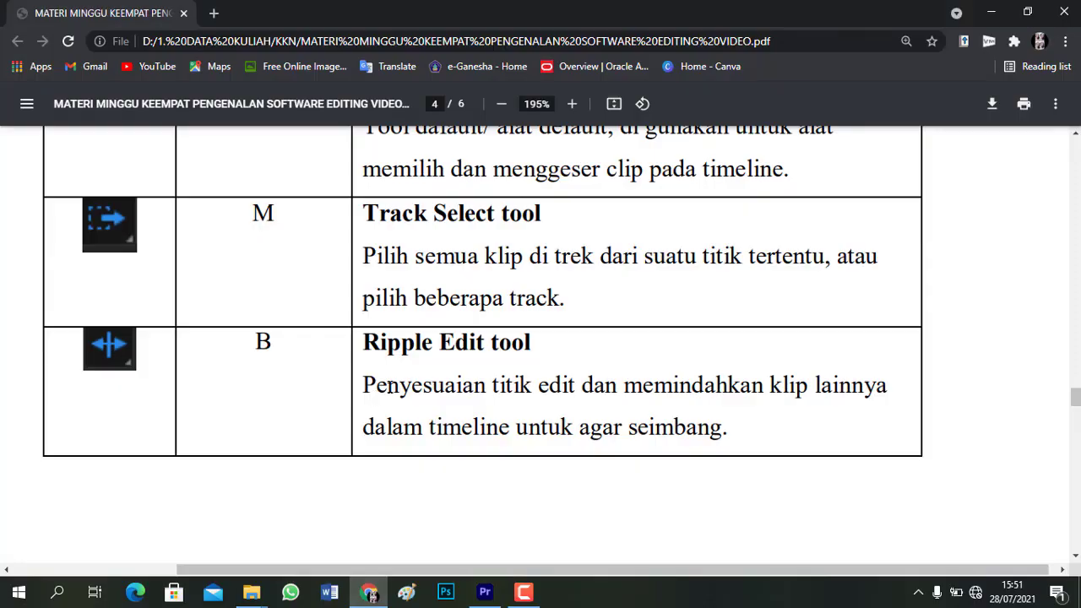
{"action": "scroll", "coordinate": [393, 386], "scroll_direction": "down", "scroll_amount": 5}
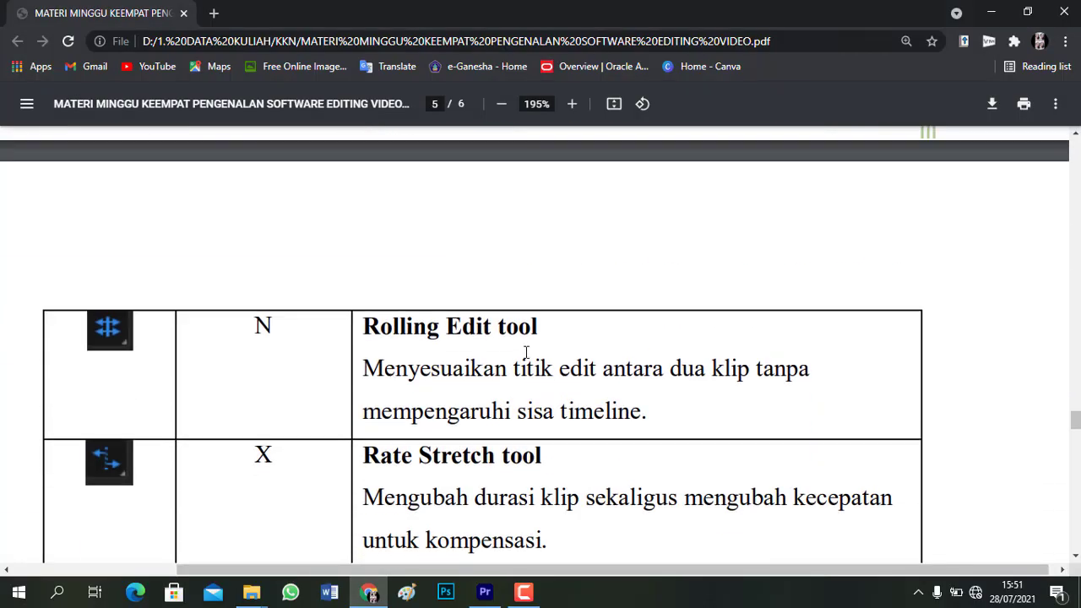
{"action": "scroll", "coordinate": [526, 339], "scroll_direction": "down", "scroll_amount": 1}
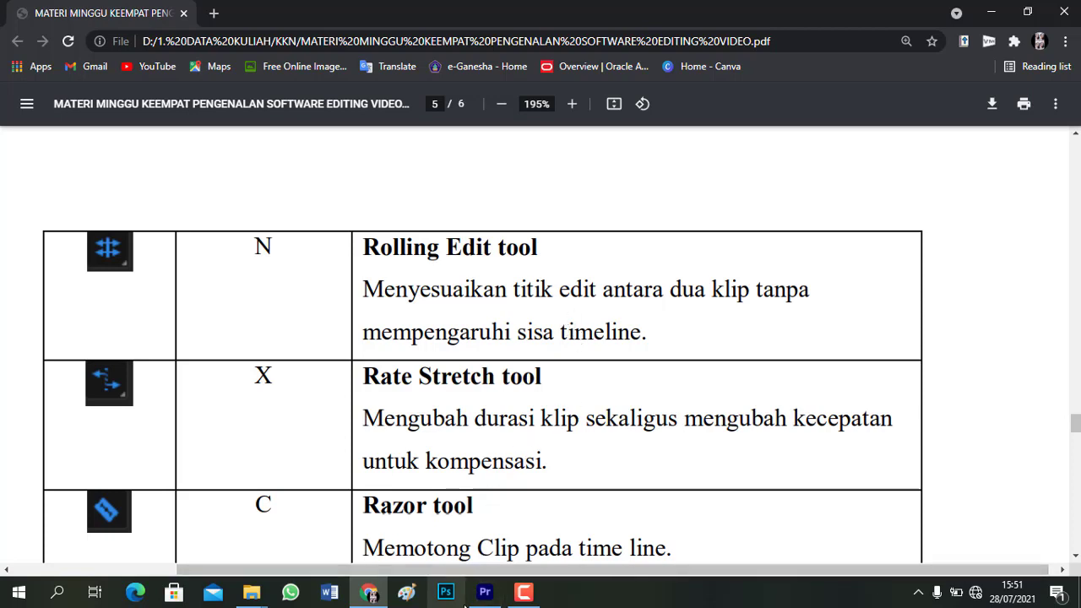
{"action": "left_click", "coordinate": [485, 592]}
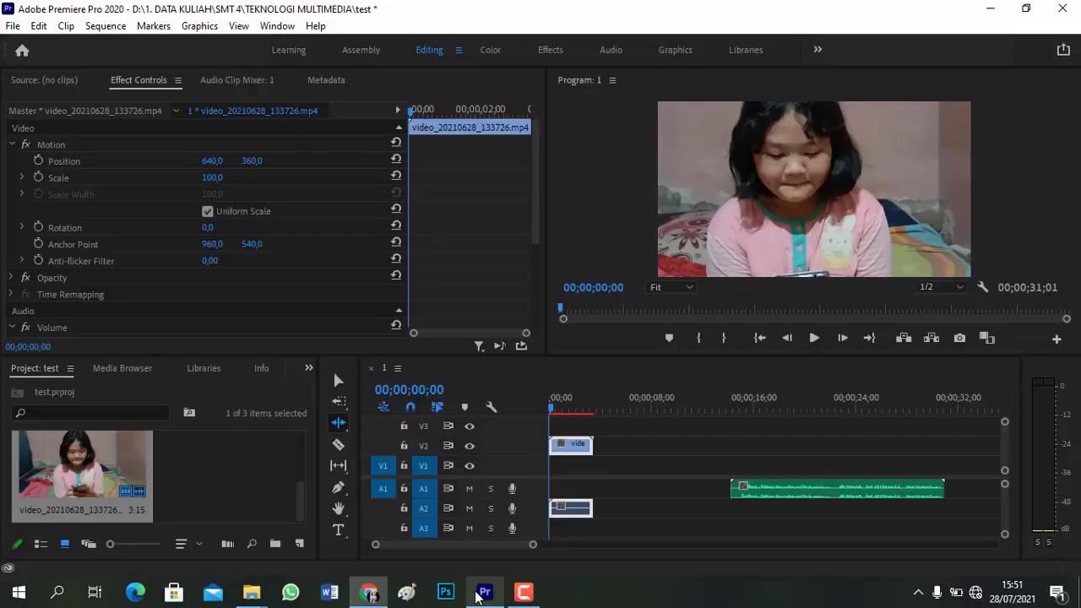
{"action": "left_click", "coordinate": [338, 464]}
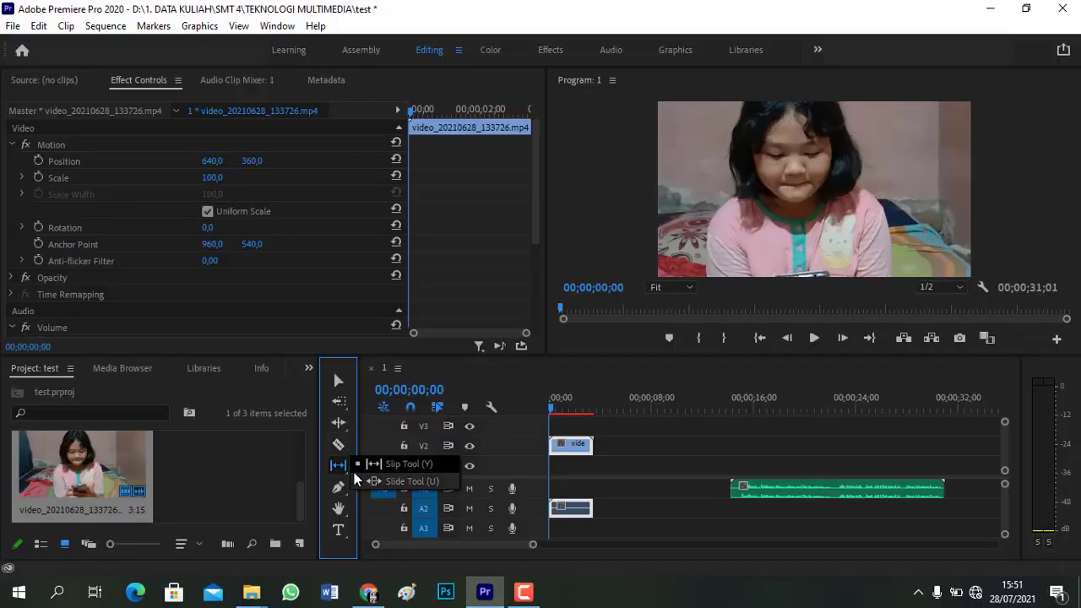
{"action": "left_click", "coordinate": [373, 594]}
{"action": "left_click", "coordinate": [374, 594]}
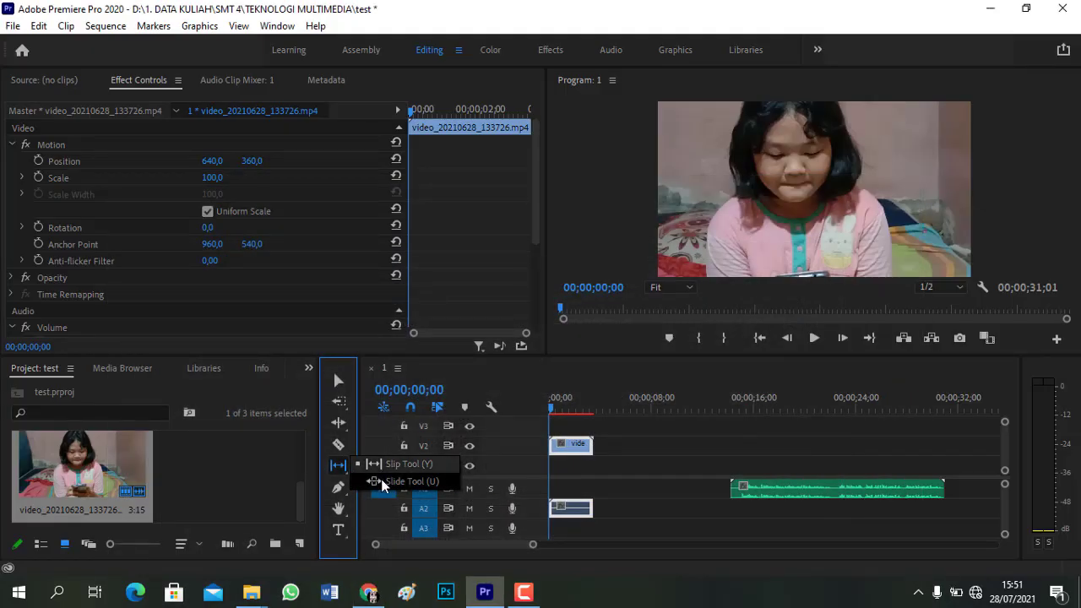
{"action": "left_click", "coordinate": [344, 428]}
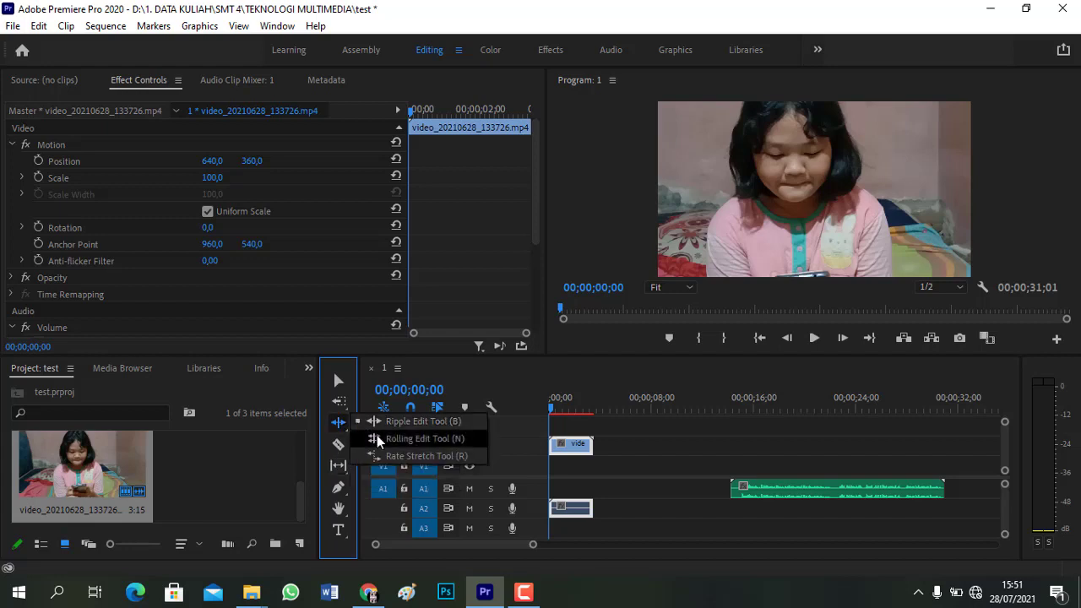
{"action": "left_click", "coordinate": [420, 438]}
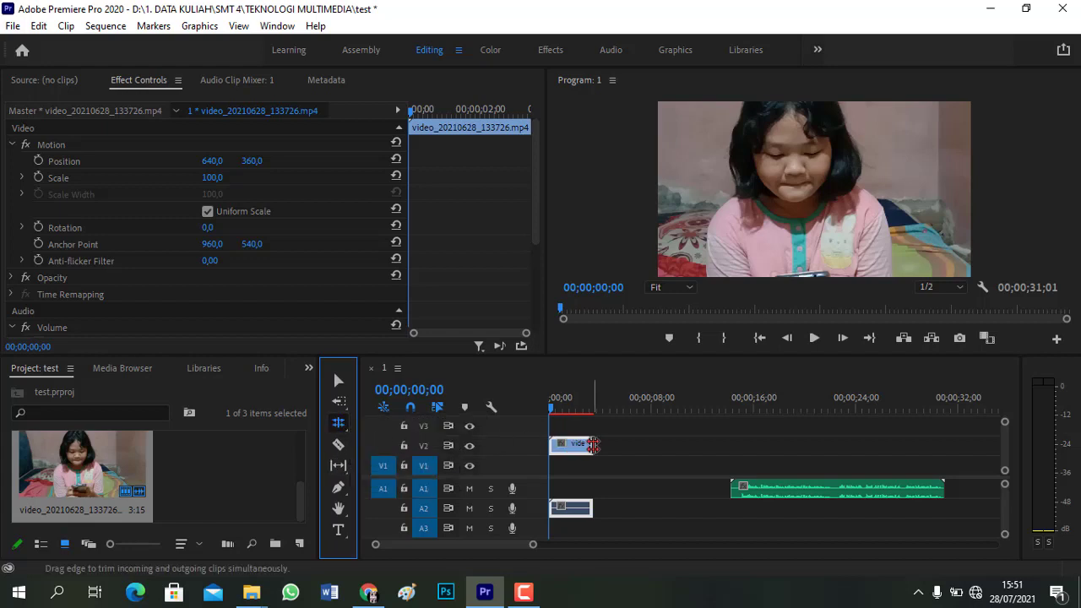
{"action": "mouse_move", "coordinate": [595, 445]}
{"action": "left_mouse_down"}
{"action": "mouse_move", "coordinate": [574, 445]}
{"action": "mouse_move", "coordinate": [604, 443]}
{"action": "left_mouse_up"}
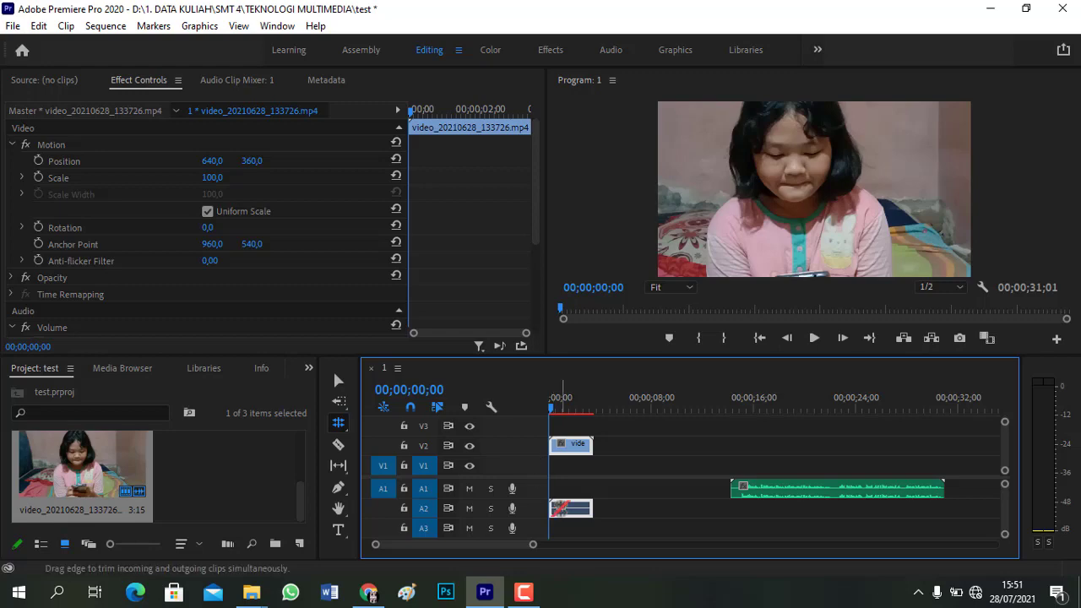
Read the lesson's Rate Stretch entry, locate that tool in Premiere Pro's toolbox, and switch back to the Ripple Edit Tool
{"action": "left_click", "coordinate": [369, 594]}
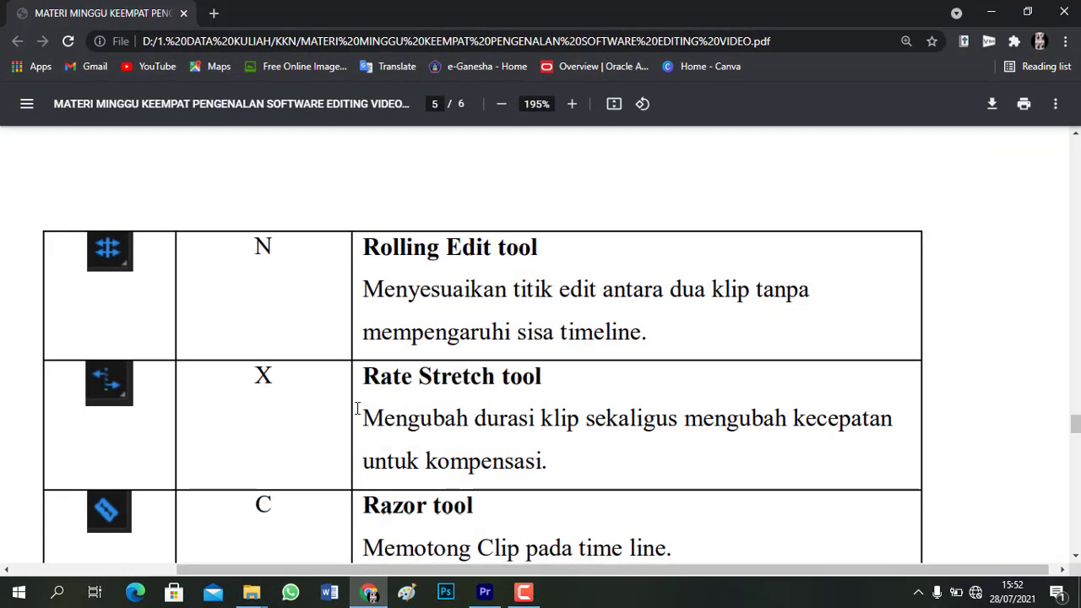
{"action": "scroll", "coordinate": [378, 395], "scroll_direction": "down", "scroll_amount": 1}
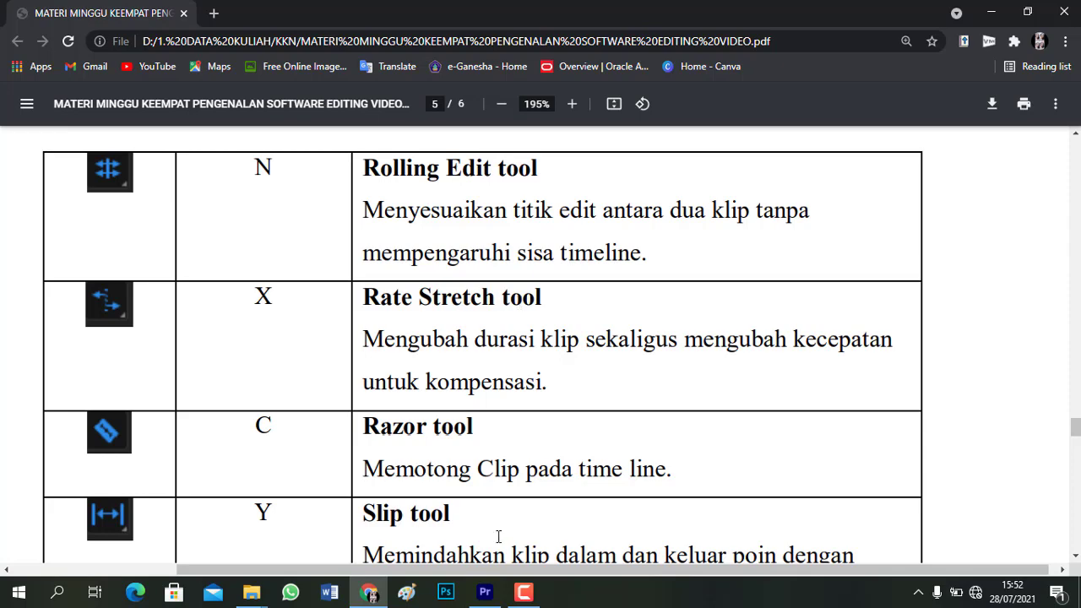
{"action": "left_click", "coordinate": [484, 593]}
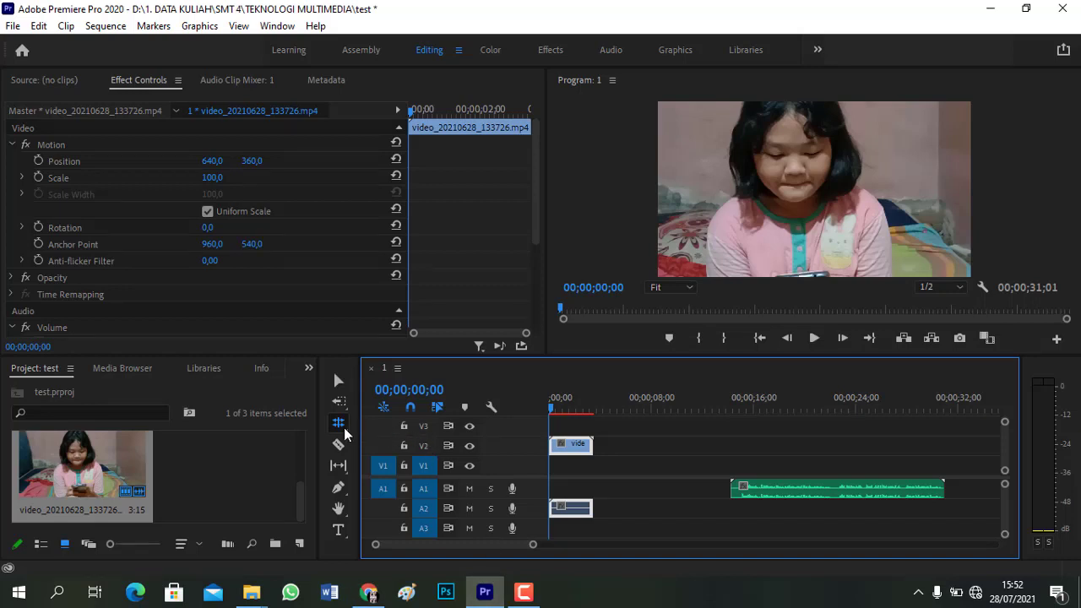
{"action": "left_click", "coordinate": [344, 428]}
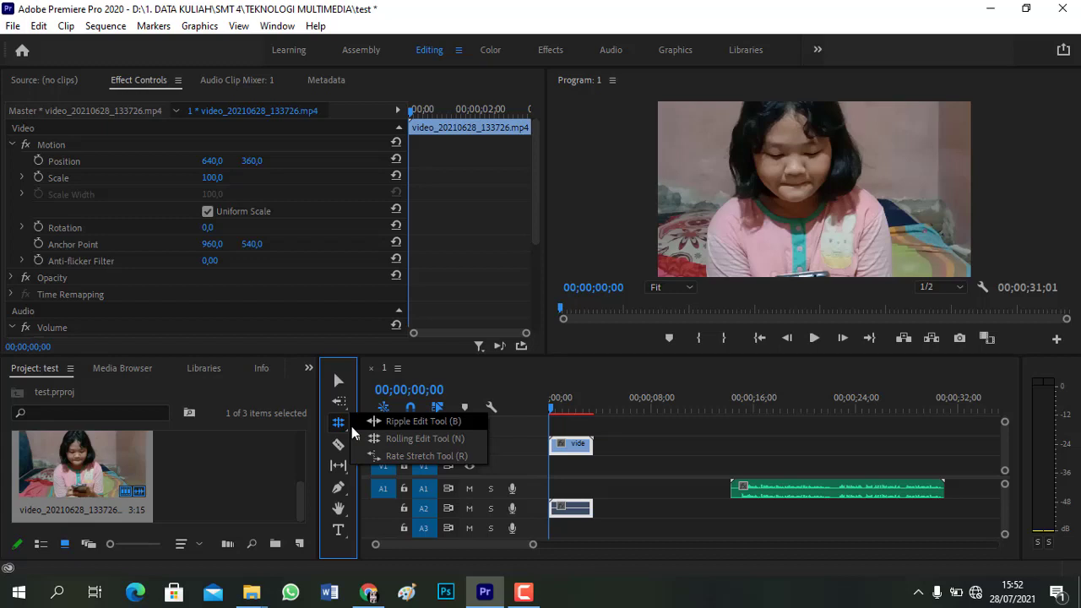
{"action": "key", "text": "b"}
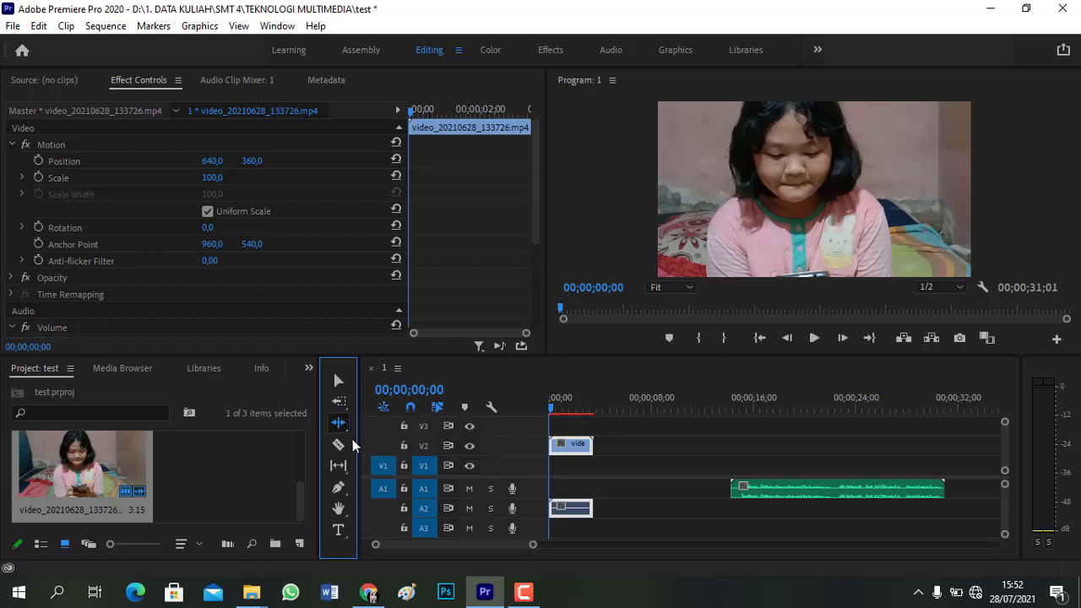
Check the lesson's Razor tool entry, then split the V2 clip in Premiere Pro at about 00;00;01;29 with the Razor Tool
{"action": "left_click", "coordinate": [368, 591]}
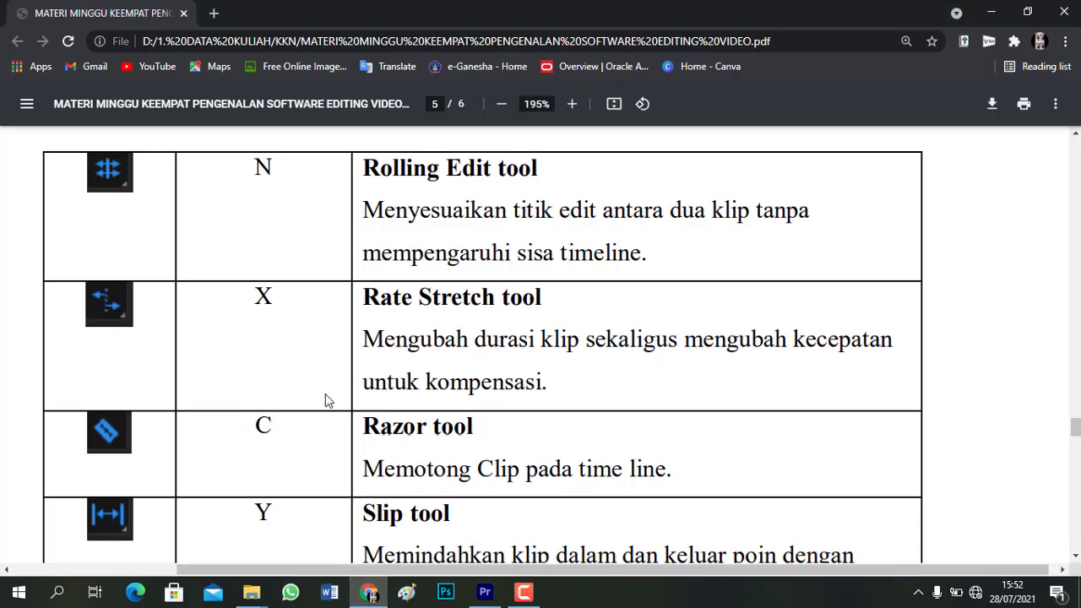
{"action": "scroll", "coordinate": [338, 372], "scroll_direction": "down", "scroll_amount": 1}
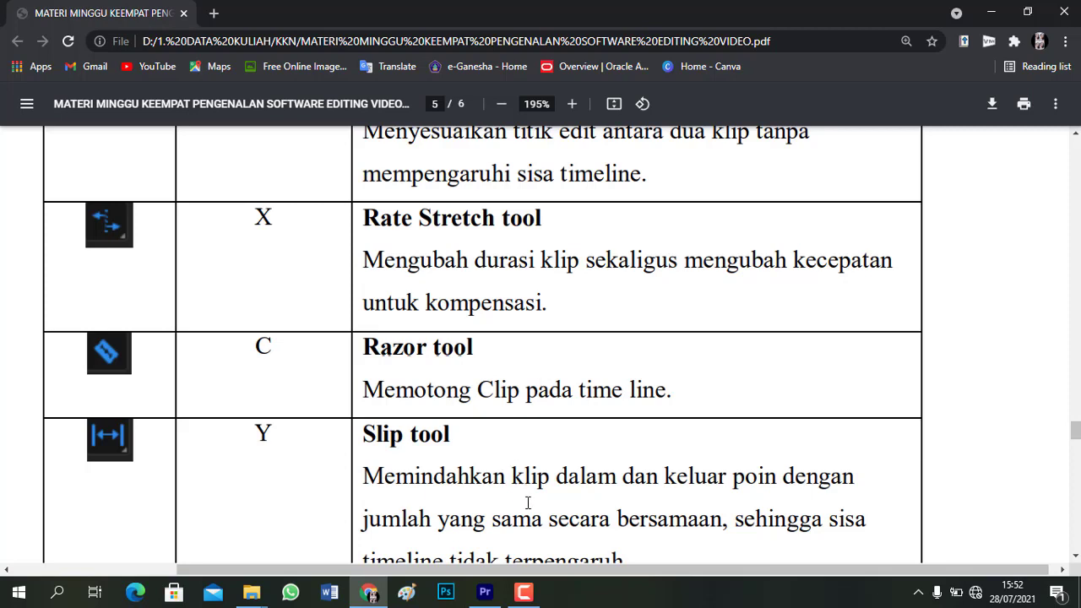
{"action": "left_click", "coordinate": [485, 592]}
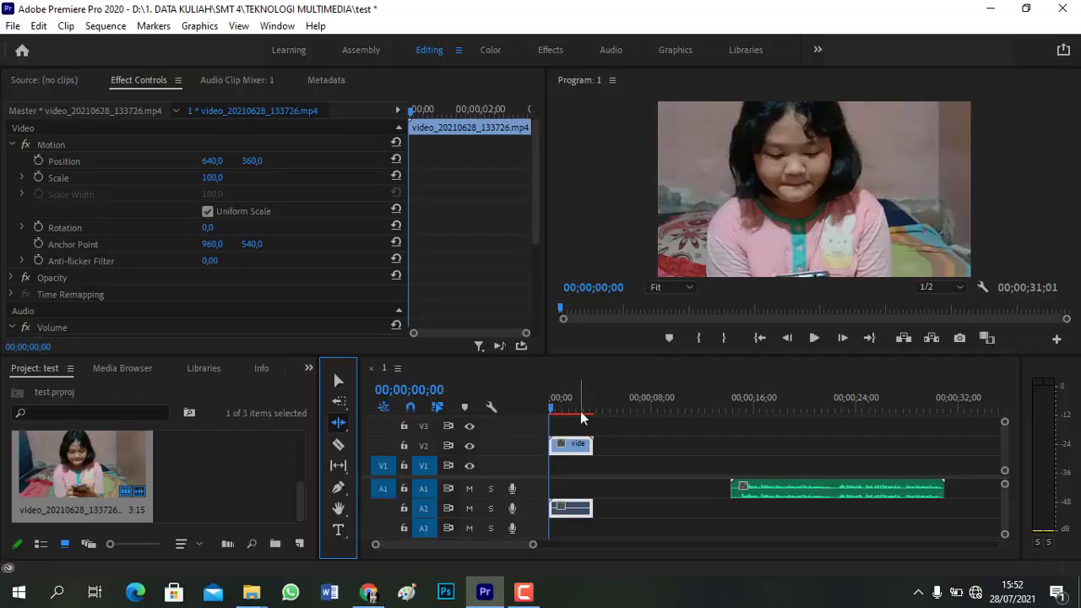
{"action": "left_click", "coordinate": [336, 445]}
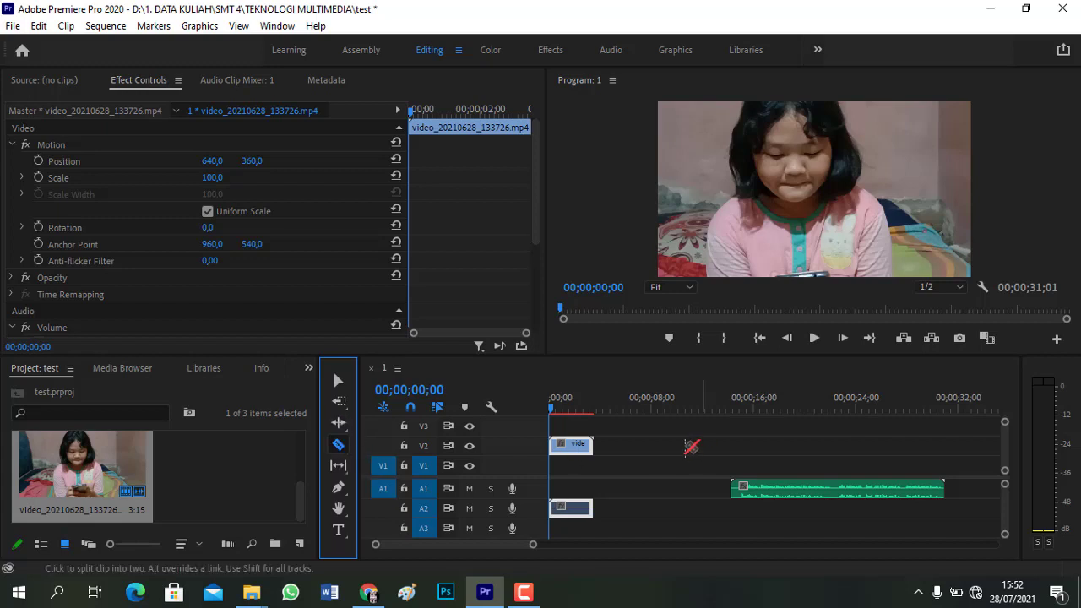
{"action": "left_click", "coordinate": [581, 448]}
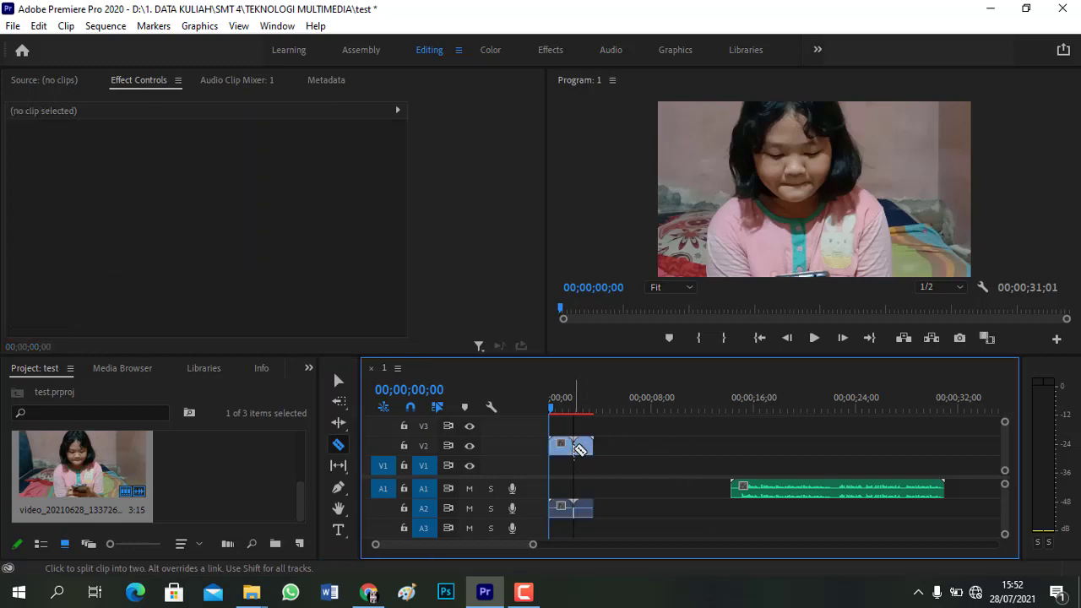
Move the second piece of the split V2 clip about 2 seconds later, then return it against the first piece
{"action": "left_click", "coordinate": [338, 380]}
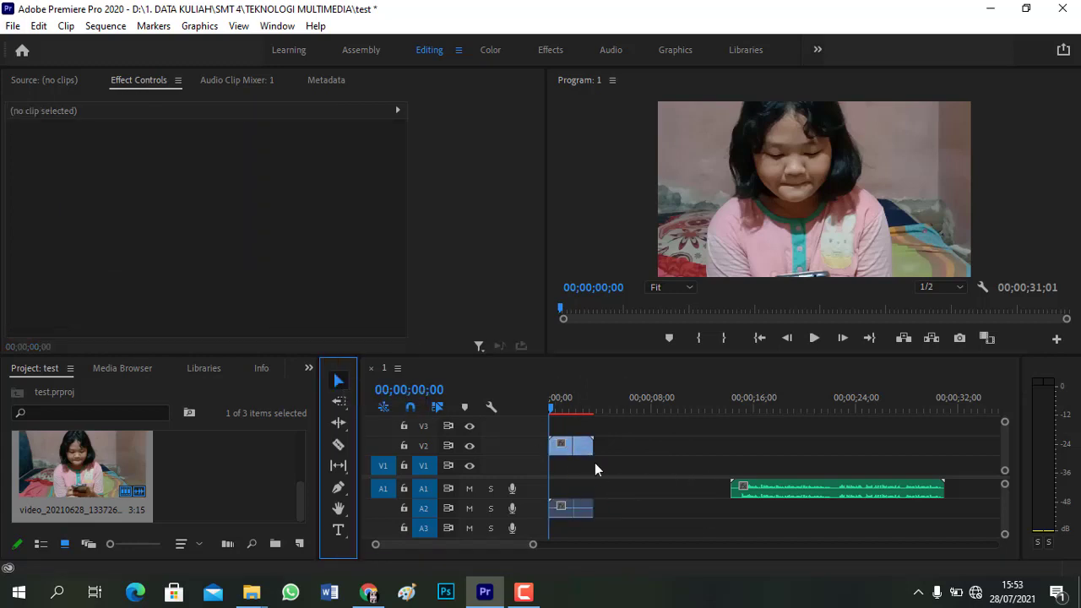
{"action": "left_click", "coordinate": [581, 447]}
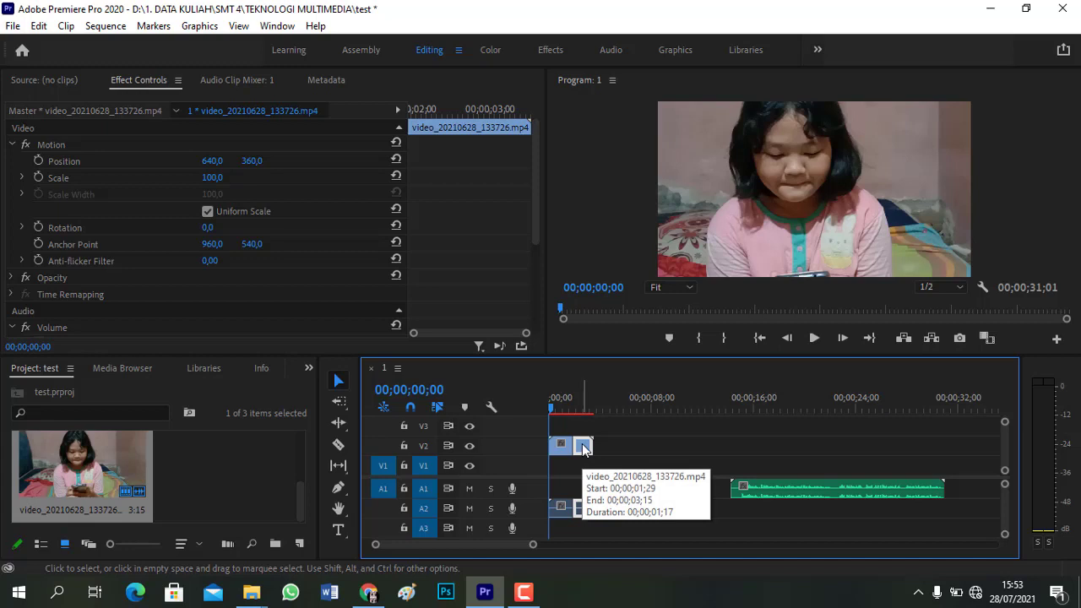
{"action": "left_click_drag", "start_coordinate": [584, 449], "coordinate": [610, 448]}
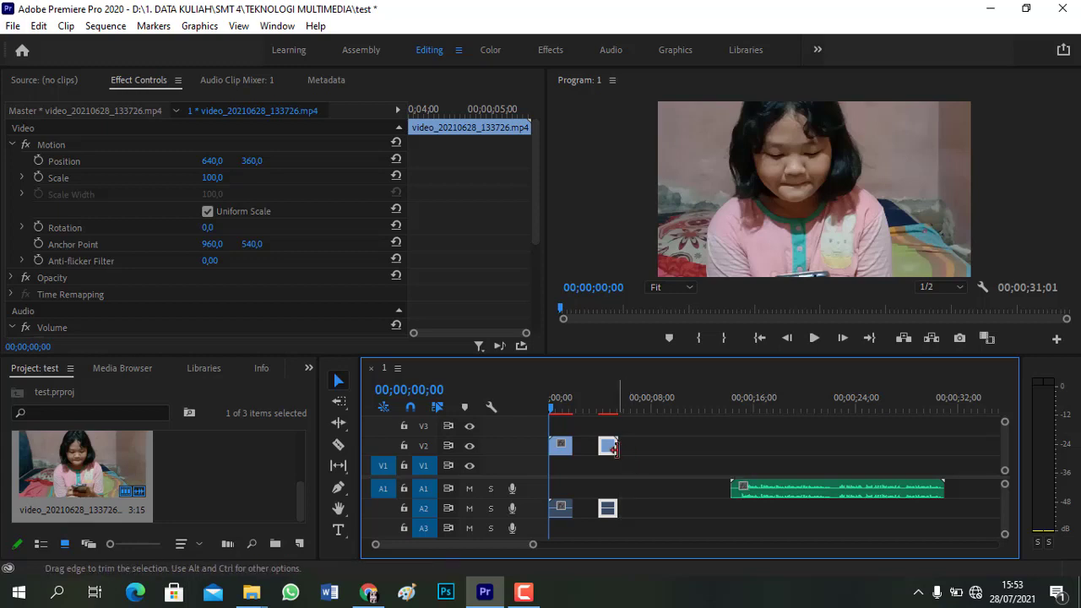
{"action": "left_click_drag", "start_coordinate": [613, 448], "coordinate": [582, 452]}
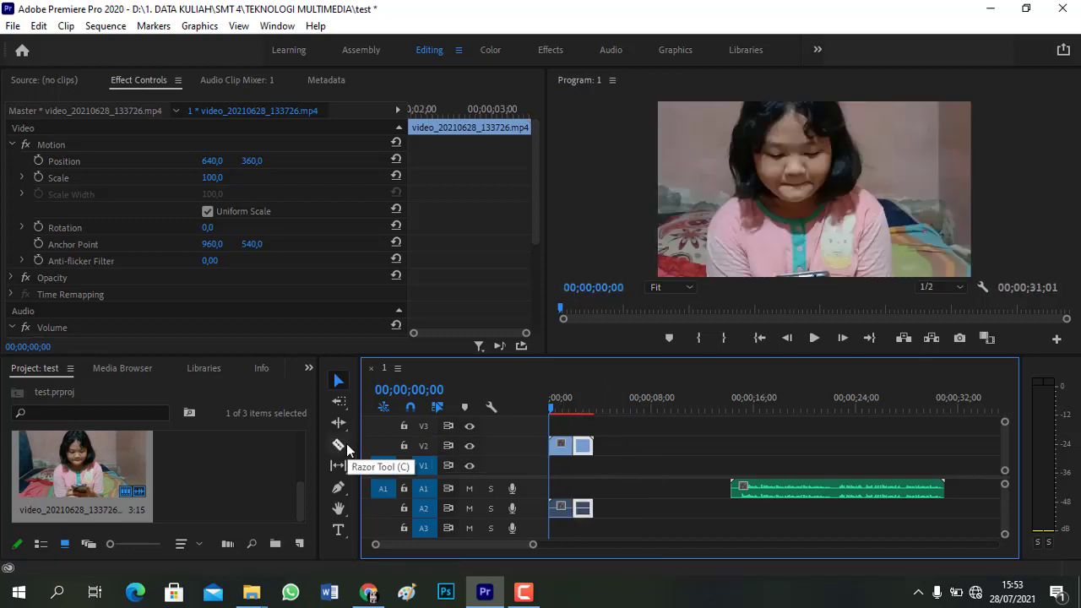
Read the lesson's Slip tool entry, then try the Slip Tool on the two V2 clip pieces in Premiere Pro
{"action": "left_click", "coordinate": [368, 591]}
{"action": "scroll", "coordinate": [479, 374], "scroll_direction": "down", "scroll_amount": 2}
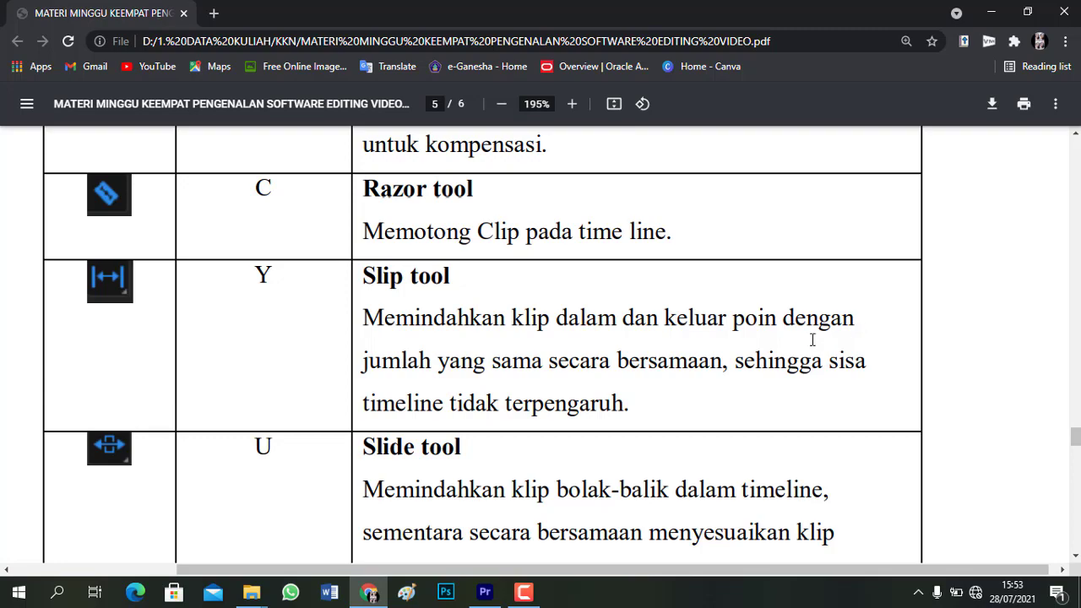
{"action": "left_click", "coordinate": [484, 592]}
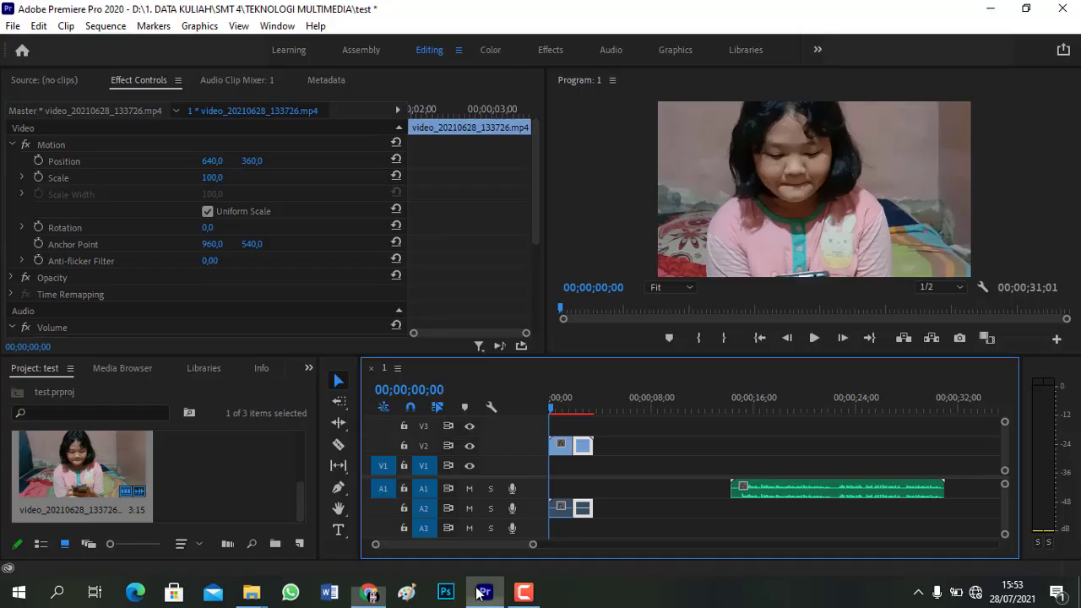
{"action": "left_click", "coordinate": [340, 469]}
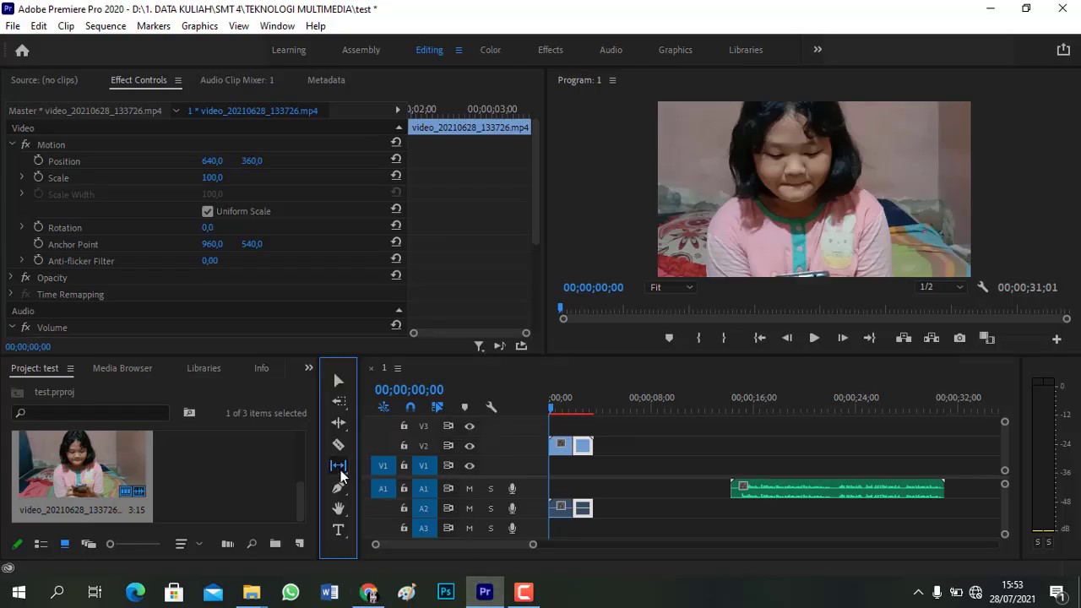
{"action": "left_click", "coordinate": [583, 445]}
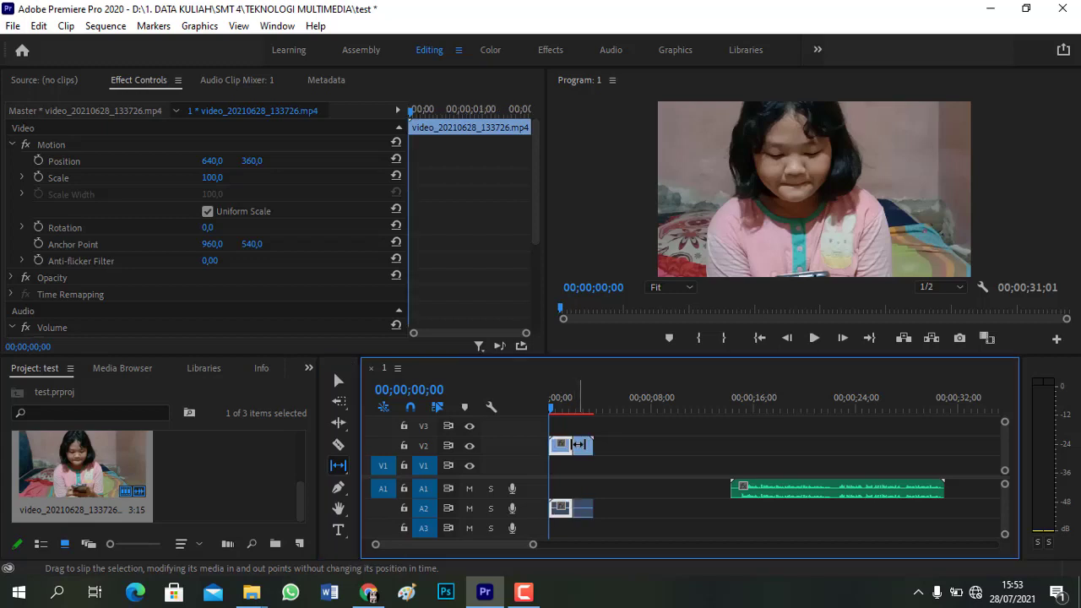
{"action": "mouse_move", "coordinate": [589, 445]}
{"action": "left_mouse_down"}
{"action": "mouse_move", "coordinate": [620, 446]}
{"action": "mouse_move", "coordinate": [586, 445]}
{"action": "left_mouse_up"}
{"action": "left_click", "coordinate": [572, 445]}
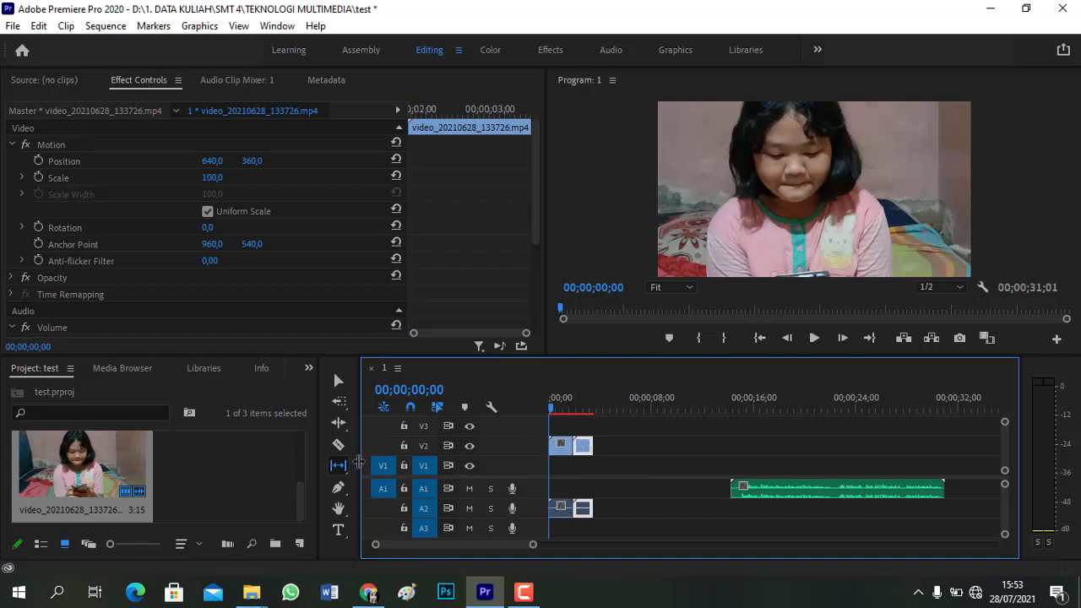
Locate the Slide Tool in the toolbox, then read the Slide, Pen, Hand and Zoom tool entries in the PDF lesson
{"action": "left_click", "coordinate": [339, 465]}
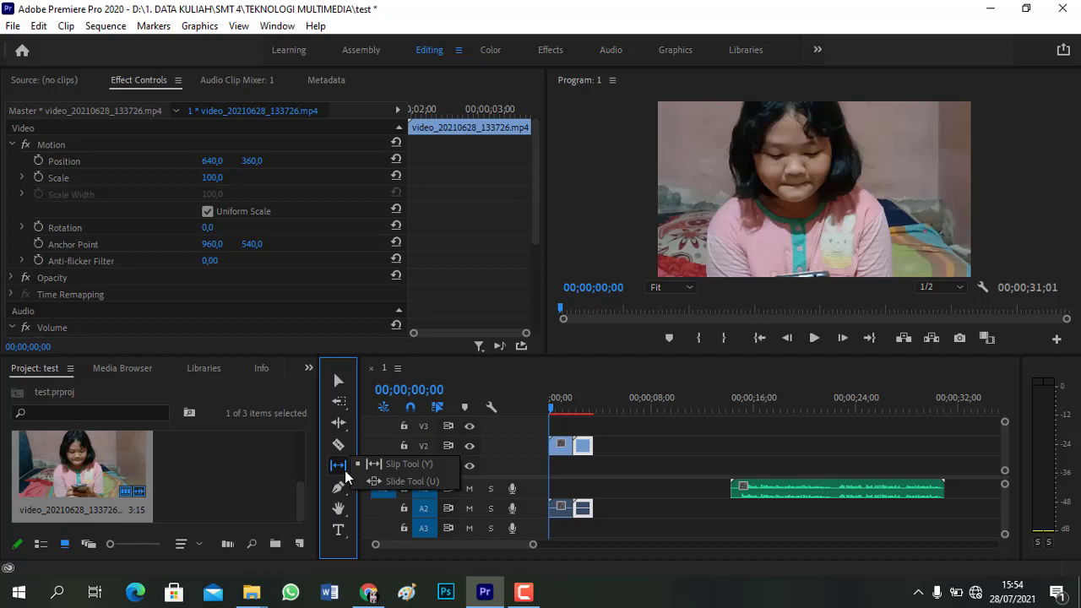
{"action": "left_click", "coordinate": [368, 592]}
{"action": "scroll", "coordinate": [381, 384], "scroll_direction": "down", "scroll_amount": 2}
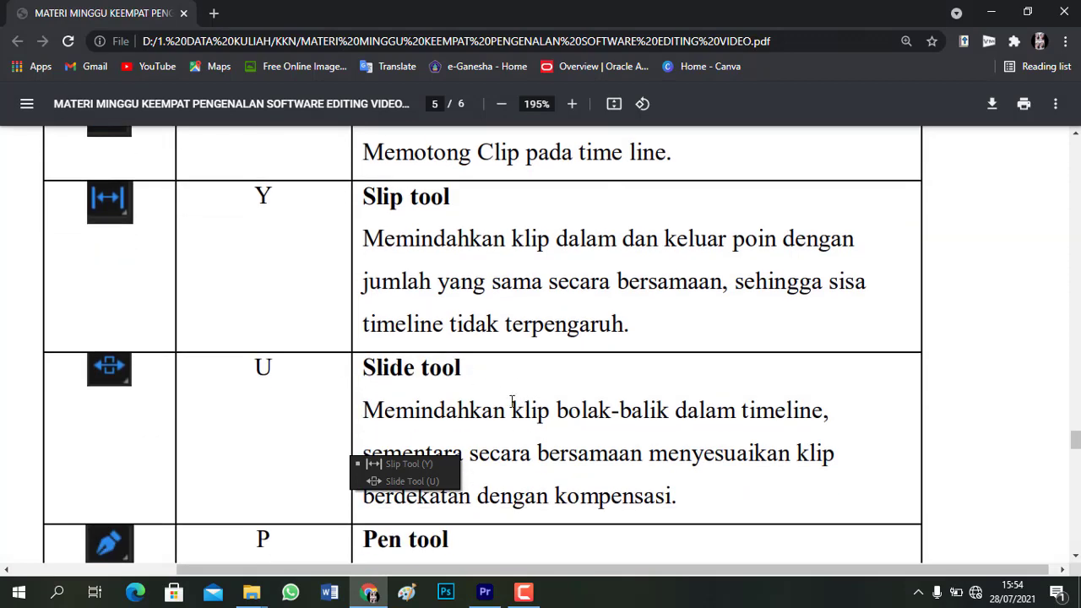
{"action": "scroll", "coordinate": [667, 408], "scroll_direction": "down", "scroll_amount": 2}
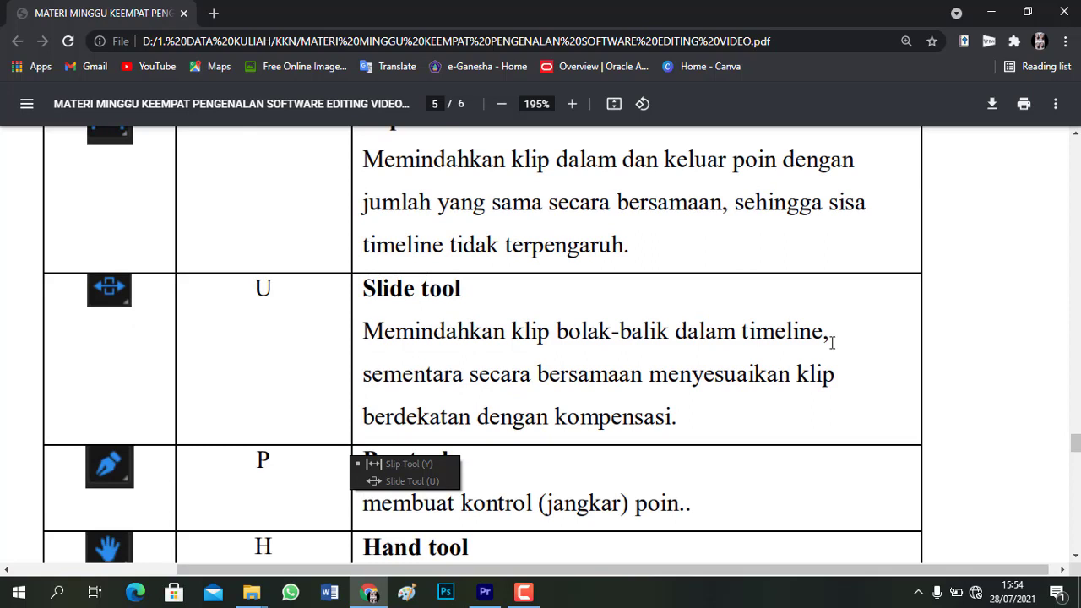
{"action": "scroll", "coordinate": [668, 362], "scroll_direction": "down", "scroll_amount": 4}
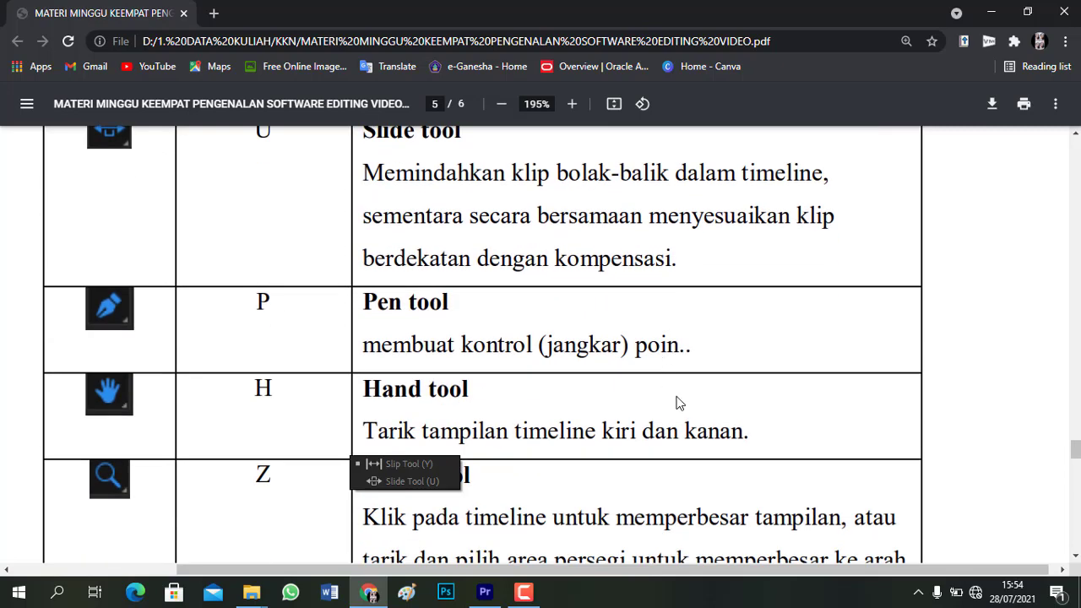
{"action": "scroll", "coordinate": [680, 403], "scroll_direction": "down", "scroll_amount": 2}
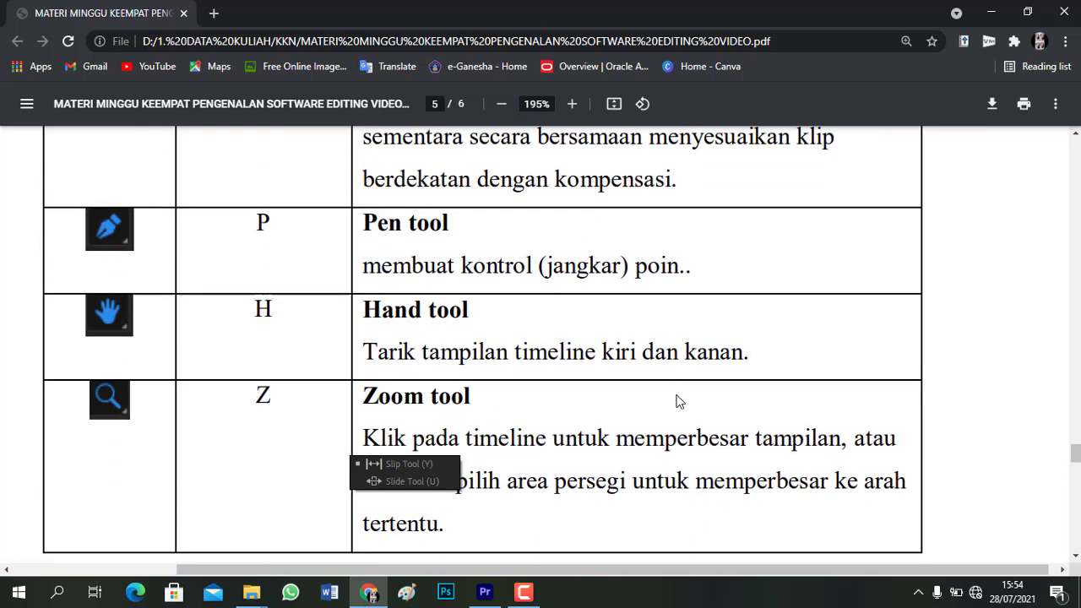
Switch to Premiere Pro and use the Pen Tool to add a graphic clip on V3 at the start of the timeline
{"action": "left_click", "coordinate": [483, 593]}
{"action": "left_click", "coordinate": [338, 488]}
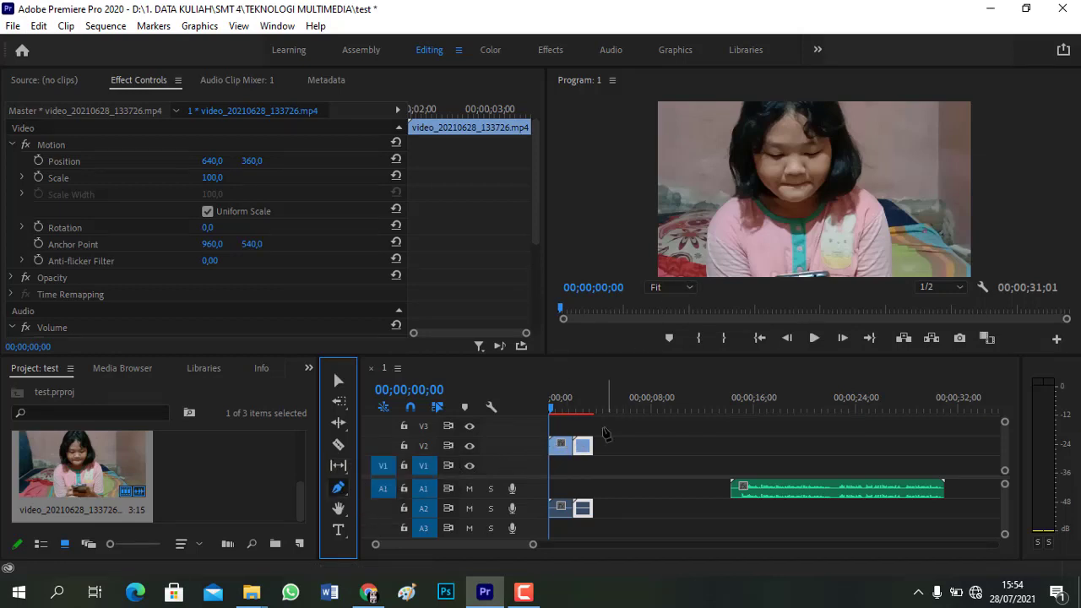
{"action": "left_click", "coordinate": [605, 434]}
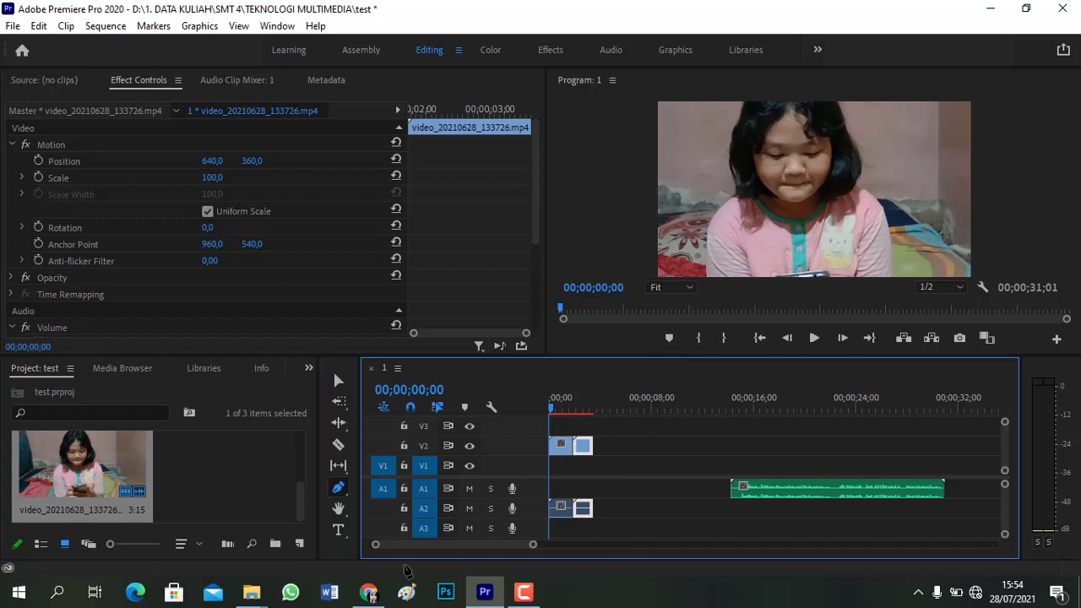
{"action": "key", "text": "ctrl+z"}
{"action": "key", "text": "ctrl+z"}
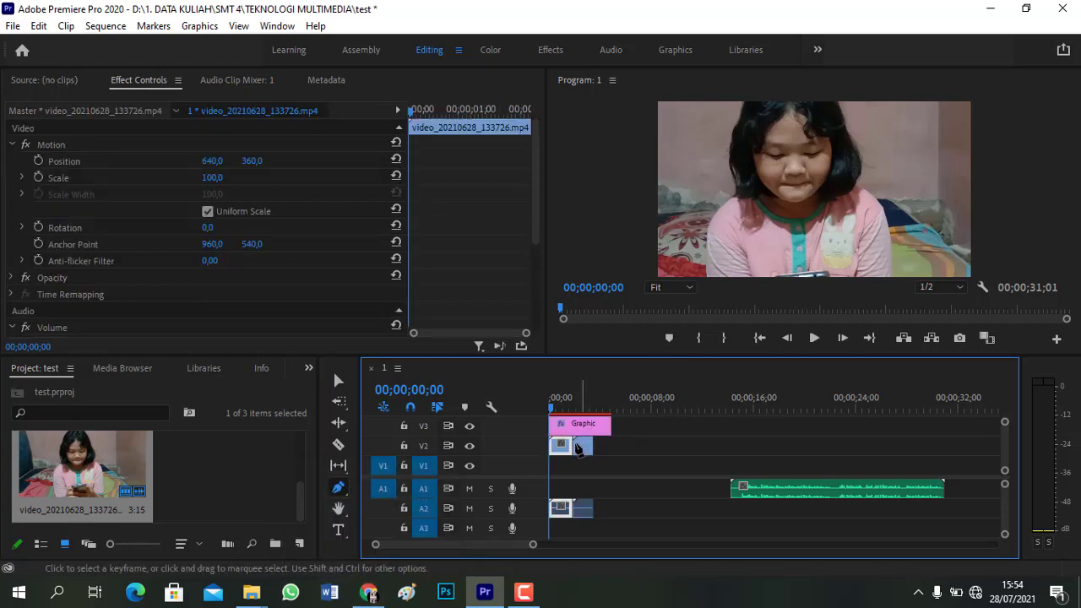
Recheck the lesson's Pen tool entry, then select the V3 graphic clip and both V2 pieces with the Pen Tool in Premiere Pro
{"action": "left_click", "coordinate": [370, 592]}
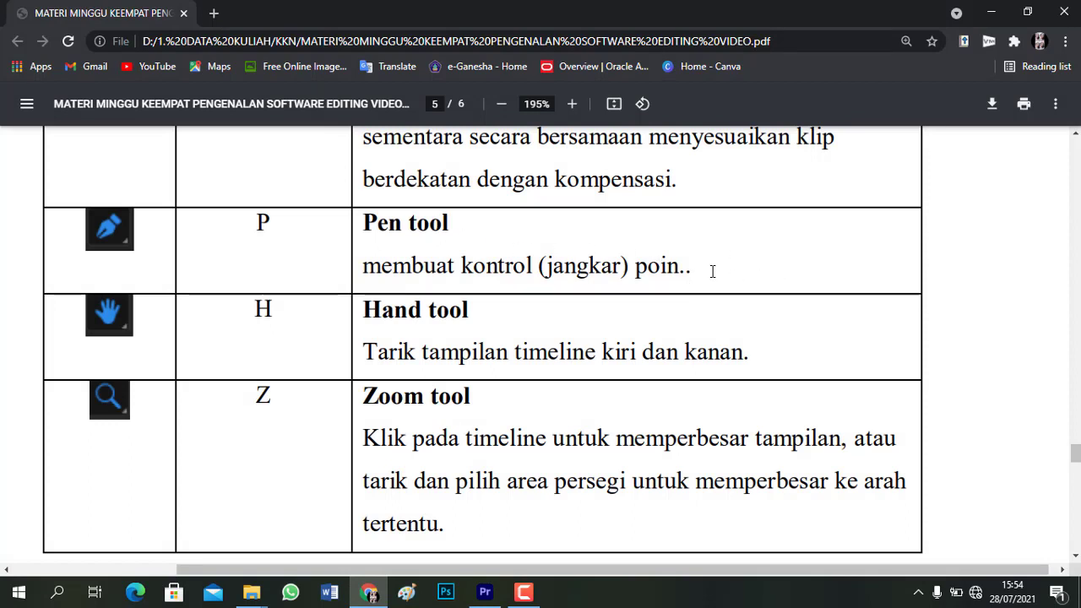
{"action": "left_click", "coordinate": [485, 592]}
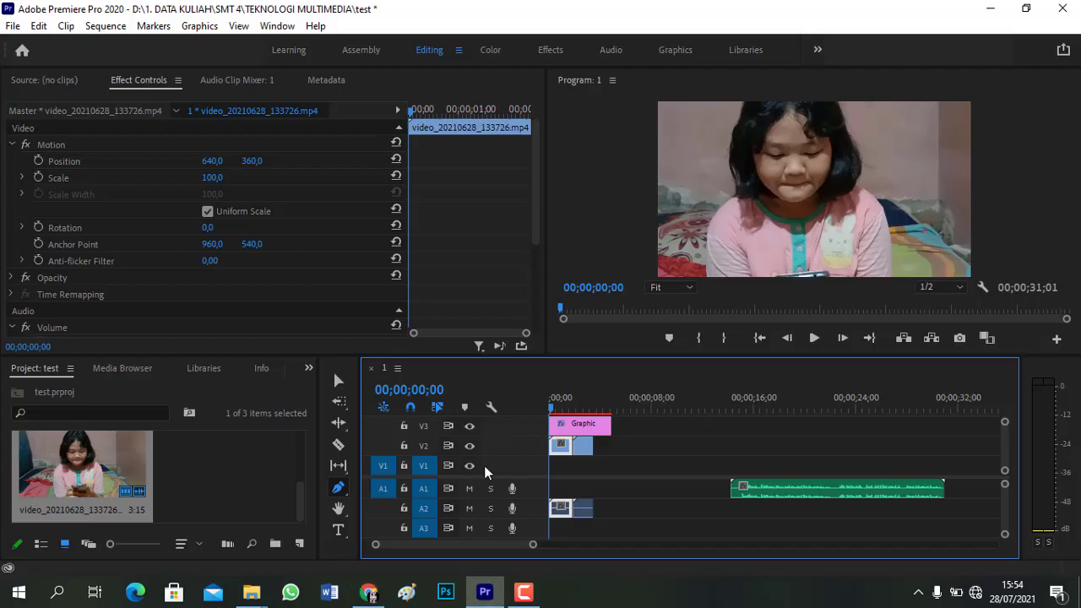
{"action": "left_click", "coordinate": [589, 429]}
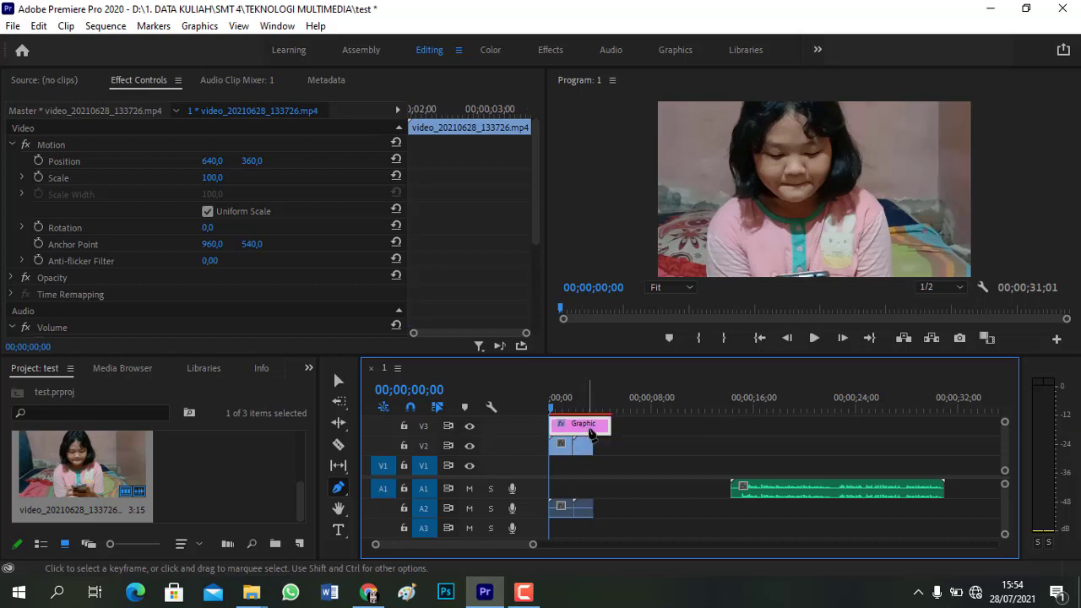
{"action": "left_click", "coordinate": [635, 435]}
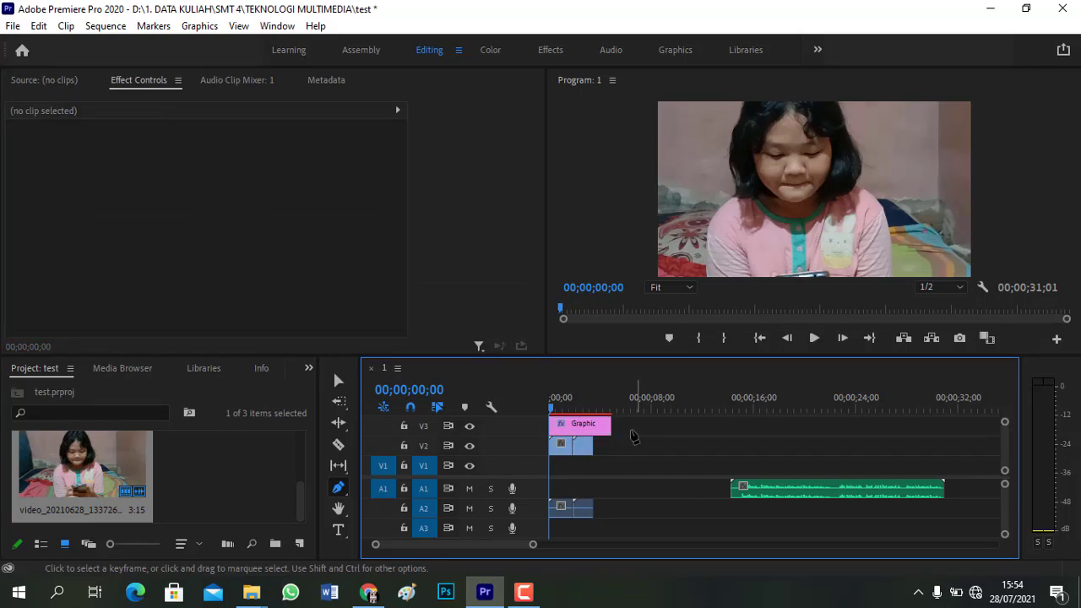
{"action": "left_click", "coordinate": [595, 429]}
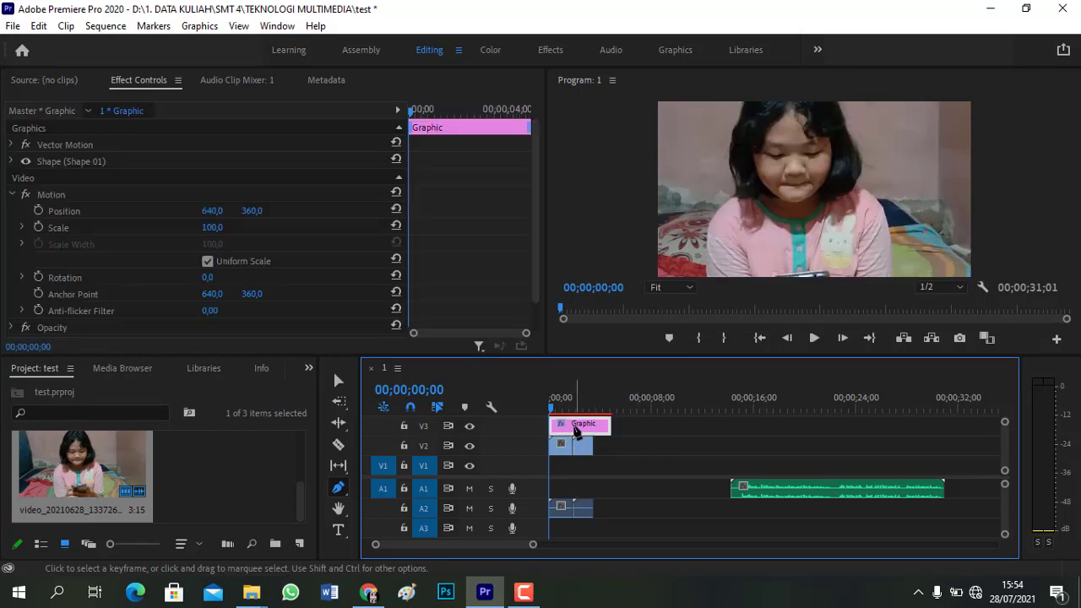
{"action": "left_click", "coordinate": [575, 469]}
{"action": "left_click", "coordinate": [558, 445]}
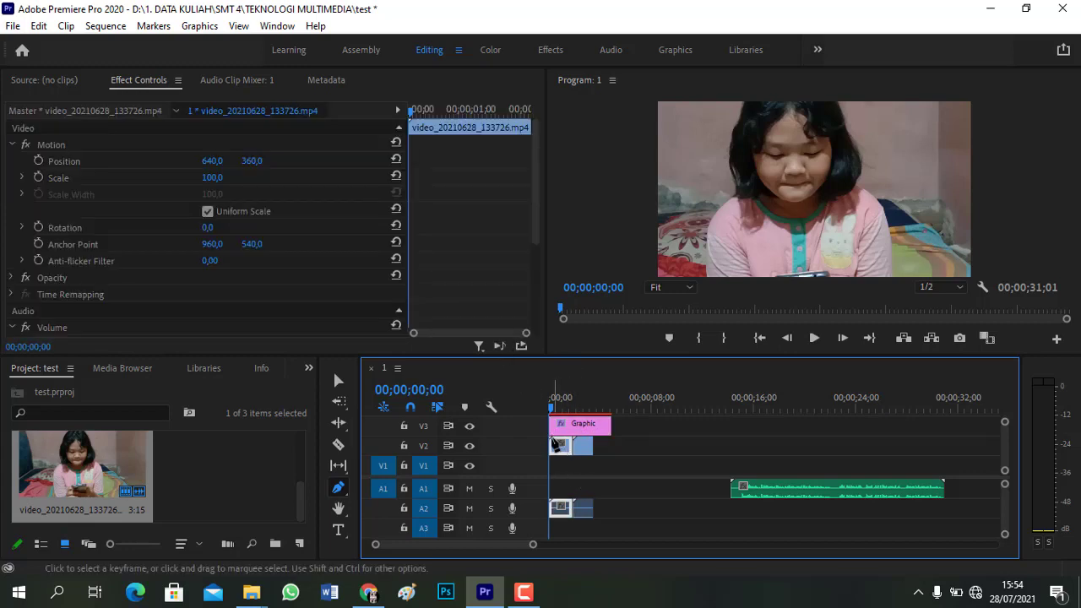
{"action": "left_click", "coordinate": [580, 444]}
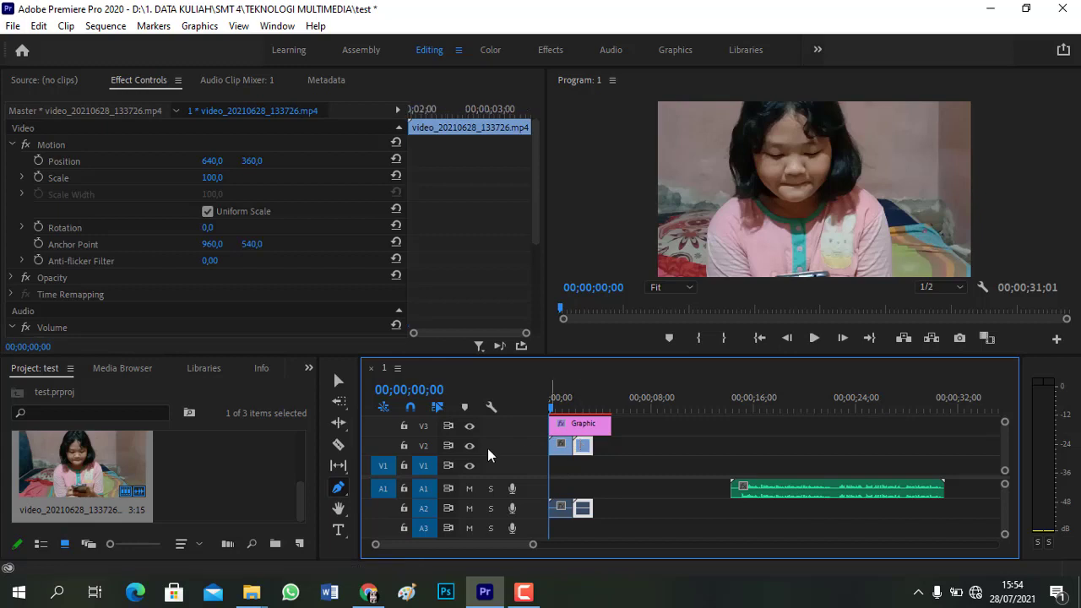
Read the lesson's Hand tool entry, then choose the Hand Tool in Premiere Pro and try it on the second V2 piece
{"action": "left_click", "coordinate": [369, 594]}
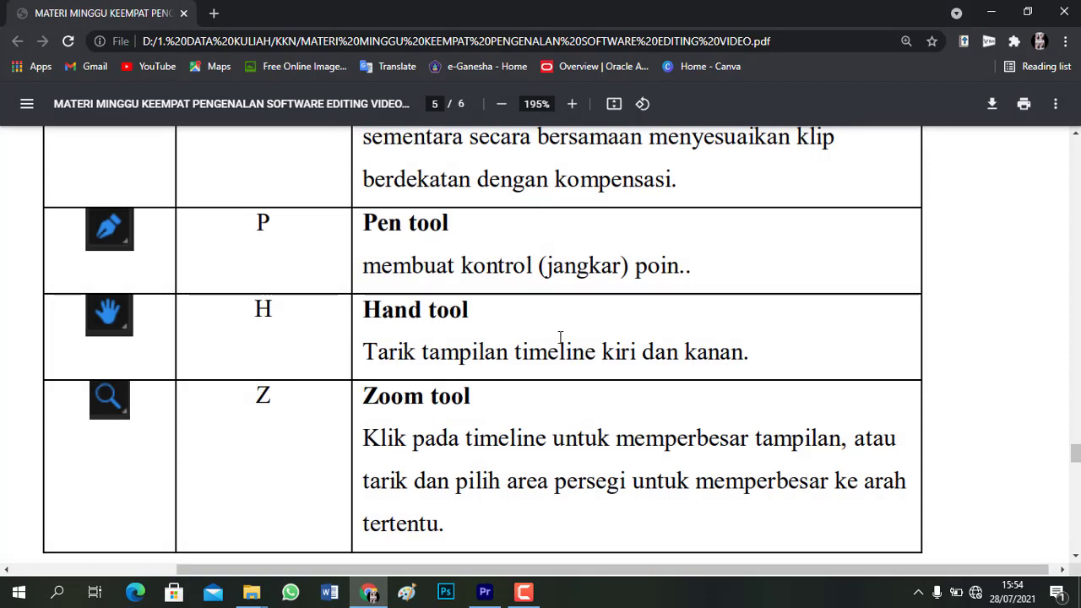
{"action": "left_click", "coordinate": [484, 594]}
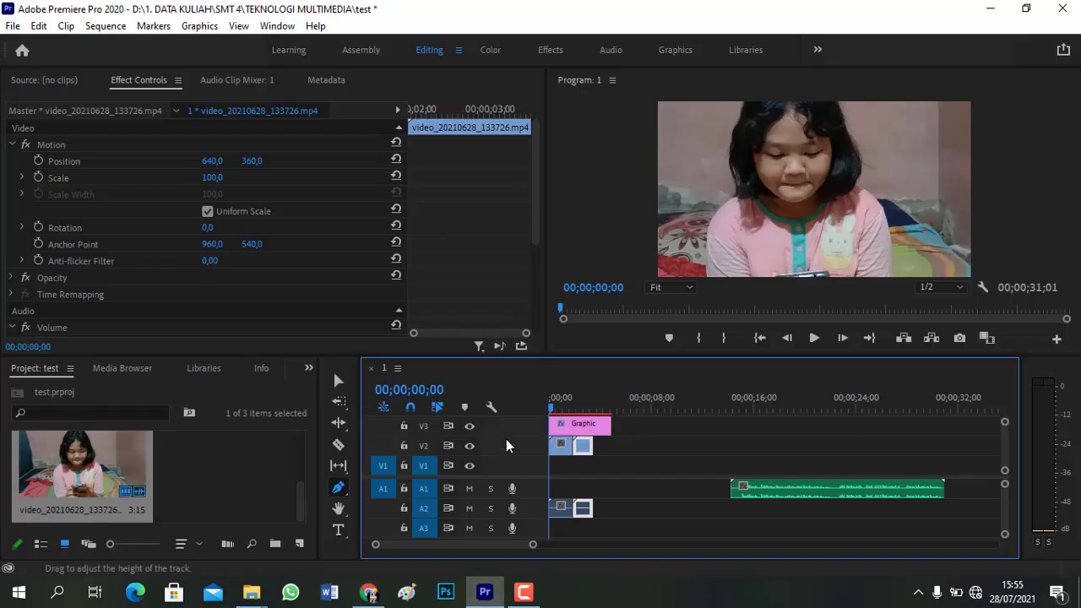
{"action": "left_click", "coordinate": [338, 509]}
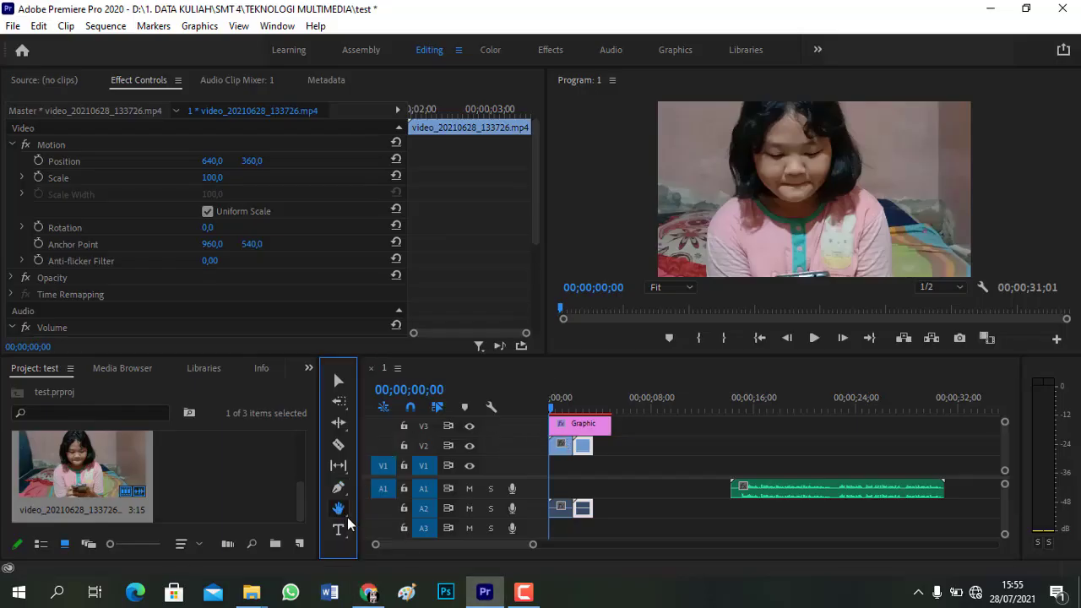
{"action": "left_click", "coordinate": [338, 509]}
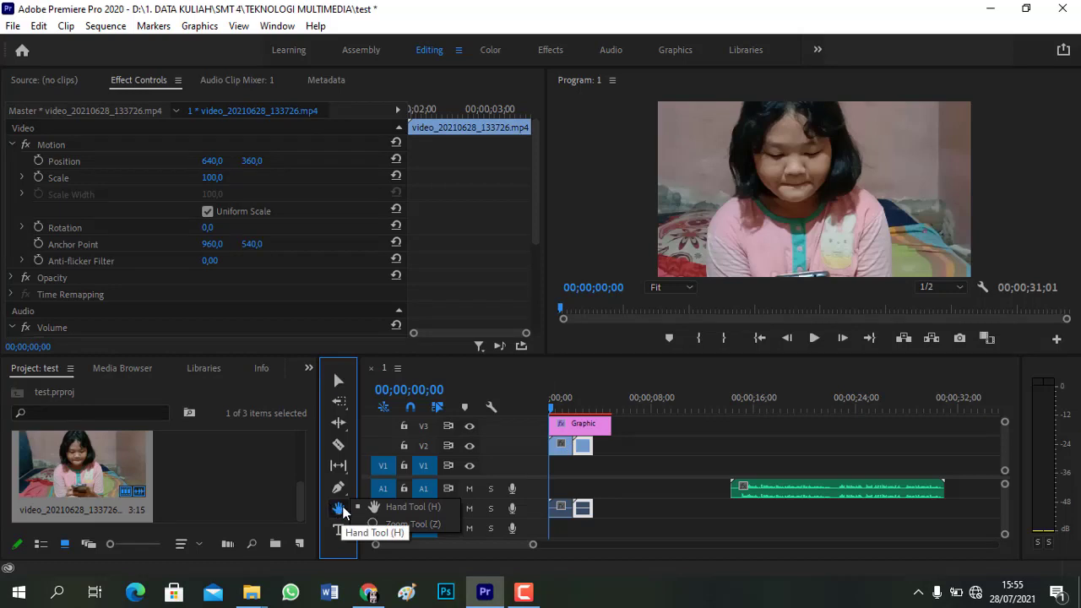
{"action": "left_click", "coordinate": [359, 509]}
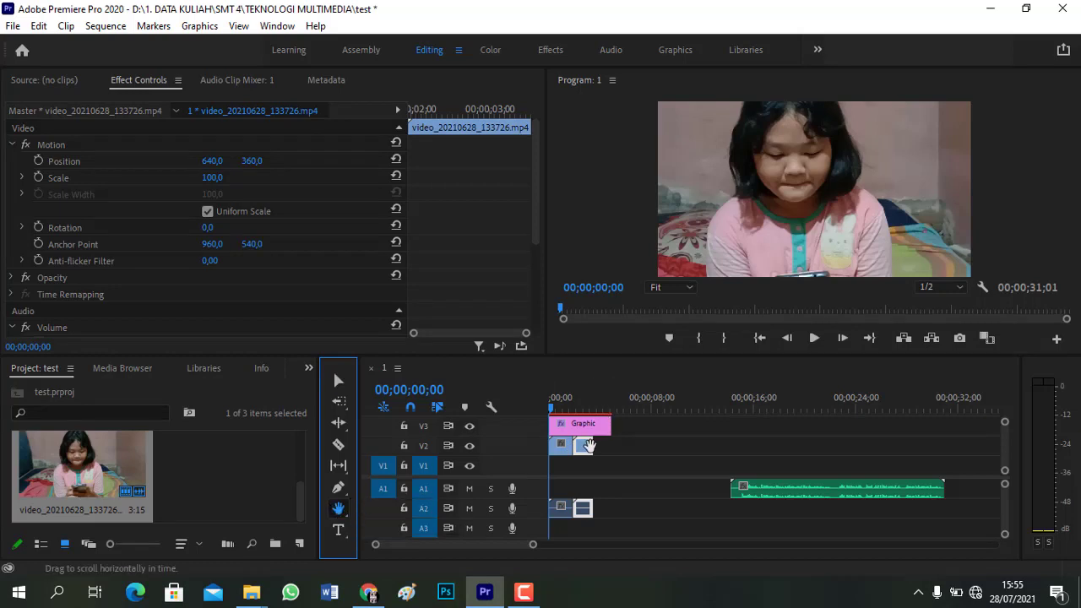
{"action": "left_click", "coordinate": [594, 447]}
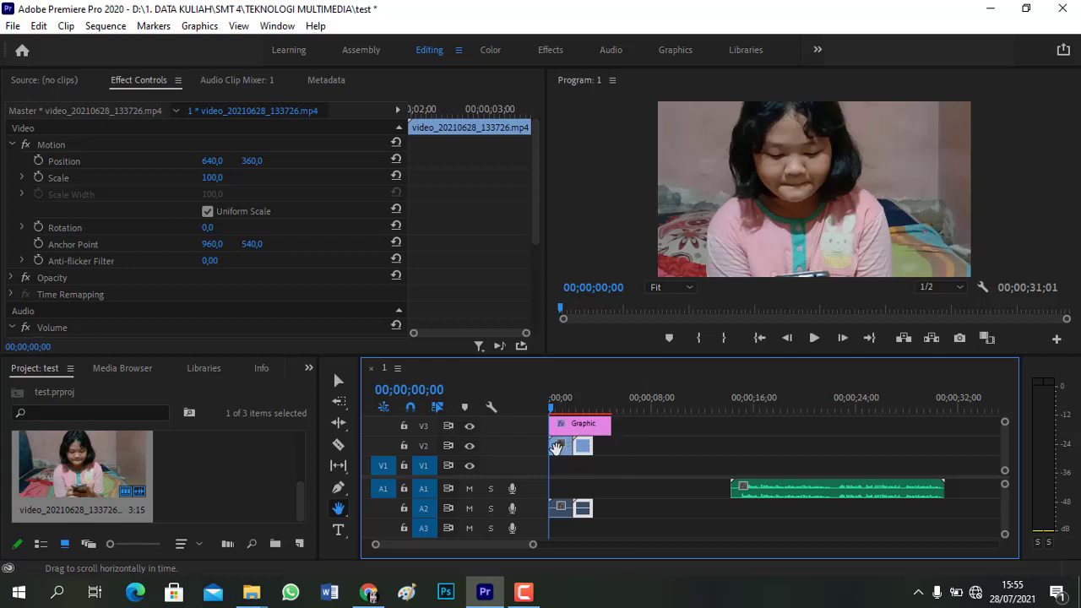
Move the second V2 piece to the end of the V3 graphic clip, then pan the timeline back and forth with the Hand Tool
{"action": "left_click", "coordinate": [340, 382]}
{"action": "left_click_drag", "start_coordinate": [584, 446], "coordinate": [633, 451]}
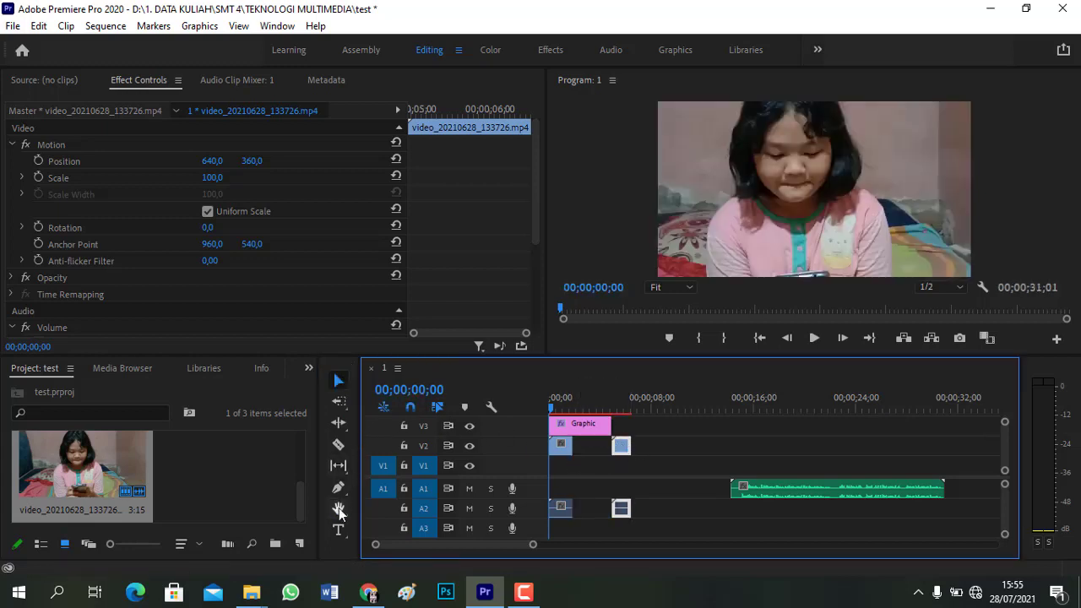
{"action": "left_click", "coordinate": [339, 508]}
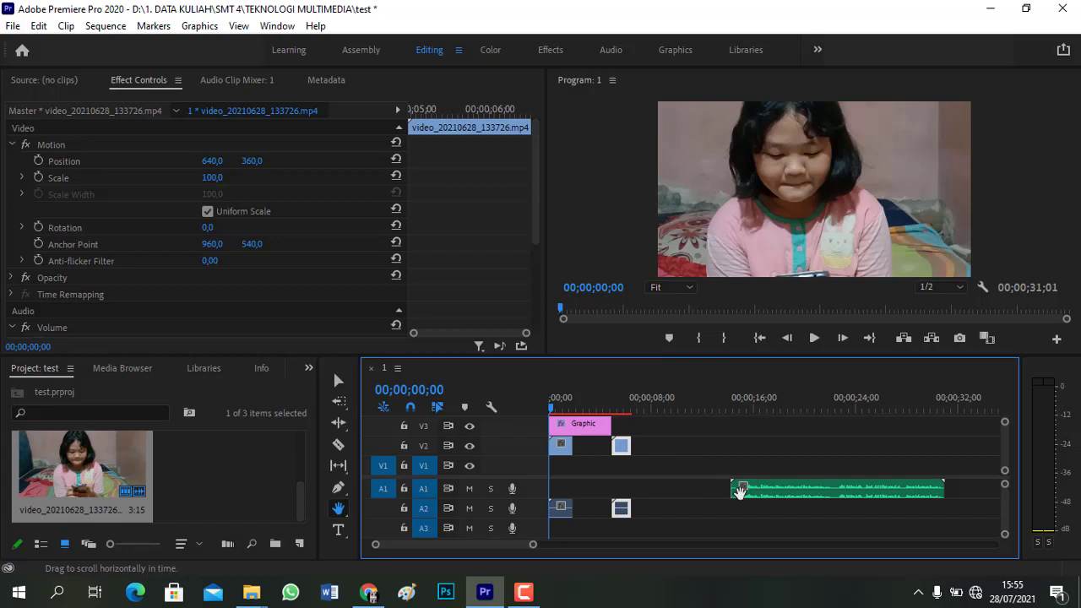
{"action": "mouse_move", "coordinate": [740, 491]}
{"action": "left_mouse_down"}
{"action": "mouse_move", "coordinate": [569, 501]}
{"action": "mouse_move", "coordinate": [717, 482]}
{"action": "mouse_move", "coordinate": [536, 495]}
{"action": "mouse_move", "coordinate": [721, 482]}
{"action": "left_mouse_up"}
{"action": "left_click_drag", "start_coordinate": [845, 451], "coordinate": [760, 464]}
{"action": "left_click_drag", "start_coordinate": [856, 457], "coordinate": [974, 457]}
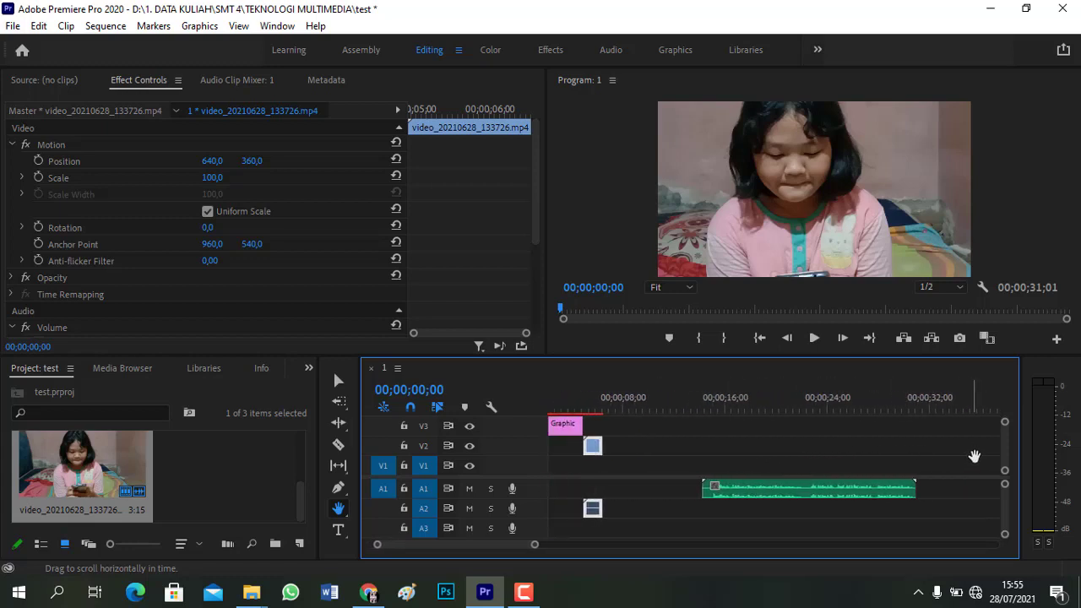
{"action": "left_click_drag", "start_coordinate": [757, 451], "coordinate": [833, 442]}
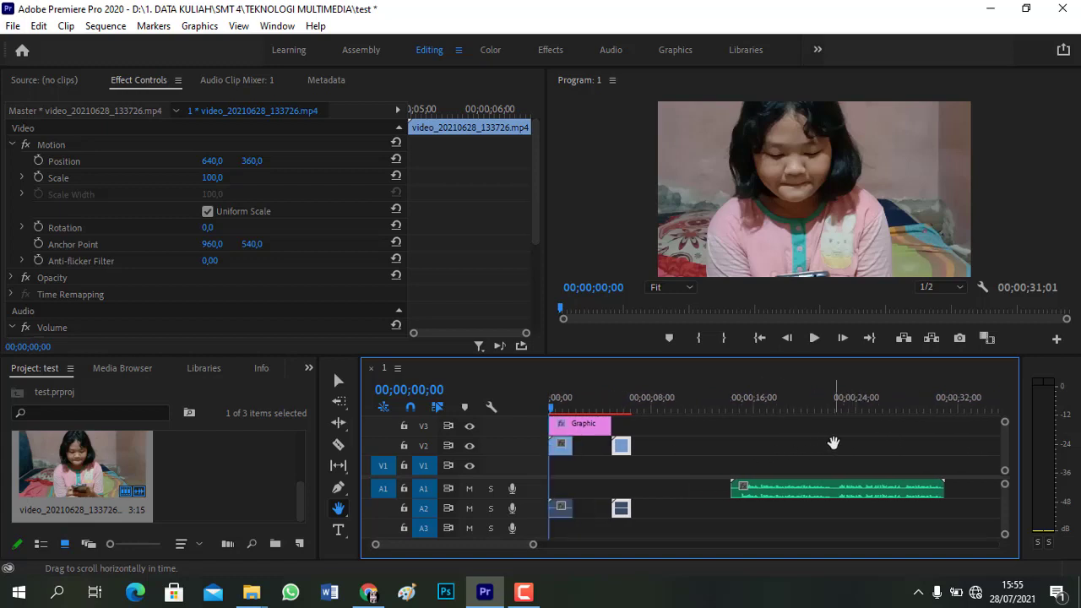
Magnify the timeline several levels around 00;00;08;00 with the Zoom Tool, then scroll back toward the start of the sequence
{"action": "left_click", "coordinate": [338, 509]}
{"action": "left_click", "coordinate": [390, 519]}
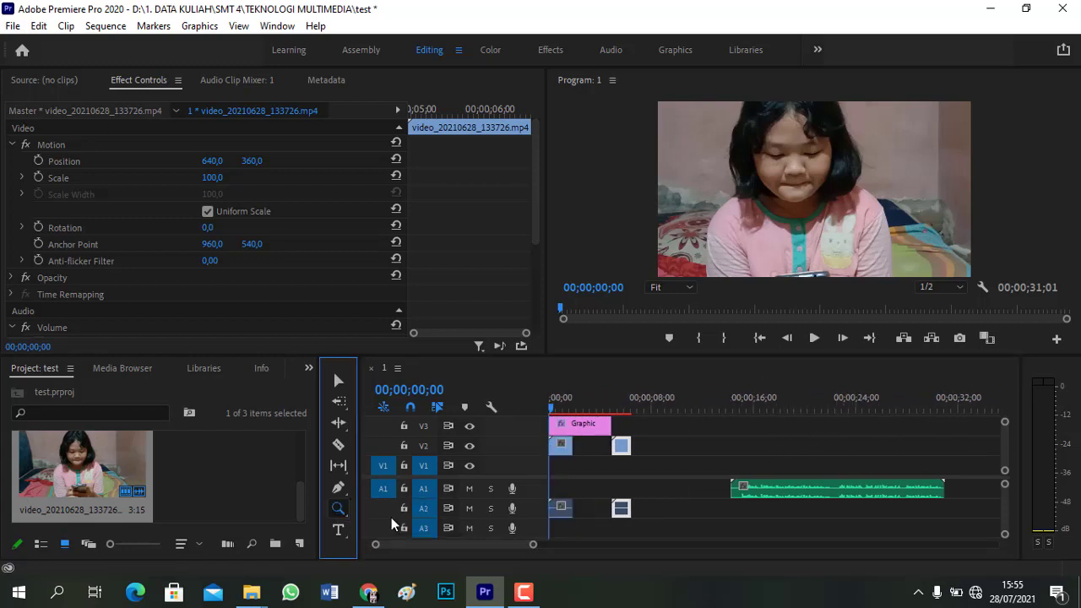
{"action": "left_click", "coordinate": [720, 454]}
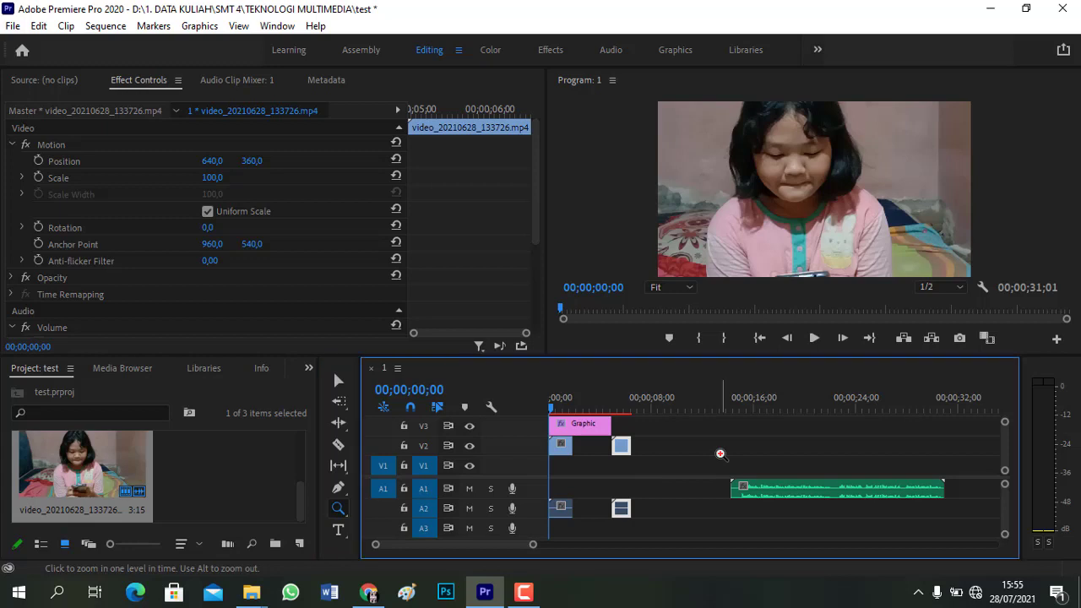
{"action": "left_click", "coordinate": [696, 448]}
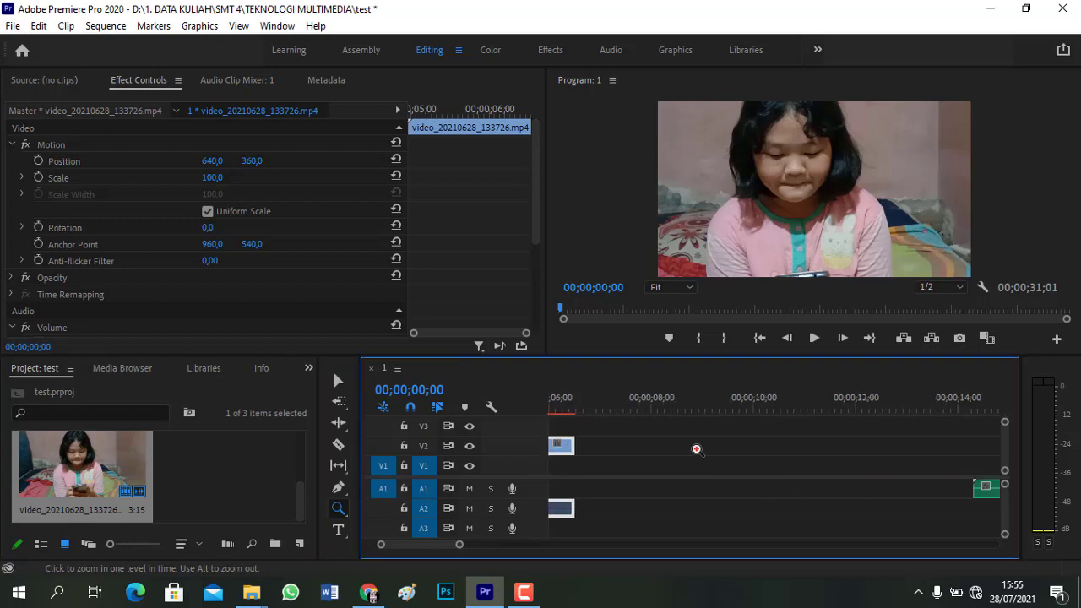
{"action": "left_click", "coordinate": [696, 449]}
{"action": "left_click", "coordinate": [596, 471]}
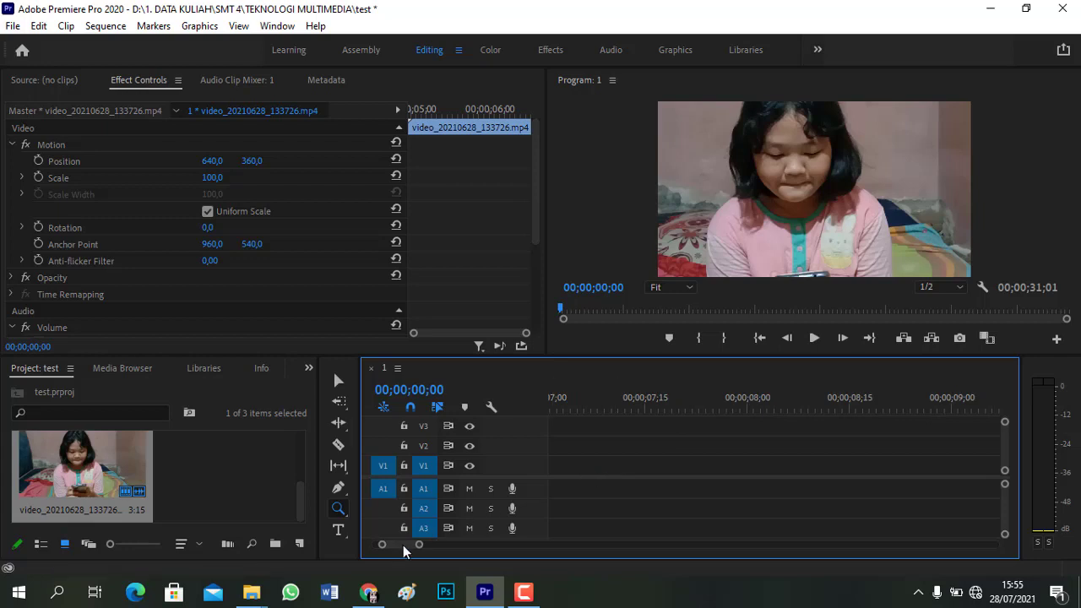
{"action": "left_click_drag", "start_coordinate": [403, 545], "coordinate": [384, 545]}
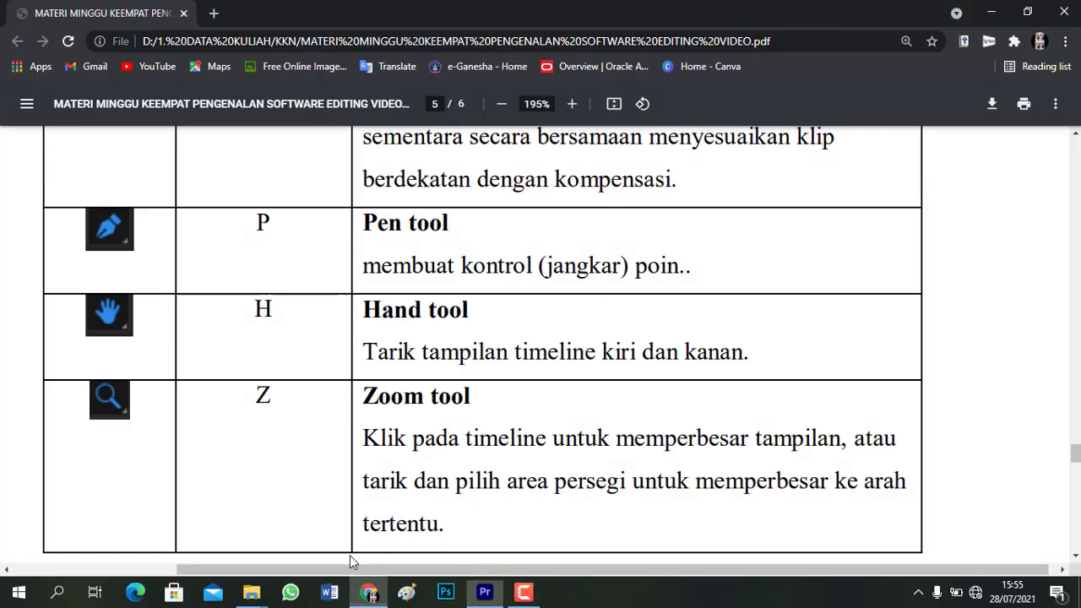
Go back to the lesson PDF and review the remaining tool entries through the Zoom tool and the reference page
{"action": "left_click", "coordinate": [368, 591]}
{"action": "scroll", "coordinate": [355, 425], "scroll_direction": "down", "scroll_amount": 5}
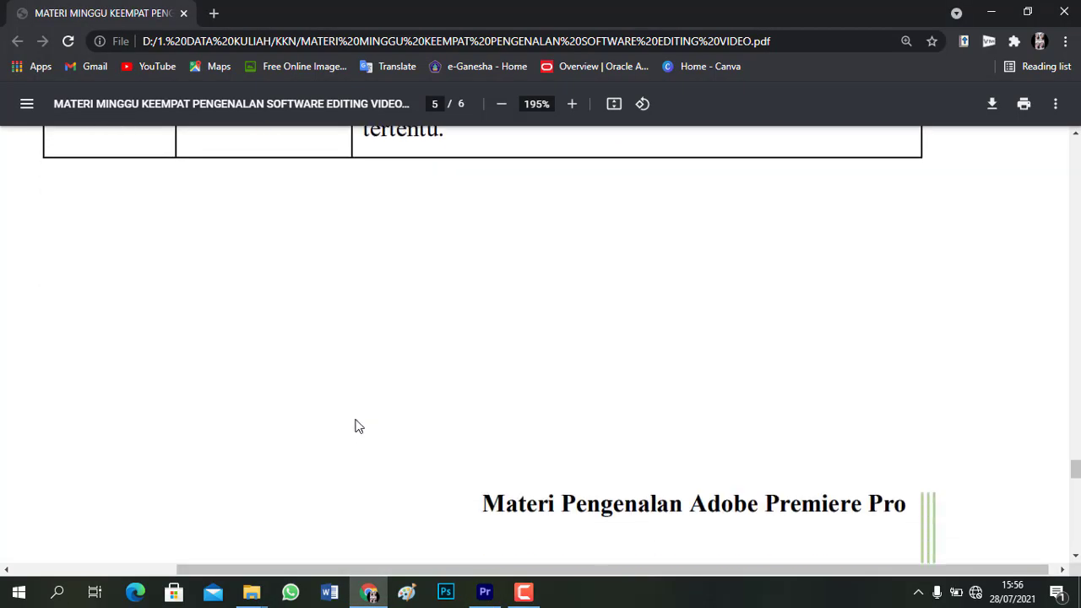
{"action": "scroll", "coordinate": [369, 415], "scroll_direction": "up", "scroll_amount": 7}
{"action": "scroll", "coordinate": [404, 423], "scroll_direction": "up", "scroll_amount": 3}
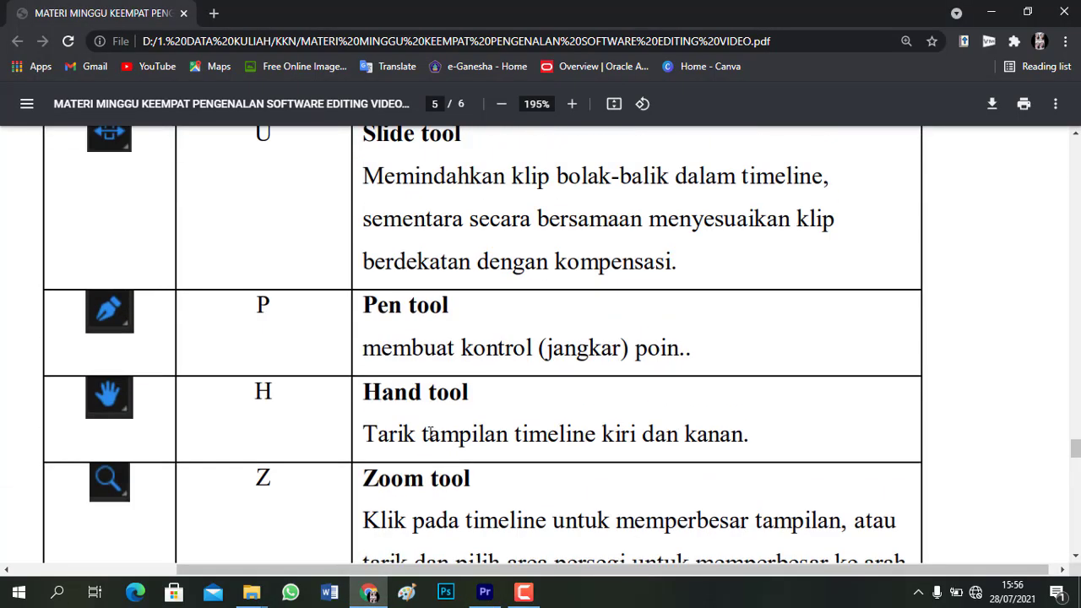
{"action": "scroll", "coordinate": [429, 430], "scroll_direction": "down", "scroll_amount": 8}
{"action": "scroll", "coordinate": [429, 433], "scroll_direction": "down", "scroll_amount": 4}
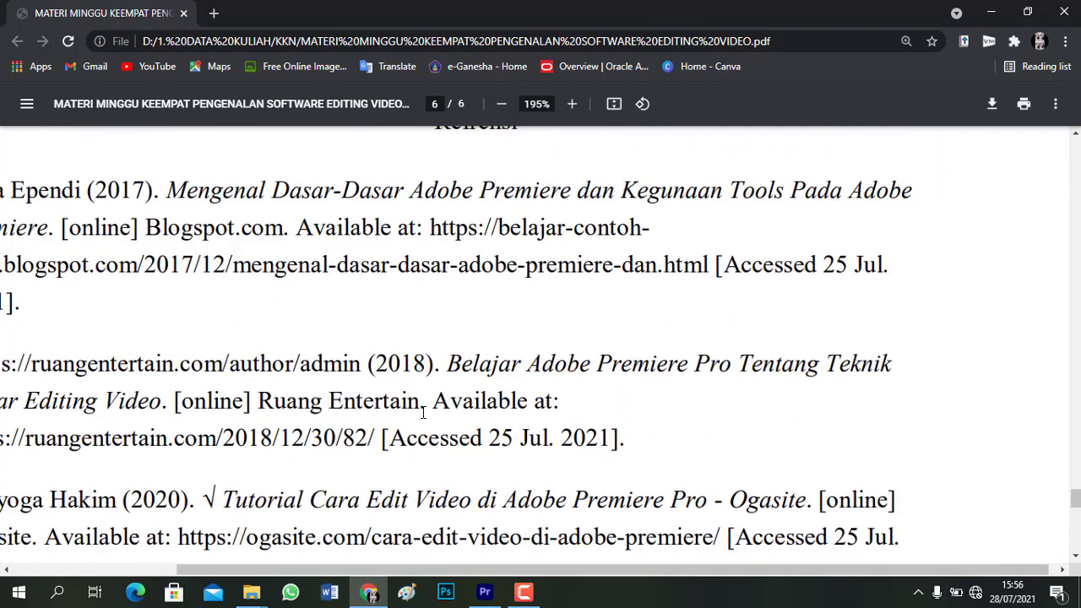
{"action": "scroll", "coordinate": [419, 404], "scroll_direction": "up", "scroll_amount": 10}
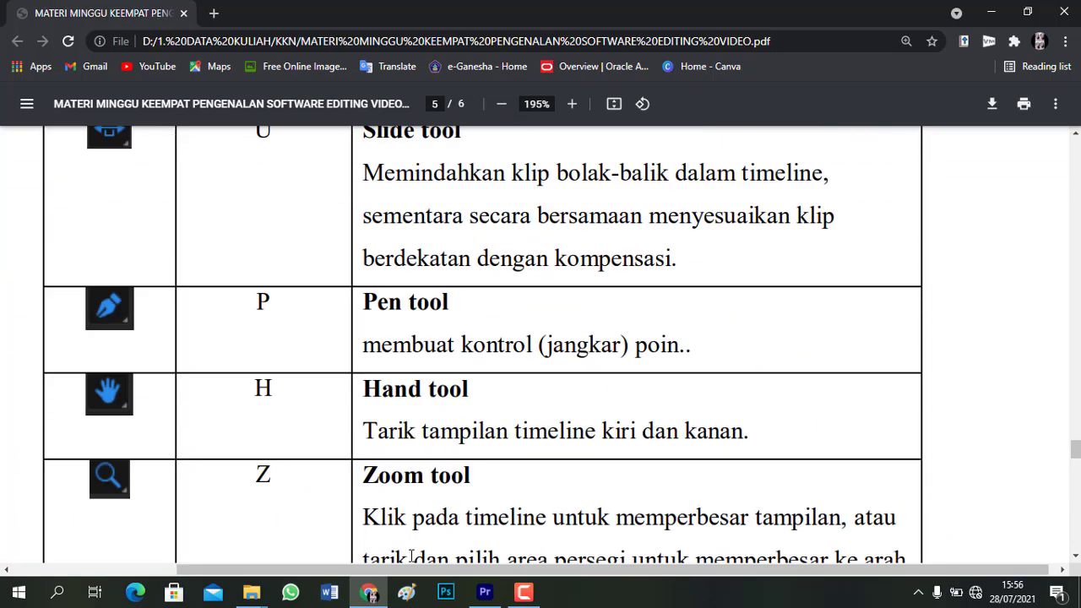
In Premiere Pro, add the horizontal text "testing" over the face in the Program monitor with the Type Tool, then shift it slightly right
{"action": "left_click", "coordinate": [485, 592]}
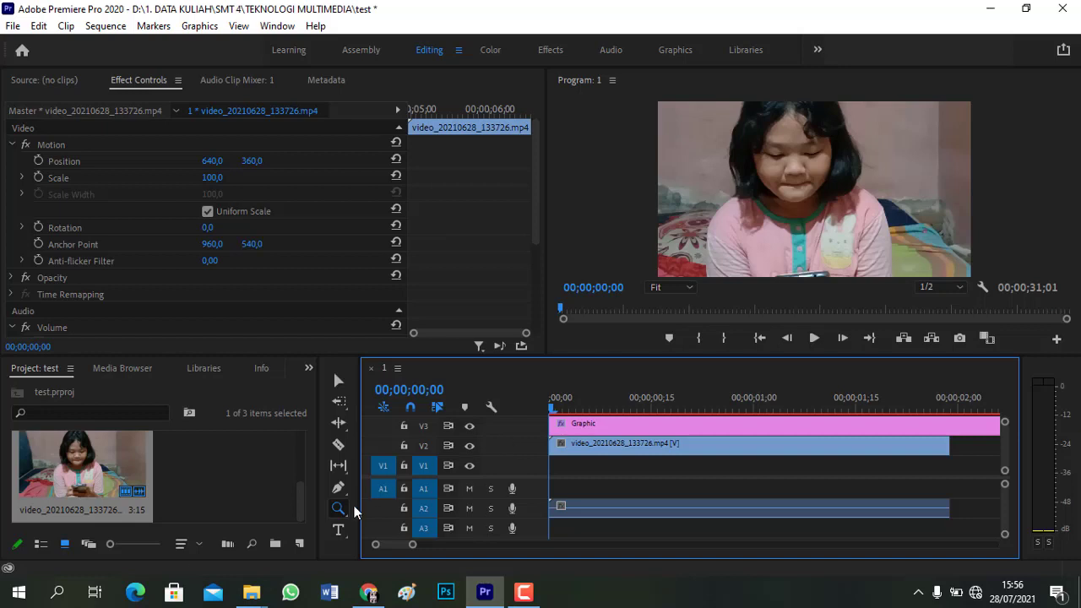
{"action": "left_click", "coordinate": [339, 529]}
{"action": "left_click", "coordinate": [349, 536]}
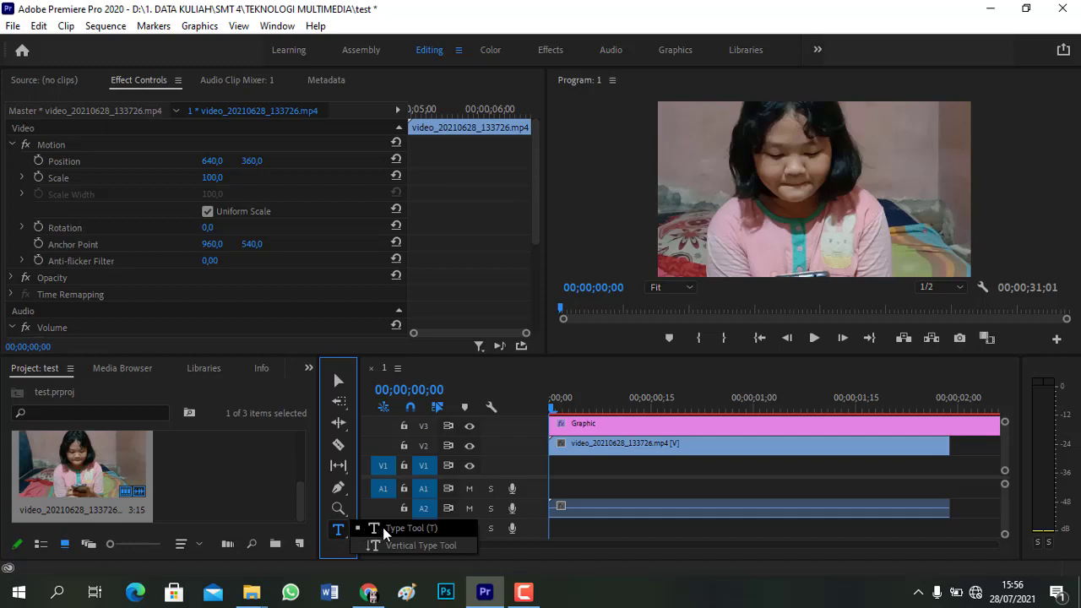
{"action": "left_click", "coordinate": [427, 545]}
{"action": "left_click", "coordinate": [343, 531]}
{"action": "left_click", "coordinate": [399, 528]}
{"action": "left_click", "coordinate": [763, 196]}
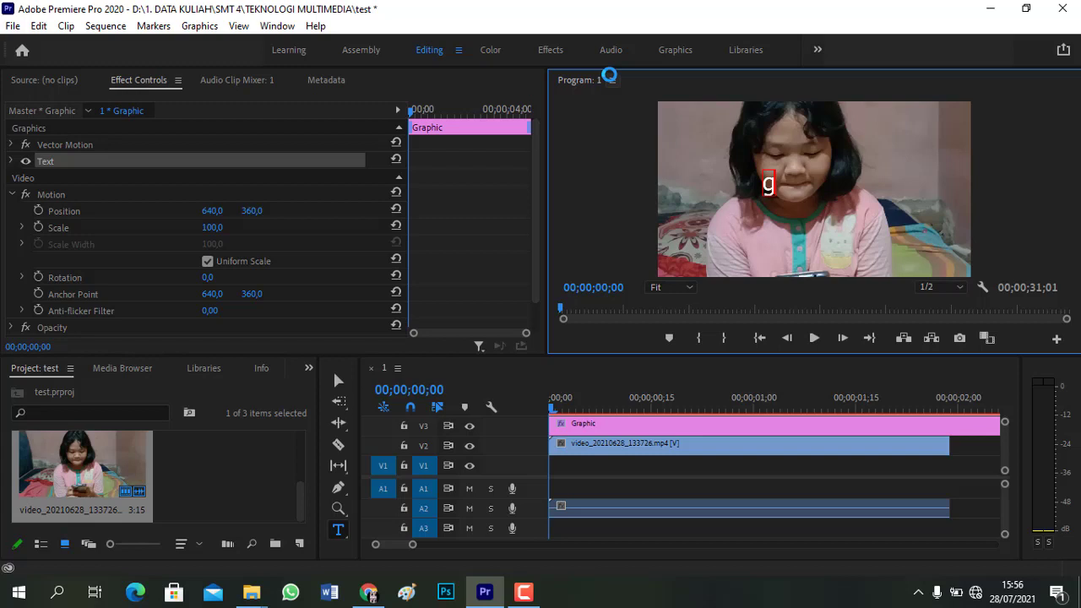
{"action": "key", "text": "BackSpace"}
{"action": "type", "text": "testing"}
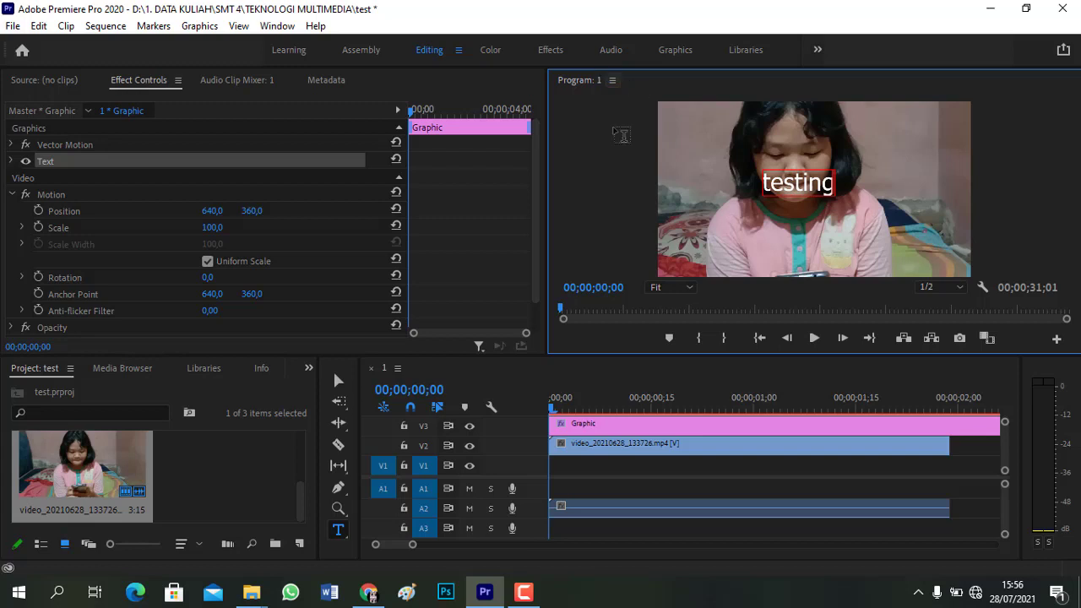
{"action": "left_click", "coordinate": [341, 373]}
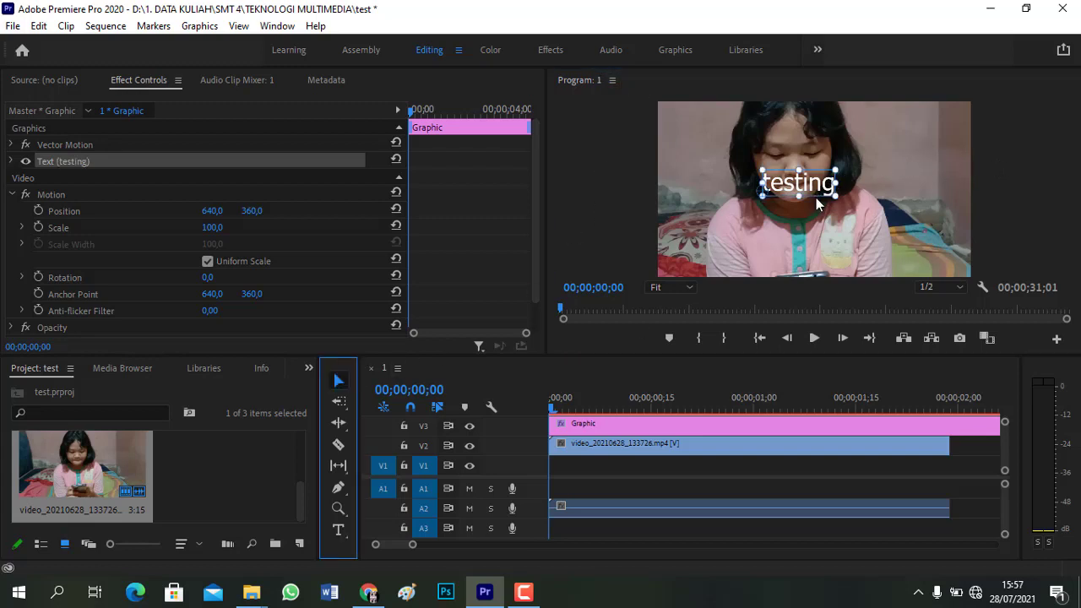
{"action": "left_click_drag", "start_coordinate": [816, 190], "coordinate": [829, 187]}
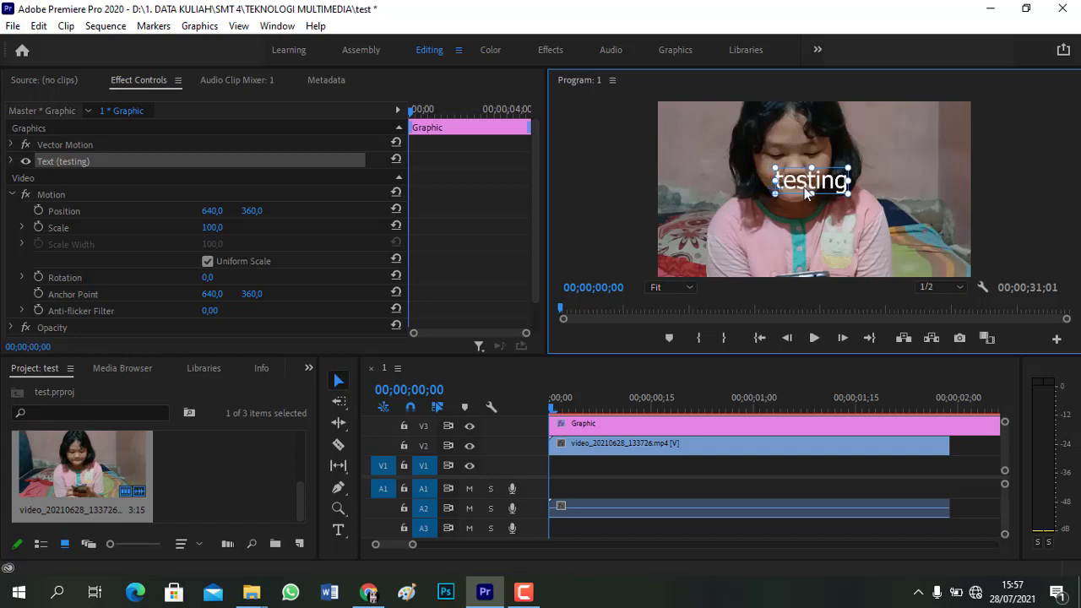
Expand the "testing" text's source properties, look through the font and style choices, and reduce the font size to 91
{"action": "left_click", "coordinate": [10, 161]}
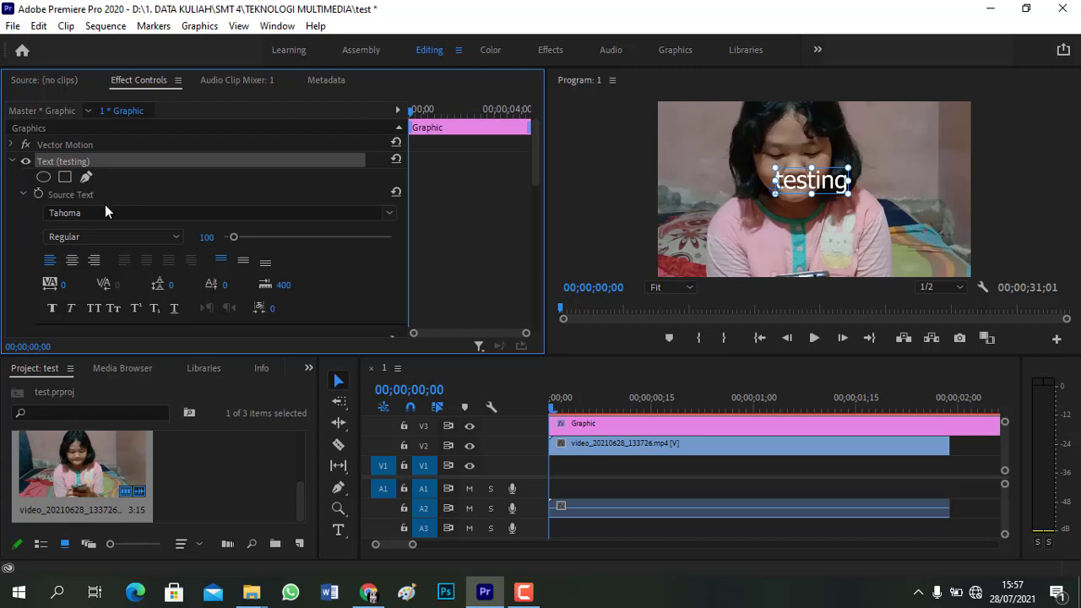
{"action": "left_click", "coordinate": [391, 213]}
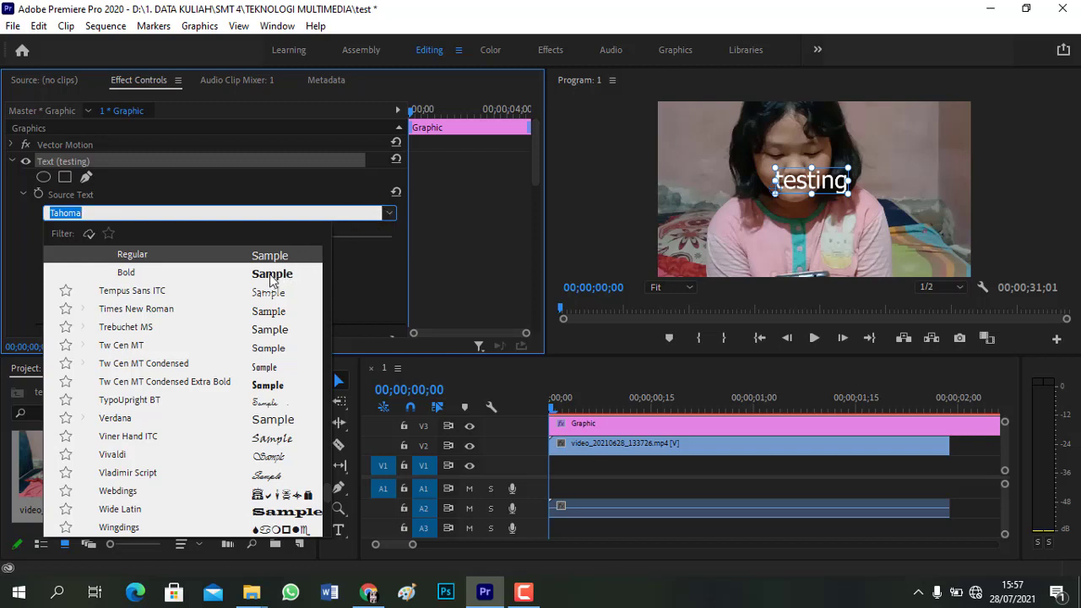
{"action": "left_click", "coordinate": [388, 217]}
{"action": "left_click", "coordinate": [173, 241]}
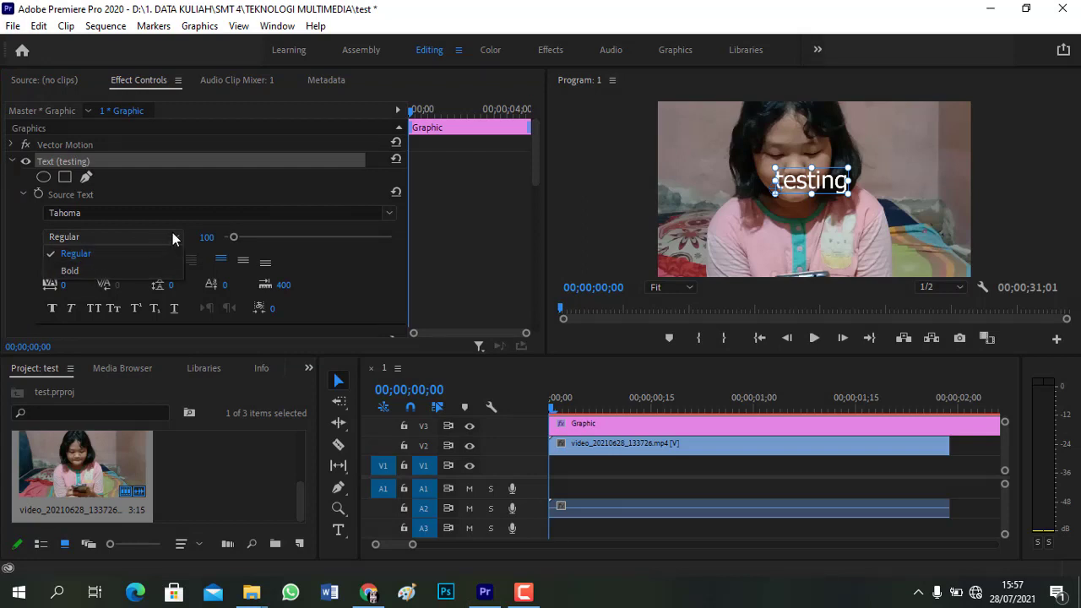
{"action": "left_click", "coordinate": [177, 239]}
{"action": "mouse_move", "coordinate": [234, 238]}
{"action": "left_mouse_down"}
{"action": "mouse_move", "coordinate": [250, 238]}
{"action": "mouse_move", "coordinate": [230, 236]}
{"action": "left_mouse_up"}
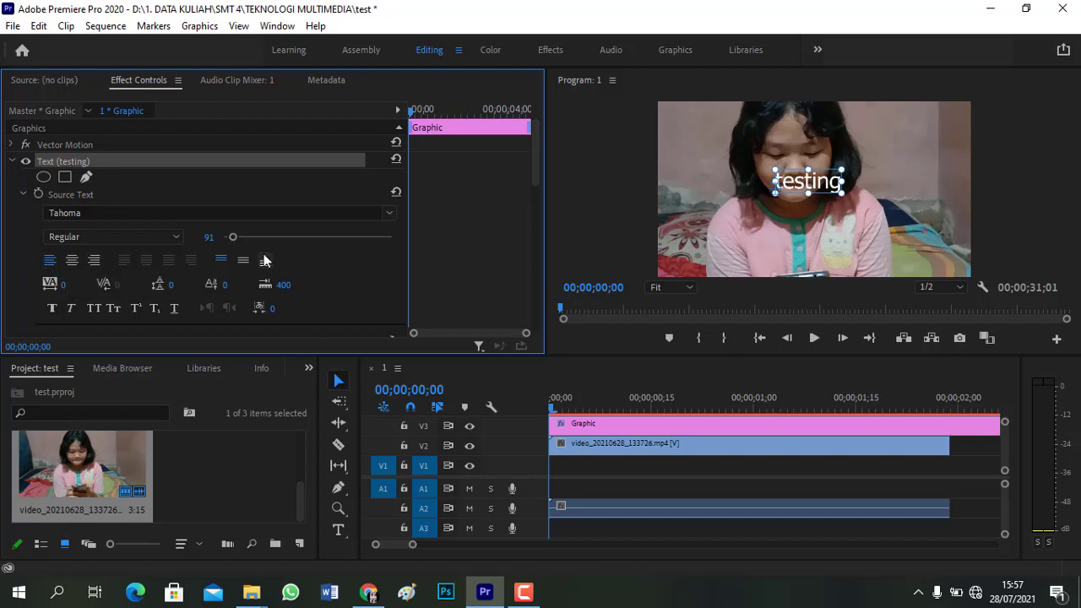
Change the text's fill colour to red, FF1414, in its appearance settings
{"action": "scroll", "coordinate": [260, 251], "scroll_direction": "down", "scroll_amount": 1}
{"action": "scroll", "coordinate": [260, 251], "scroll_direction": "down", "scroll_amount": 6}
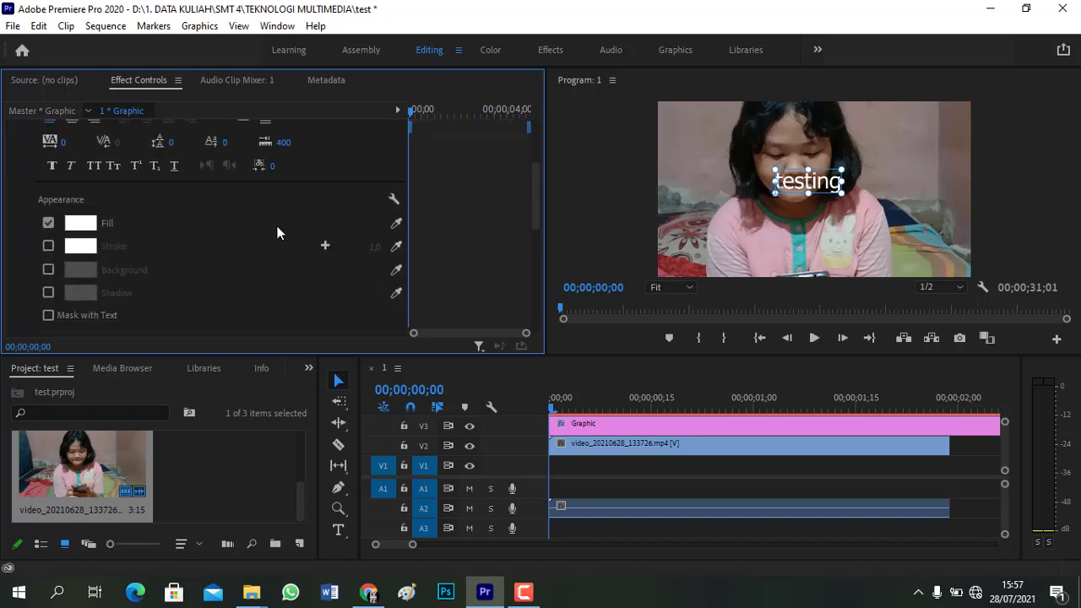
{"action": "scroll", "coordinate": [274, 213], "scroll_direction": "down", "scroll_amount": 5}
{"action": "scroll", "coordinate": [274, 211], "scroll_direction": "up", "scroll_amount": 4}
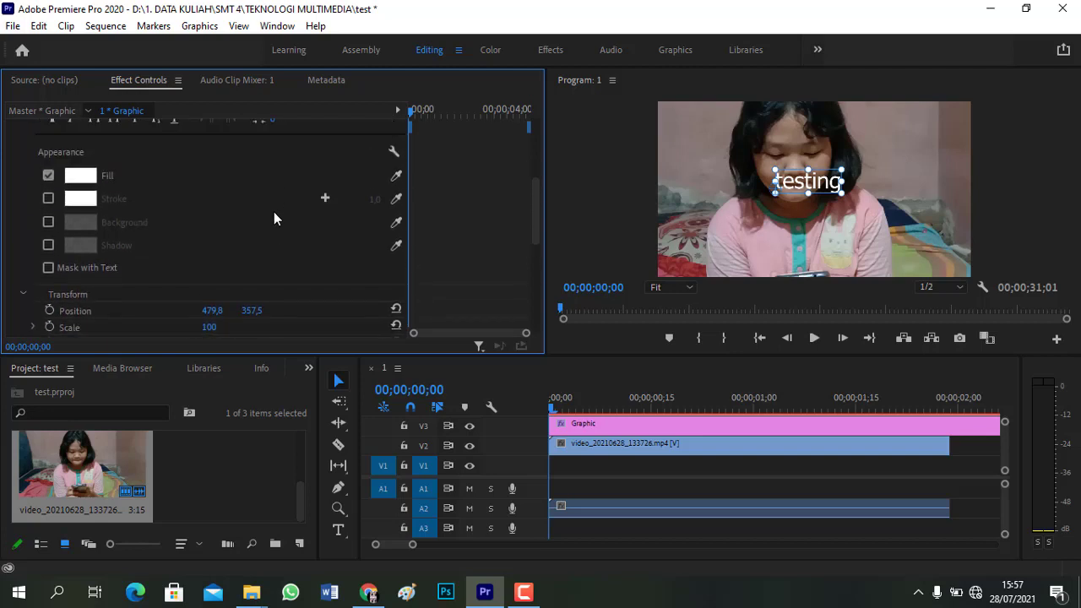
{"action": "left_click", "coordinate": [86, 176]}
{"action": "mouse_move", "coordinate": [290, 265]}
{"action": "left_mouse_down"}
{"action": "mouse_move", "coordinate": [270, 282]}
{"action": "mouse_move", "coordinate": [342, 380]}
{"action": "mouse_move", "coordinate": [342, 405]}
{"action": "left_mouse_up"}
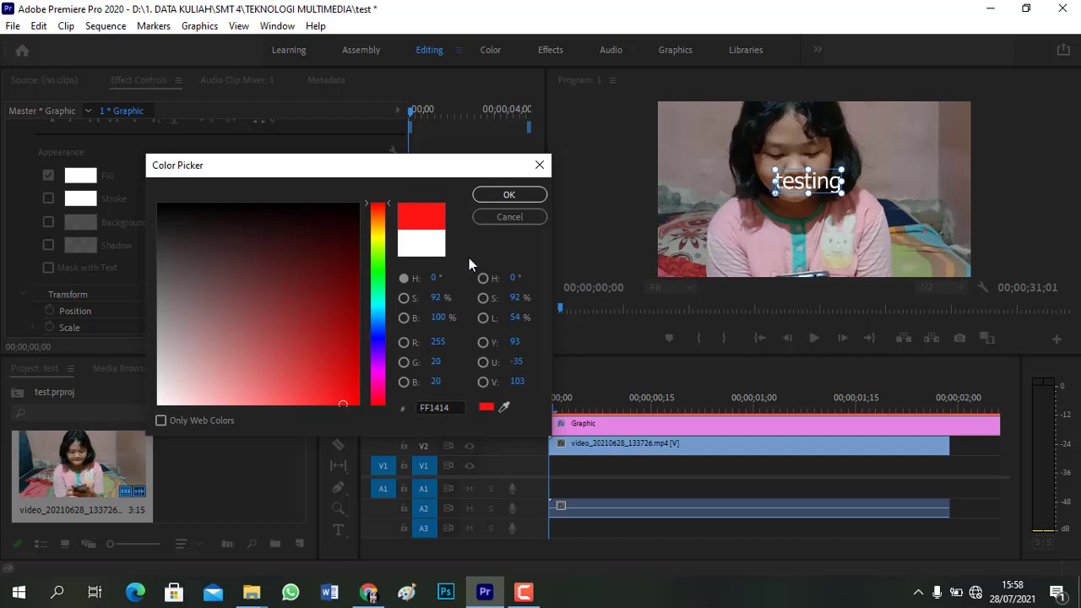
{"action": "left_click", "coordinate": [507, 195]}
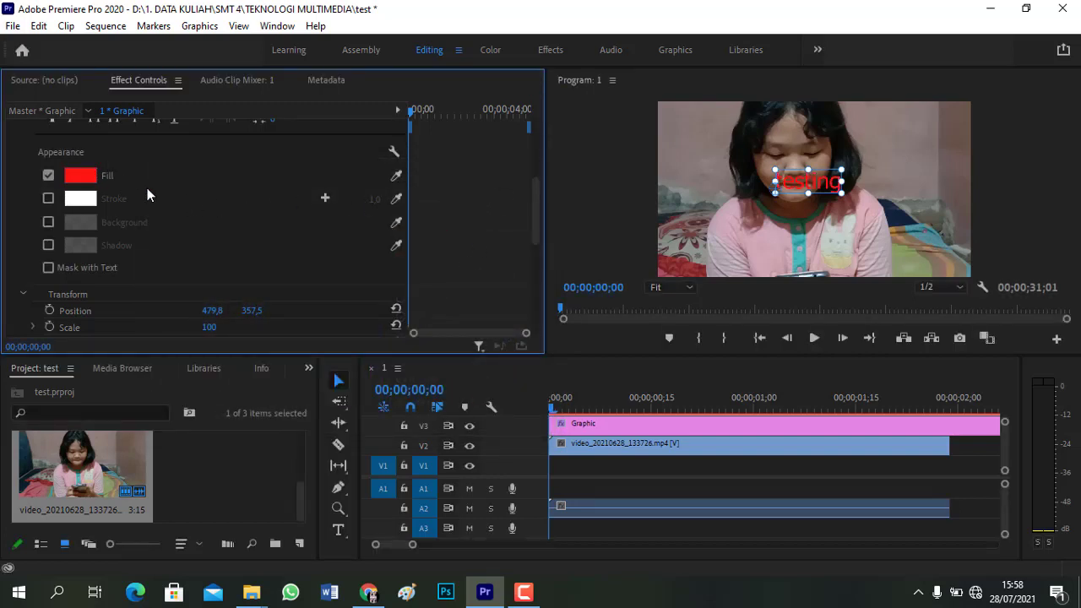
{"action": "scroll", "coordinate": [63, 245], "scroll_direction": "up", "scroll_amount": 2}
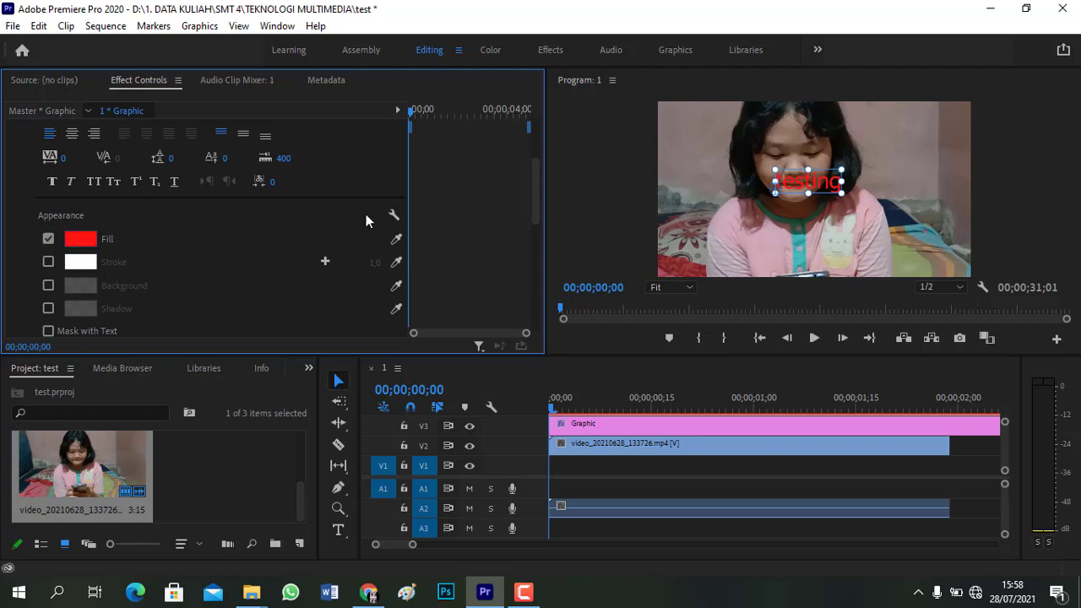
{"action": "scroll", "coordinate": [326, 210], "scroll_direction": "up", "scroll_amount": 4}
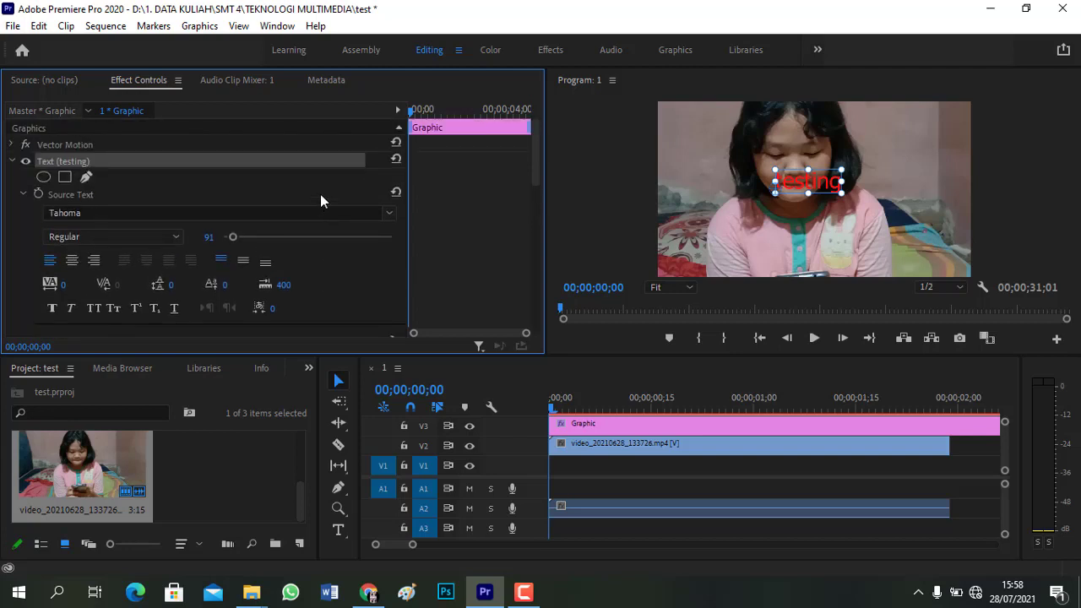
Add vertical text "testing" with the Vertical Type Tool and move it up beside the wall at the frame's right side
{"action": "left_click", "coordinate": [336, 535]}
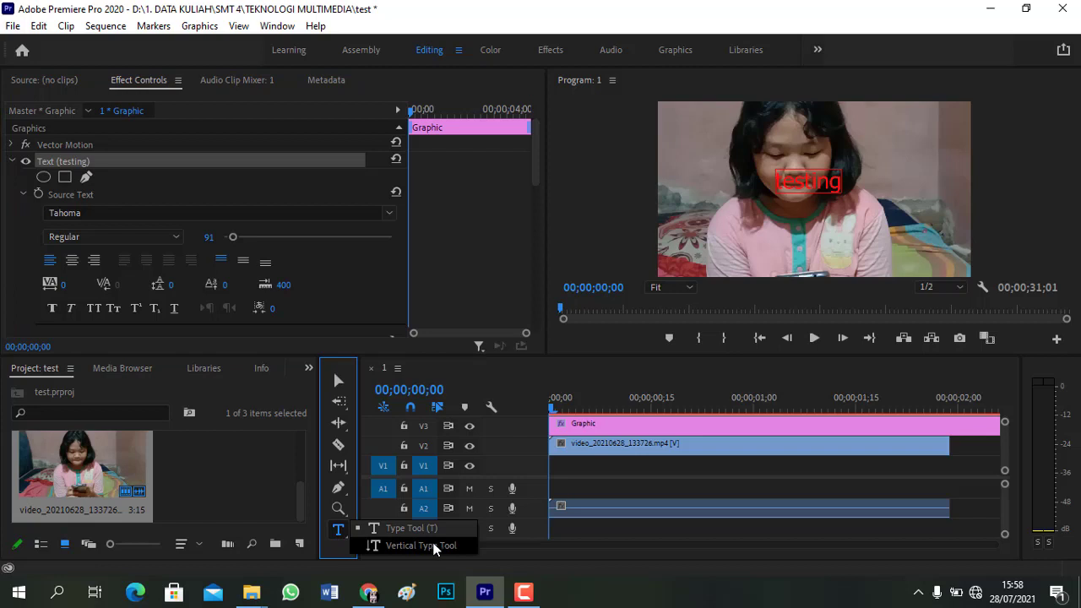
{"action": "left_click", "coordinate": [434, 547]}
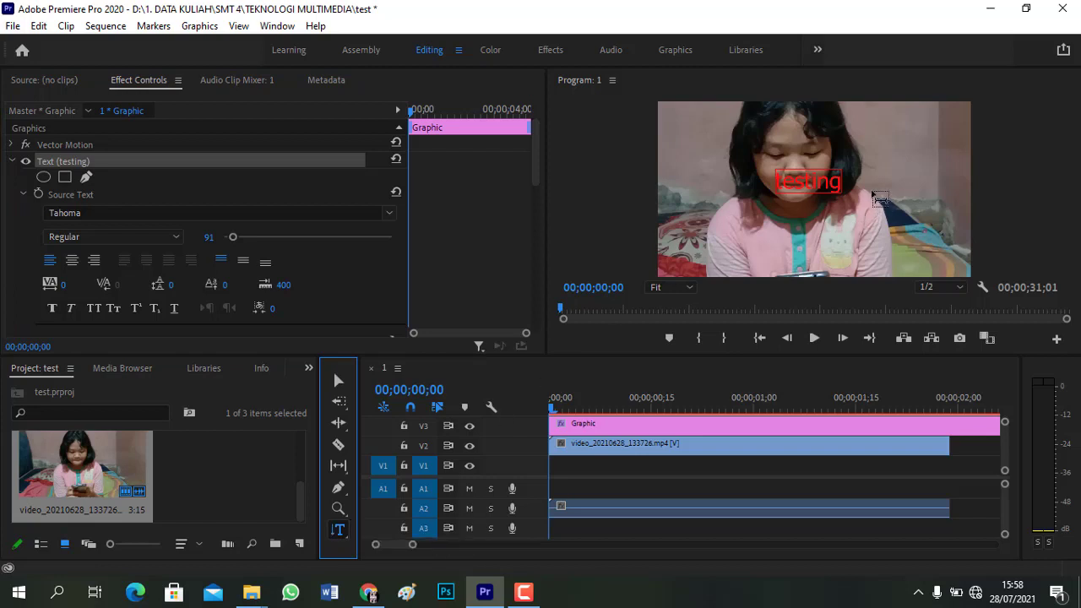
{"action": "left_click", "coordinate": [874, 195]}
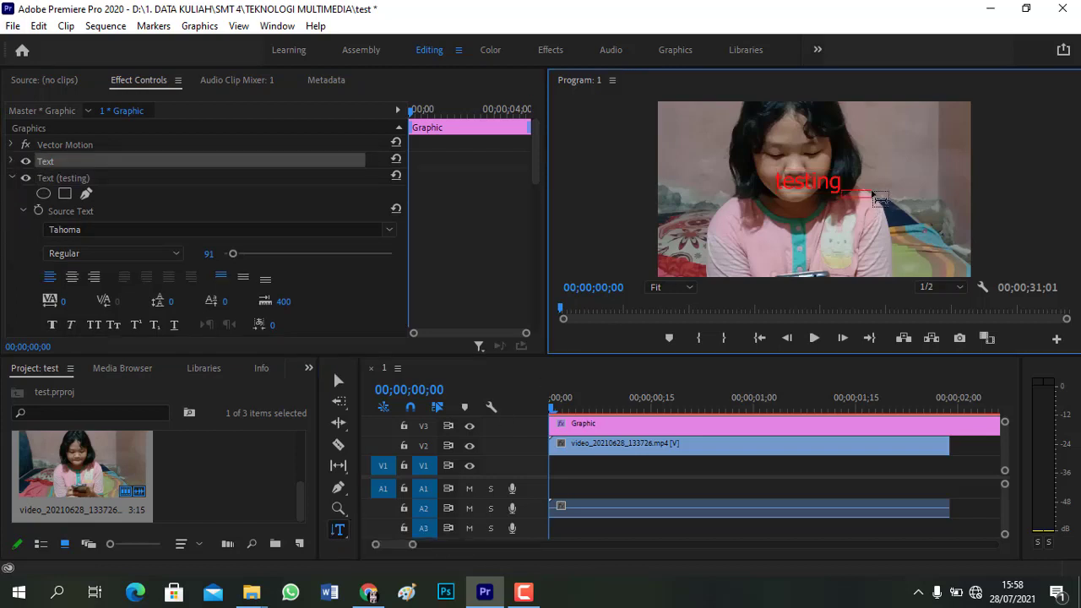
{"action": "type", "text": "test"}
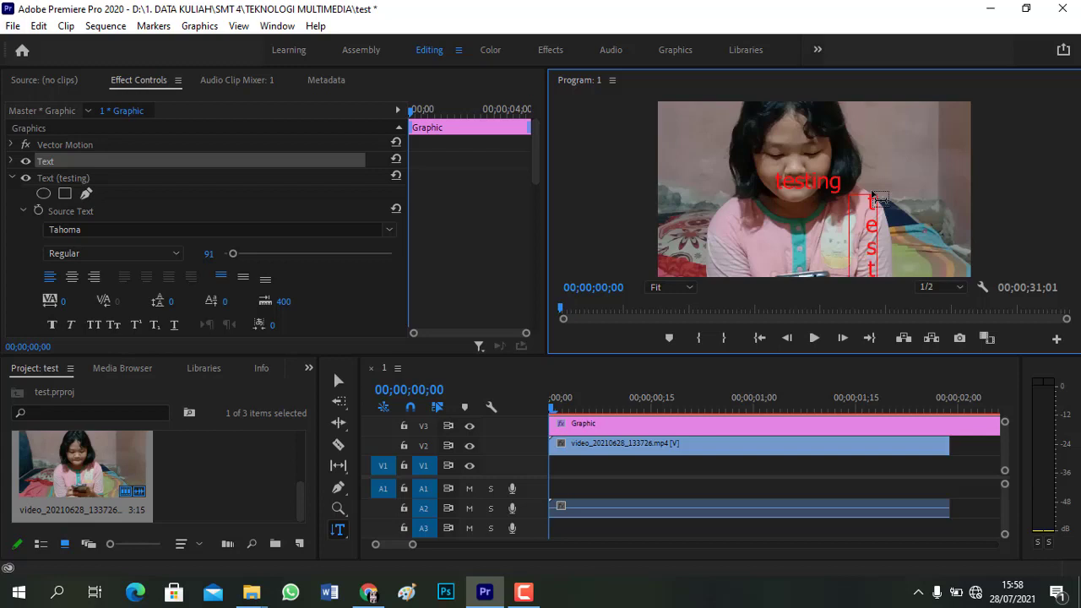
{"action": "key", "text": "Escape"}
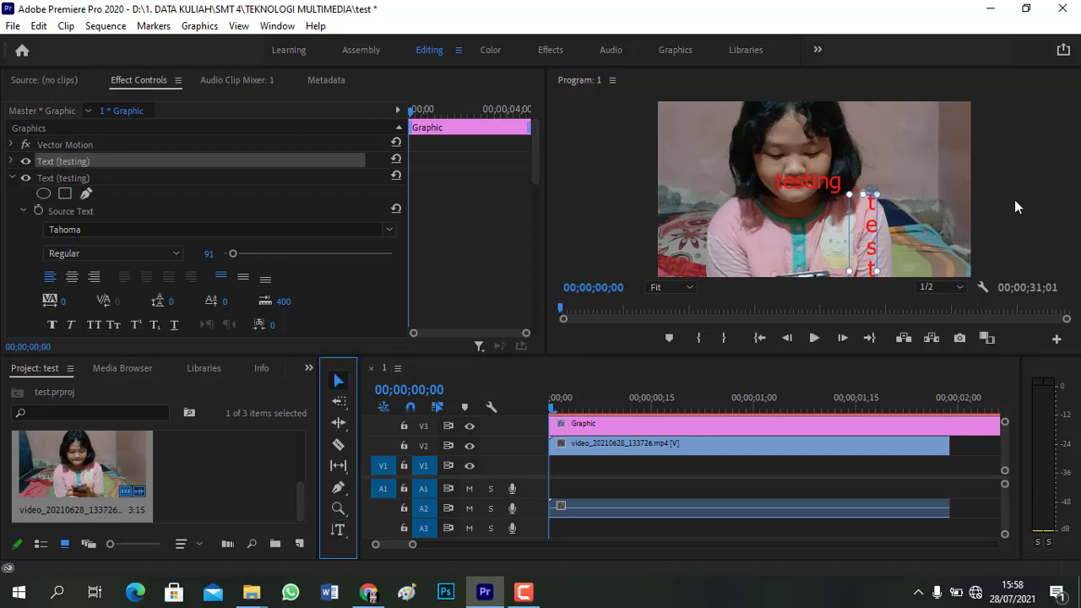
{"action": "left_click_drag", "start_coordinate": [872, 230], "coordinate": [917, 148]}
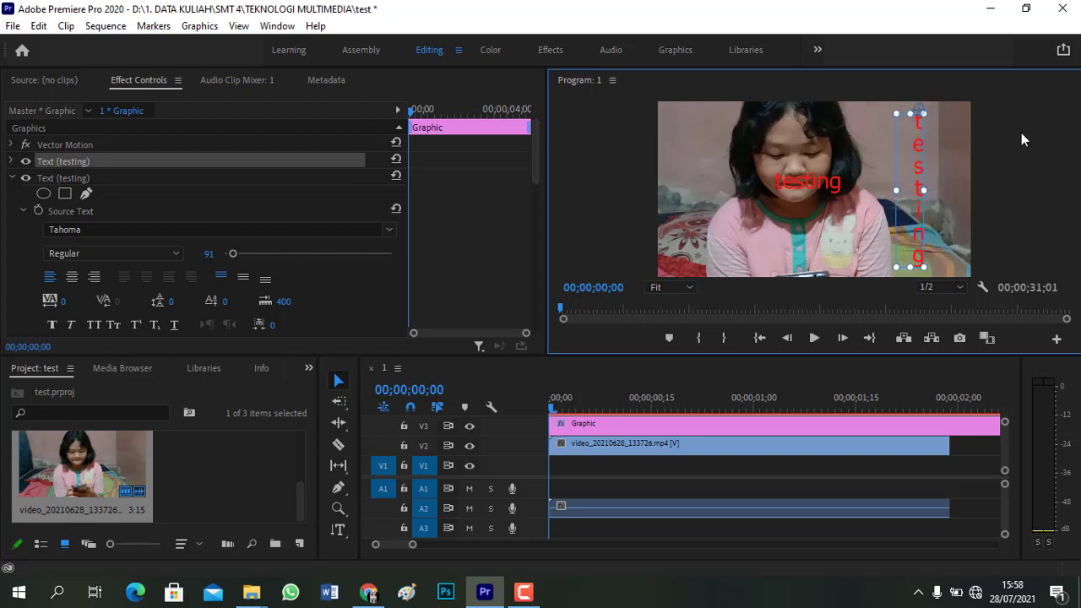
{"action": "left_click", "coordinate": [343, 536]}
{"action": "left_click", "coordinate": [377, 545]}
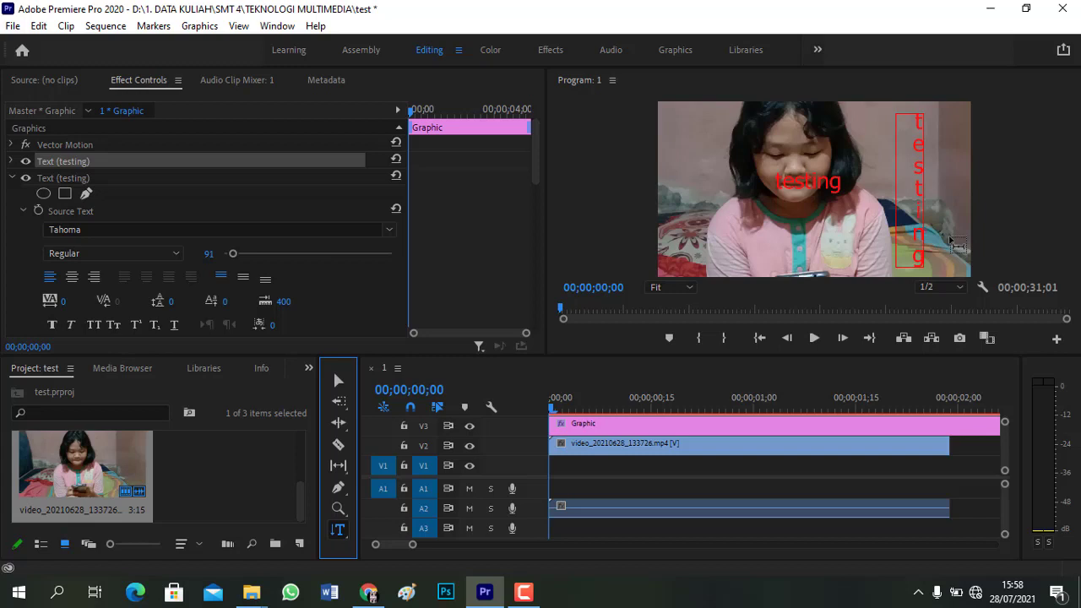
{"action": "key", "text": "ctrl+s"}
Move the horizontal text up beside the top of the vertical text, then shift the vertical text further right with the Selection Tool
{"action": "left_click", "coordinate": [336, 381]}
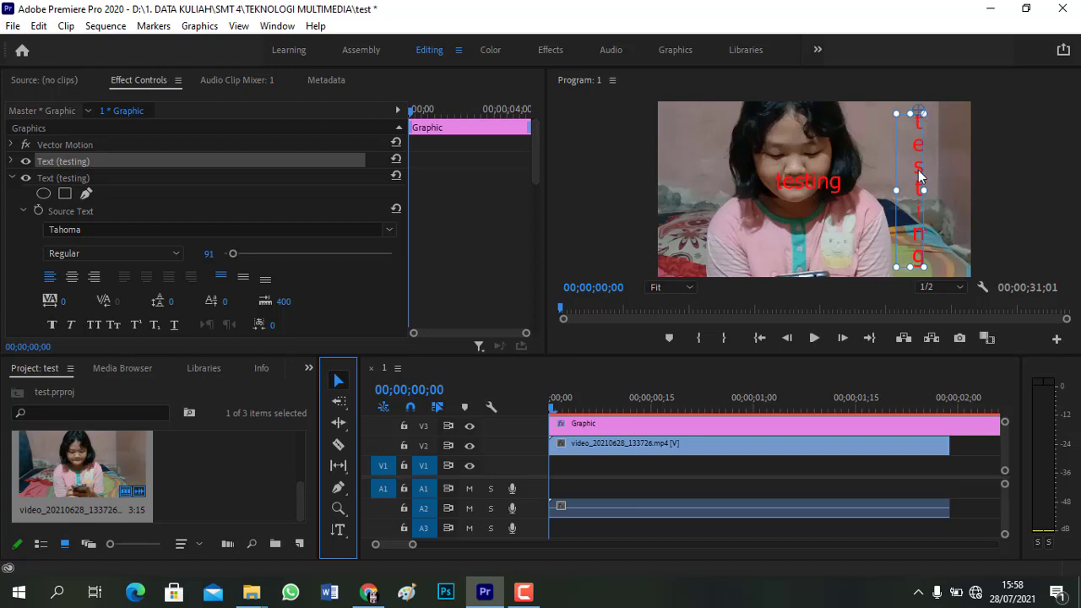
{"action": "left_click_drag", "start_coordinate": [817, 187], "coordinate": [881, 129]}
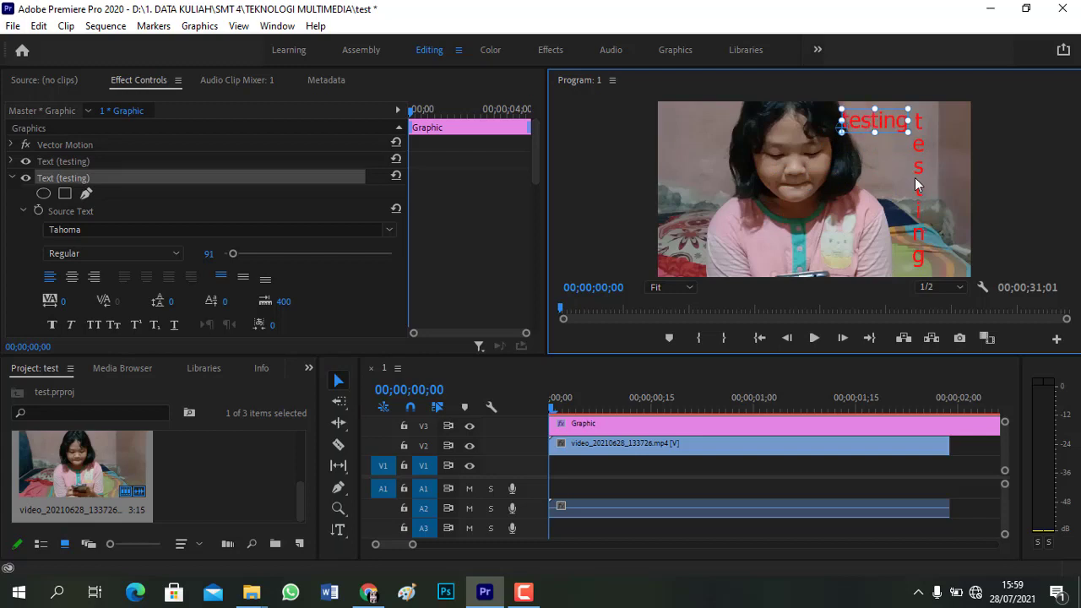
{"action": "left_click_drag", "start_coordinate": [915, 178], "coordinate": [933, 178]}
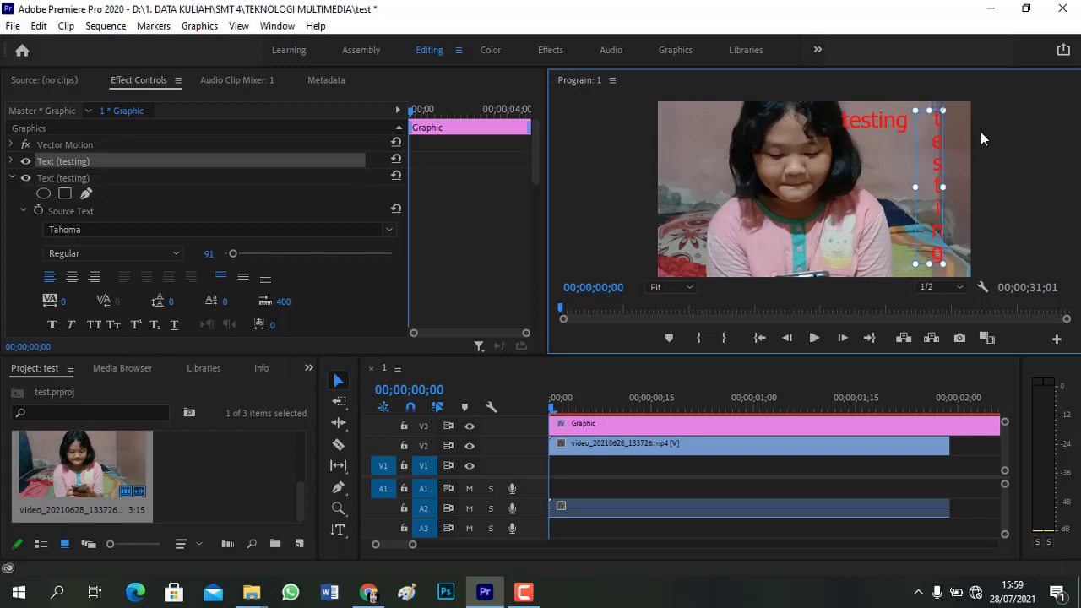
{"action": "left_click", "coordinate": [1024, 117]}
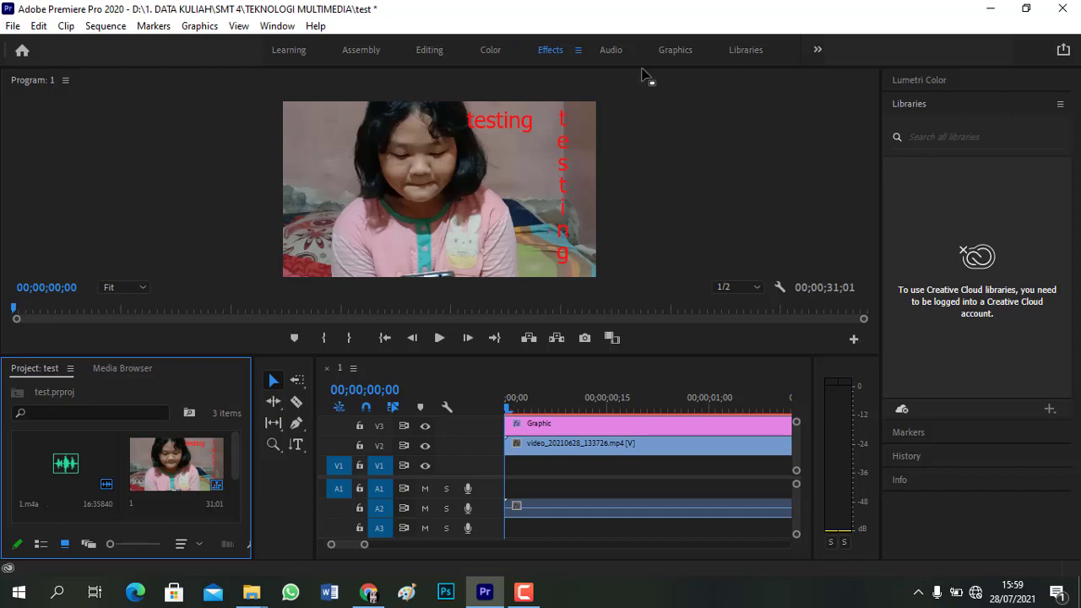
Check the Effects workspace's layout options, switch to the Editing workspace, and return to the Effects workspace
{"action": "left_click", "coordinate": [580, 50]}
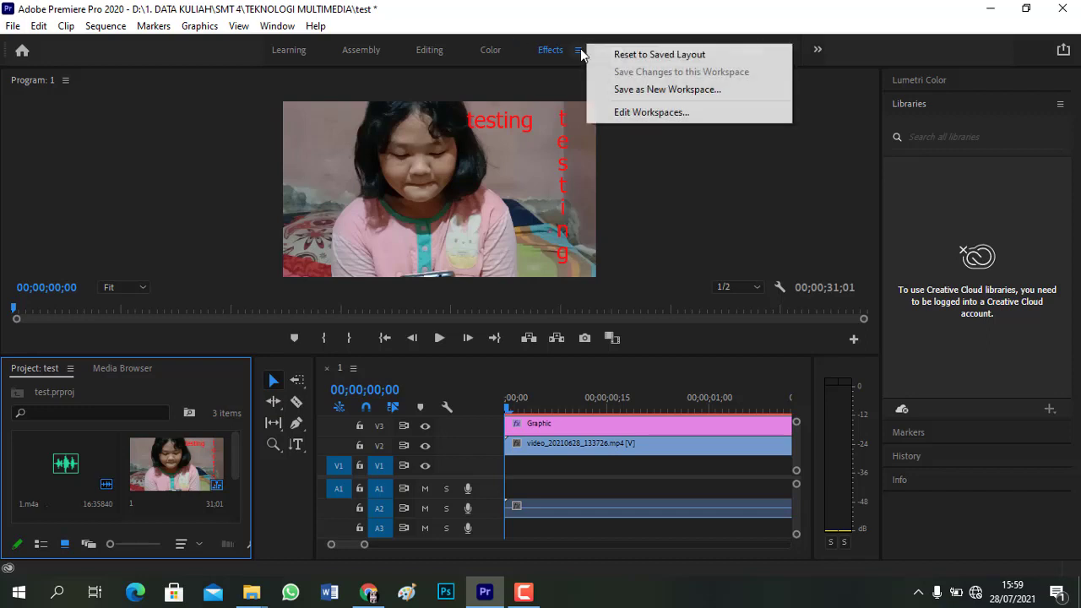
{"action": "left_click", "coordinate": [818, 179]}
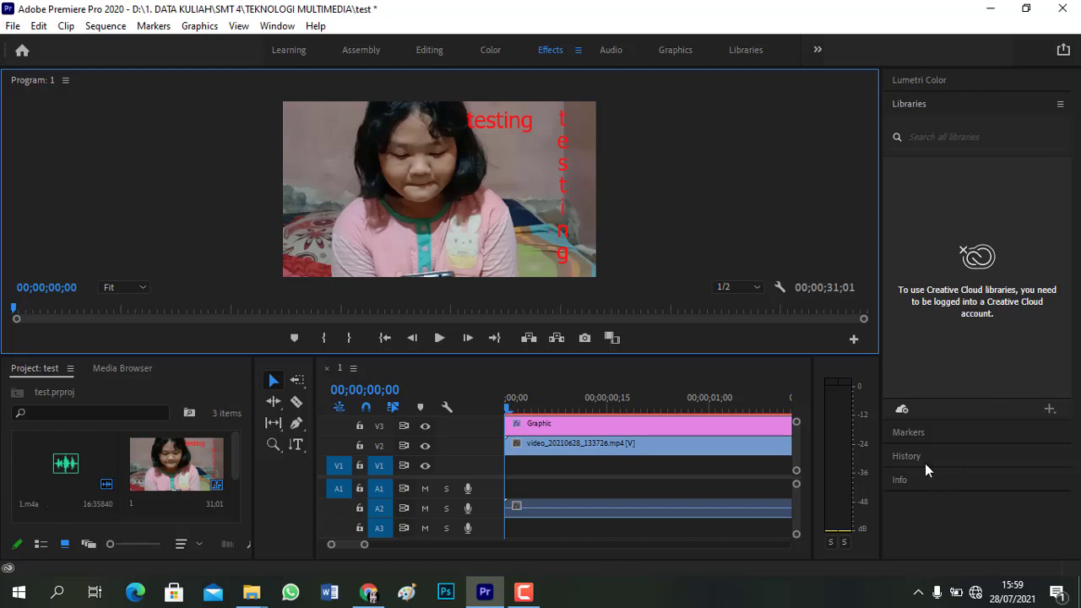
{"action": "left_click", "coordinate": [435, 50]}
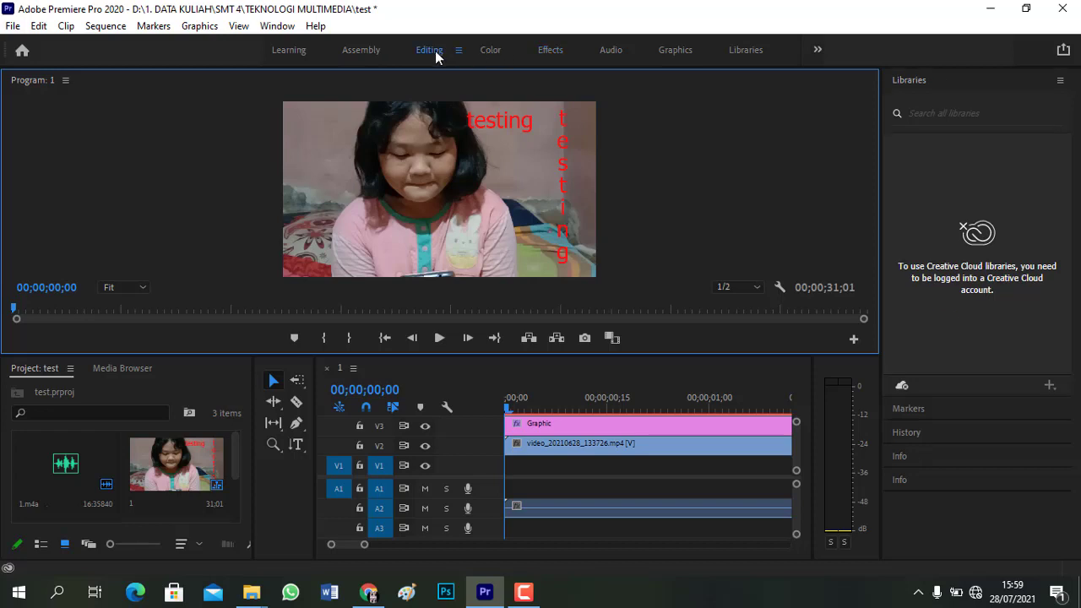
{"action": "left_click", "coordinate": [551, 50]}
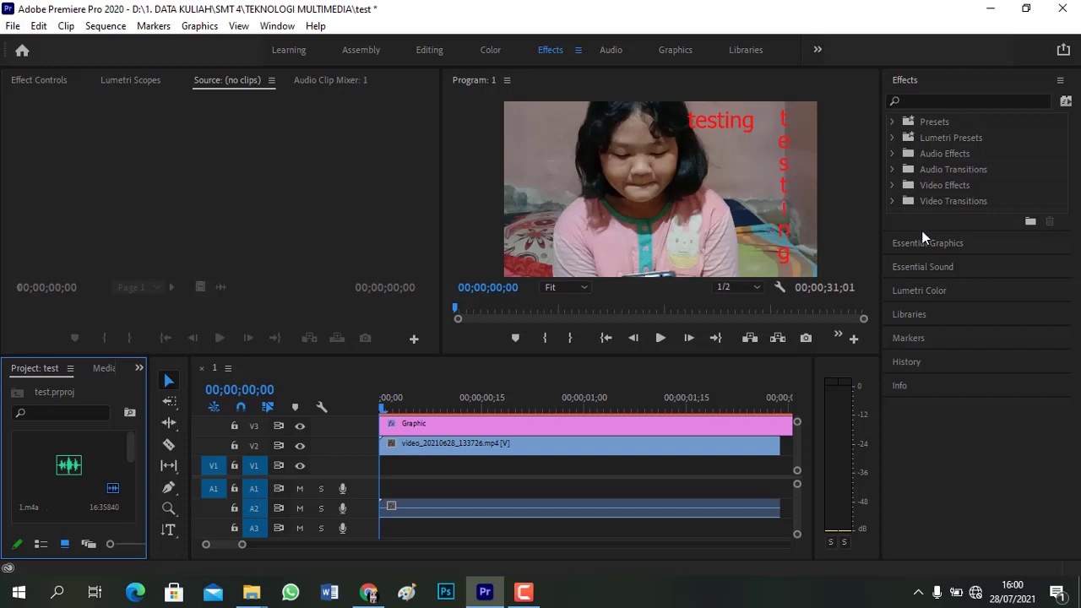
Look through the Presets folder, then the Audio Effects categories, including the Noise Reduction/Restoration effects
{"action": "left_click", "coordinate": [894, 122]}
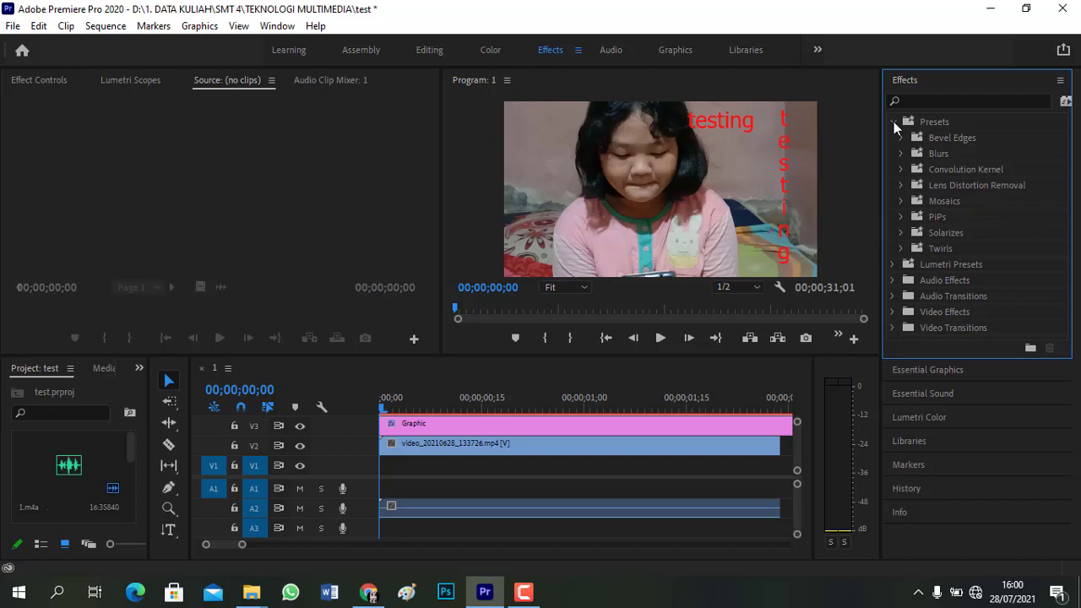
{"action": "left_click", "coordinate": [894, 122]}
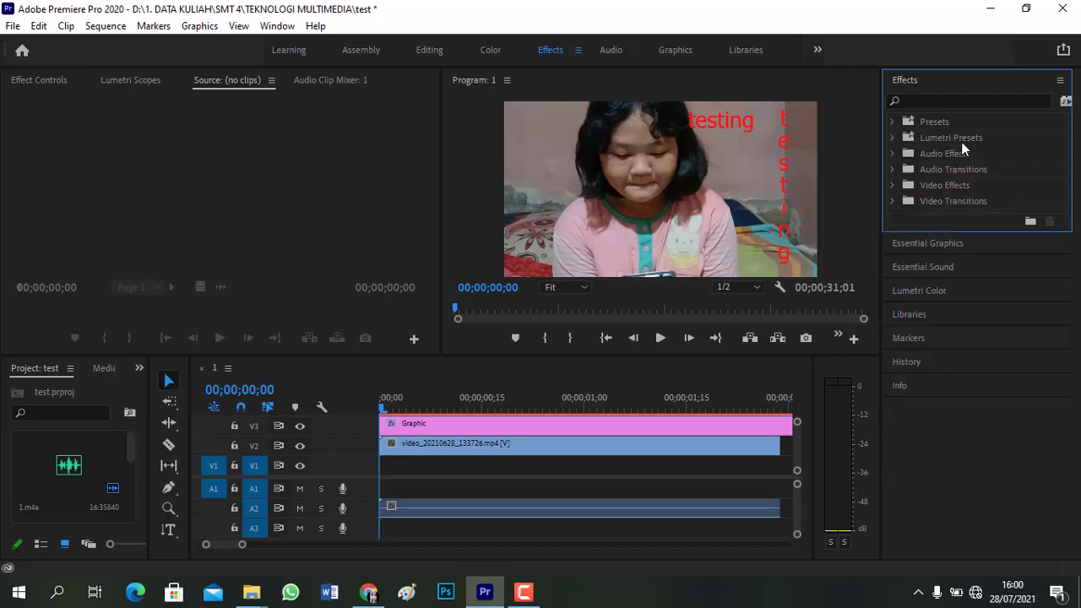
{"action": "left_click", "coordinate": [893, 153]}
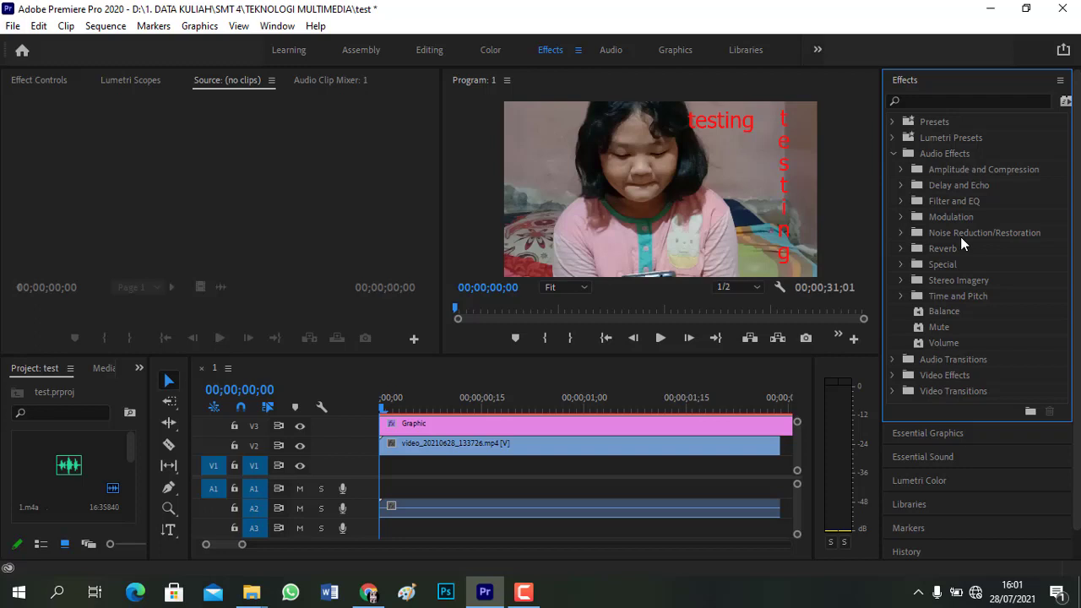
{"action": "left_click", "coordinate": [900, 233]}
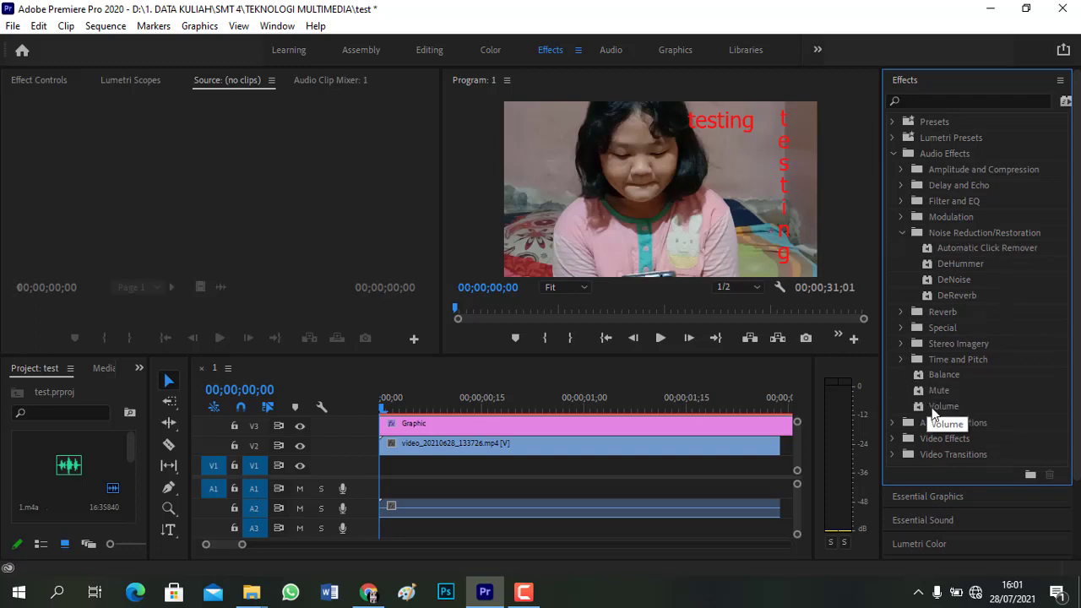
{"action": "scroll", "coordinate": [966, 380], "scroll_direction": "down", "scroll_amount": 1}
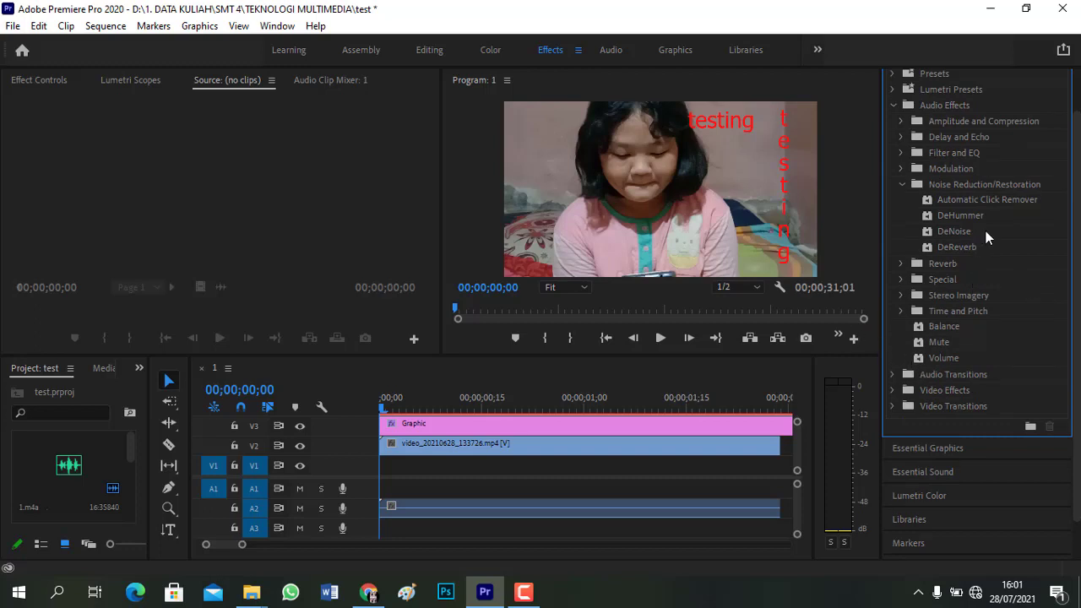
Expand Audio Transitions and examine the Crossfade transitions it offers
{"action": "left_click", "coordinate": [897, 376]}
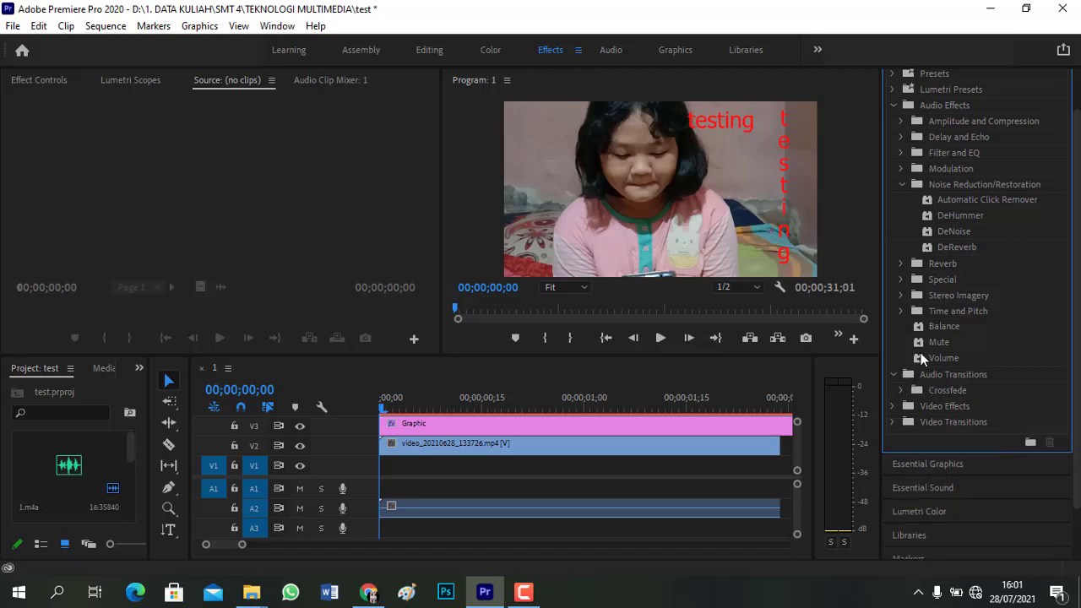
{"action": "scroll", "coordinate": [938, 348], "scroll_direction": "down", "scroll_amount": 2}
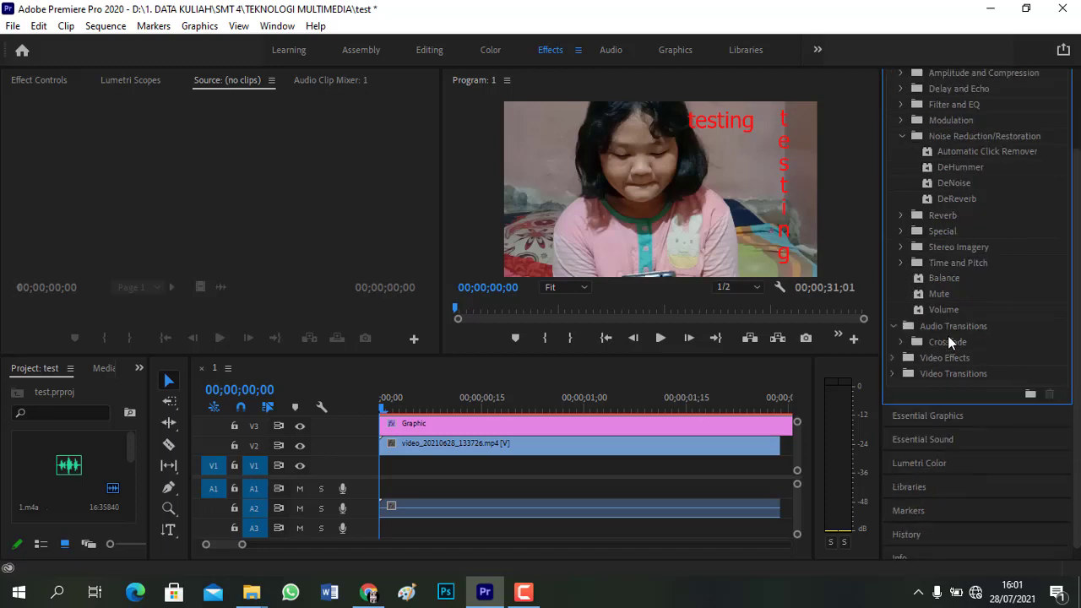
{"action": "left_click", "coordinate": [899, 342]}
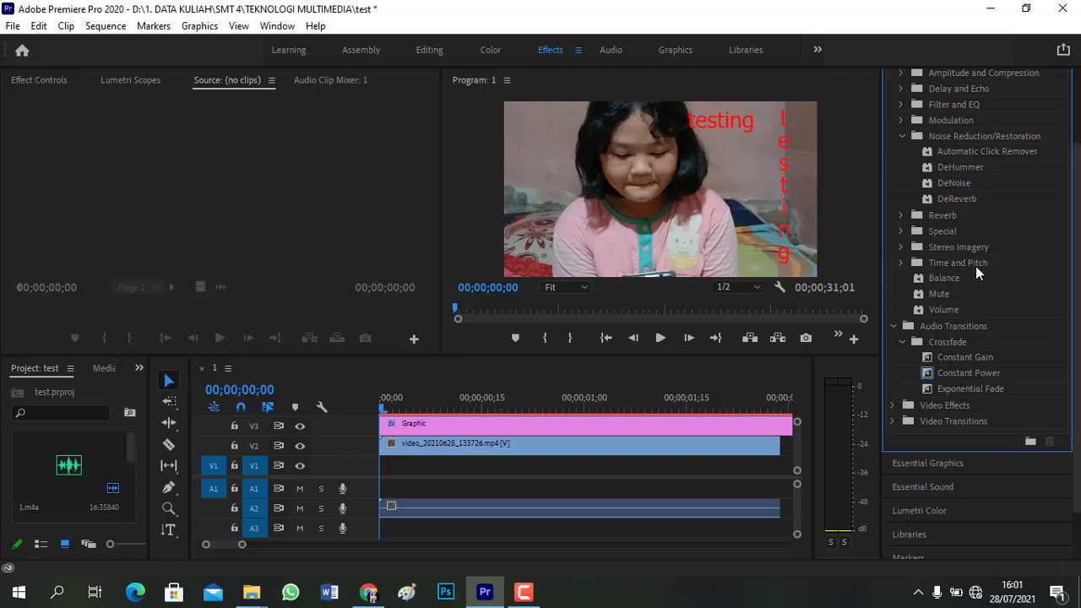
{"action": "scroll", "coordinate": [977, 272], "scroll_direction": "up", "scroll_amount": 1}
{"action": "scroll", "coordinate": [976, 274], "scroll_direction": "down", "scroll_amount": 1}
Expand Video Effects and review its full list of effect categories
{"action": "left_click", "coordinate": [892, 407]}
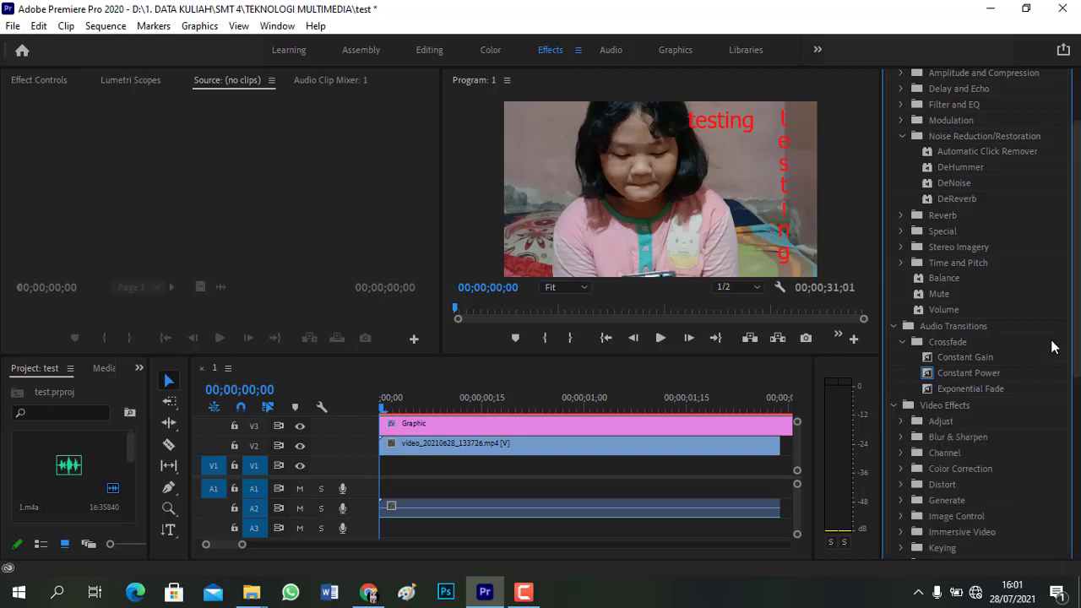
{"action": "scroll", "coordinate": [1027, 332], "scroll_direction": "down", "scroll_amount": 1}
{"action": "scroll", "coordinate": [1022, 325], "scroll_direction": "down", "scroll_amount": 1}
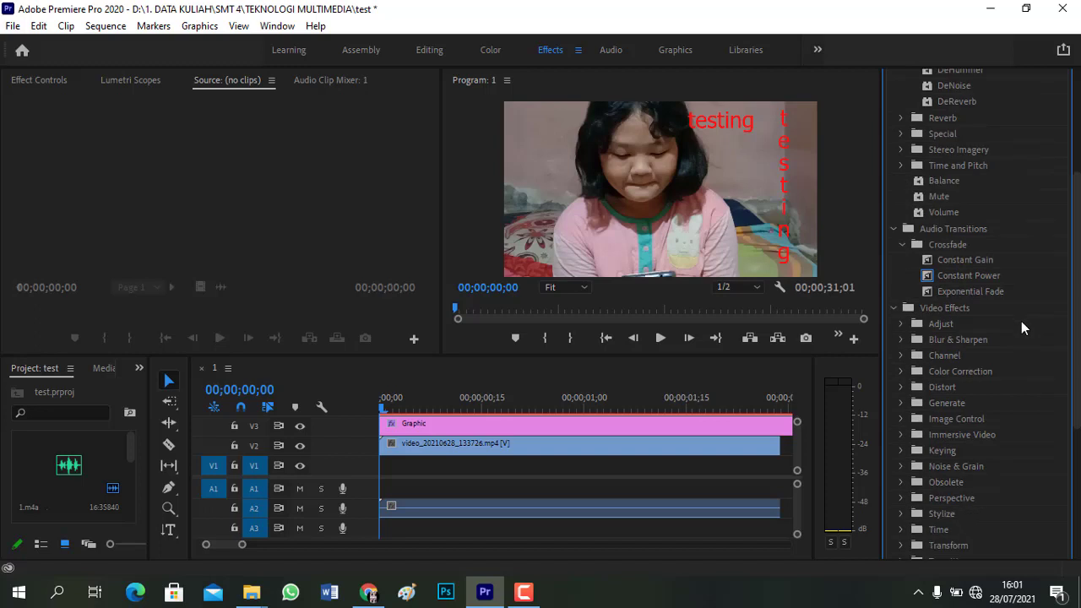
{"action": "scroll", "coordinate": [1018, 332], "scroll_direction": "down", "scroll_amount": 1}
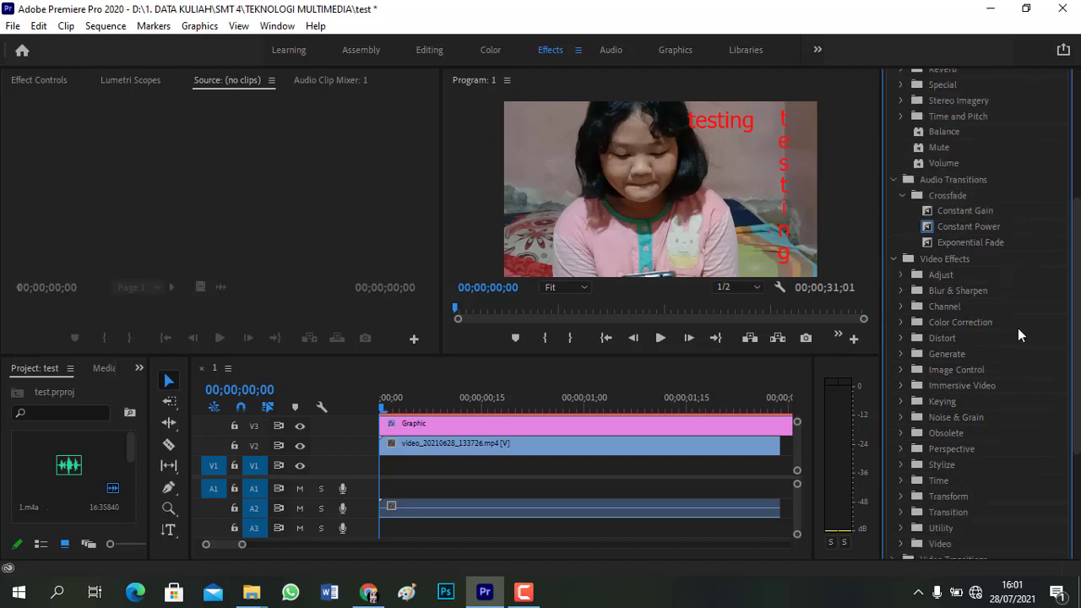
{"action": "scroll", "coordinate": [1066, 295], "scroll_direction": "down", "scroll_amount": 2}
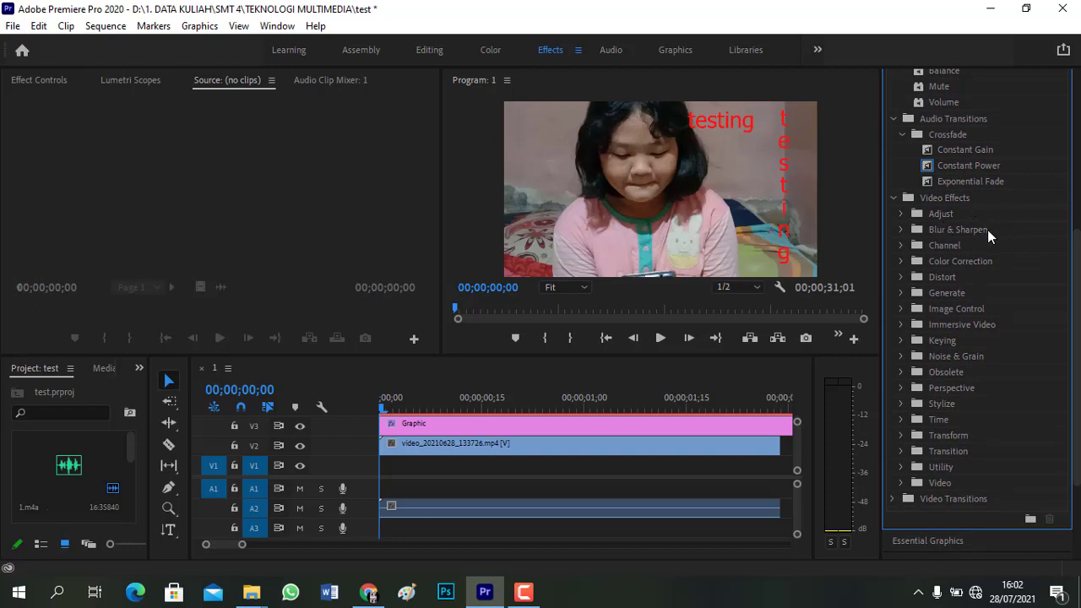
Apply the Camera Blur effect from Blur & Sharpen to the video clip on track V2
{"action": "left_click", "coordinate": [898, 214]}
{"action": "left_click", "coordinate": [900, 214]}
{"action": "left_click", "coordinate": [900, 229]}
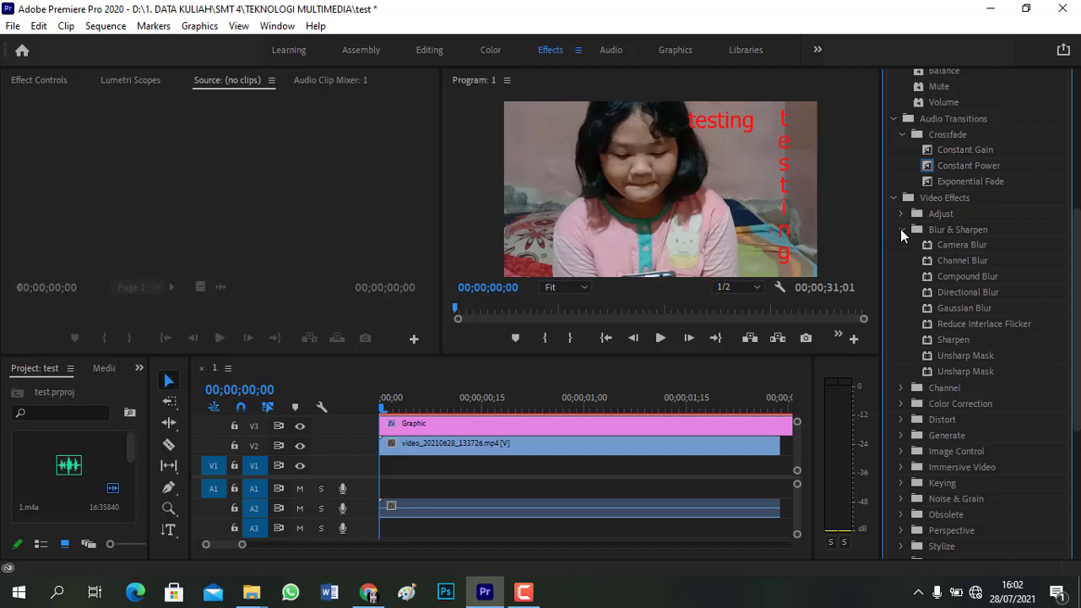
{"action": "left_click", "coordinate": [1002, 248]}
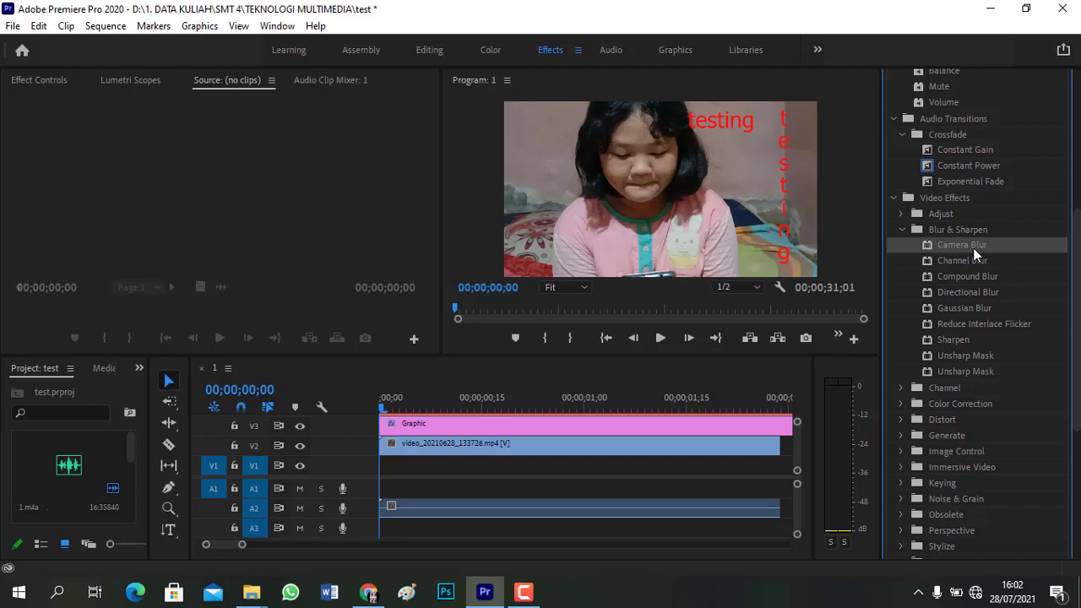
{"action": "left_click_drag", "start_coordinate": [959, 245], "coordinate": [464, 453]}
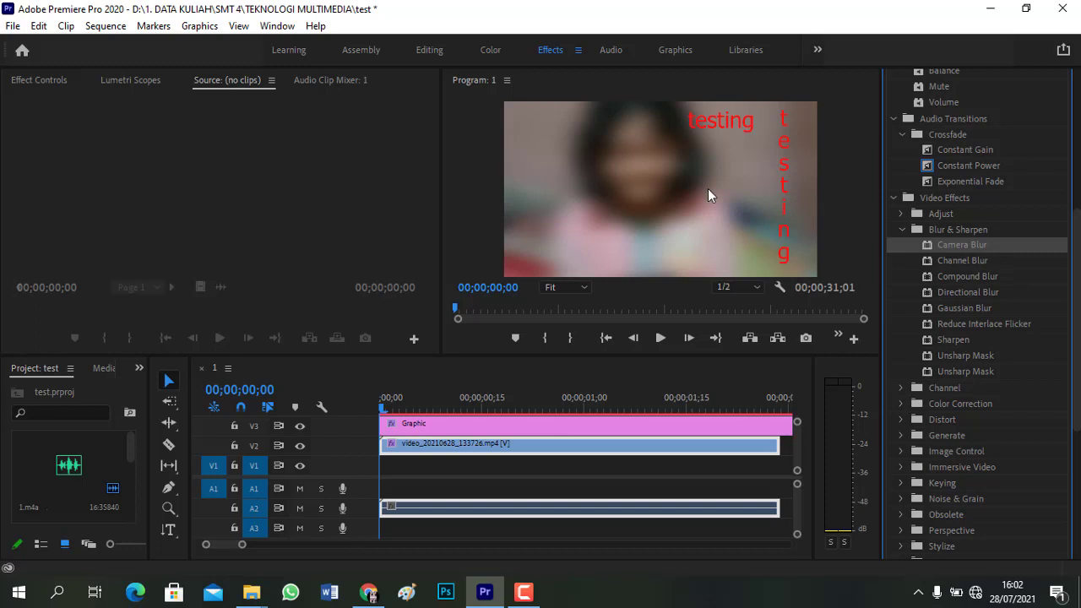
Examine the clip's Camera Blur settings in Effect Controls, collapsing the Motion properties and leaving Camera Blur expanded
{"action": "left_click", "coordinate": [24, 81]}
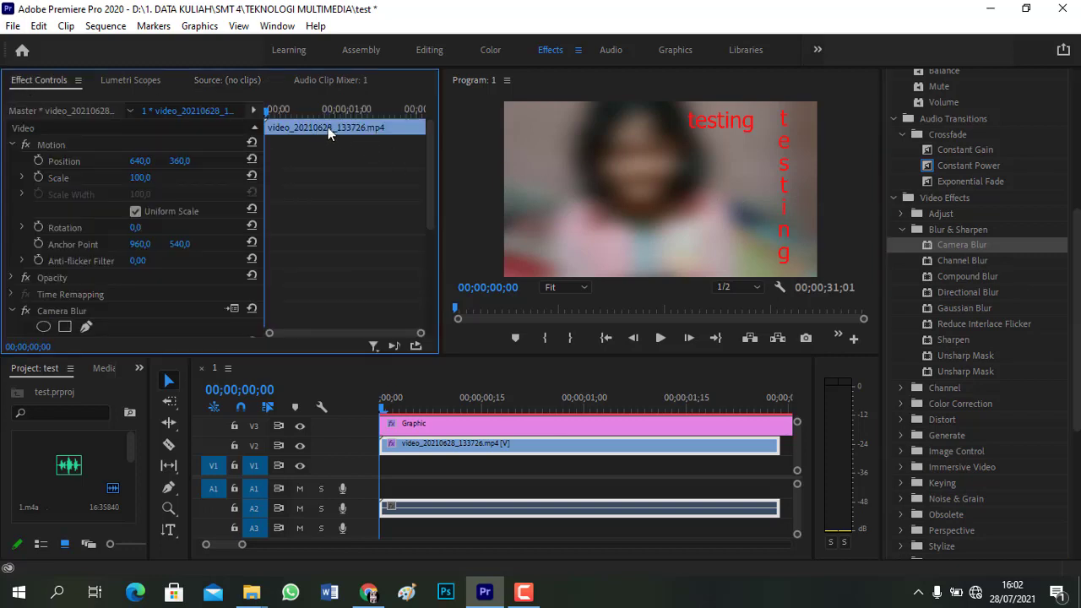
{"action": "scroll", "coordinate": [135, 245], "scroll_direction": "down", "scroll_amount": 5}
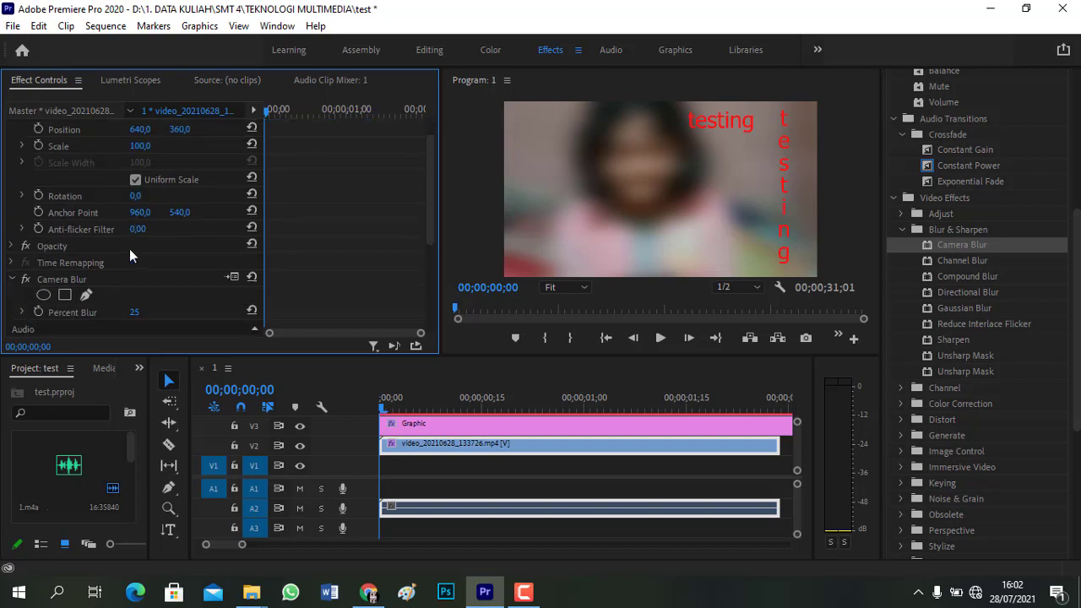
{"action": "scroll", "coordinate": [139, 233], "scroll_direction": "down", "scroll_amount": 1}
{"action": "scroll", "coordinate": [146, 226], "scroll_direction": "up", "scroll_amount": 6}
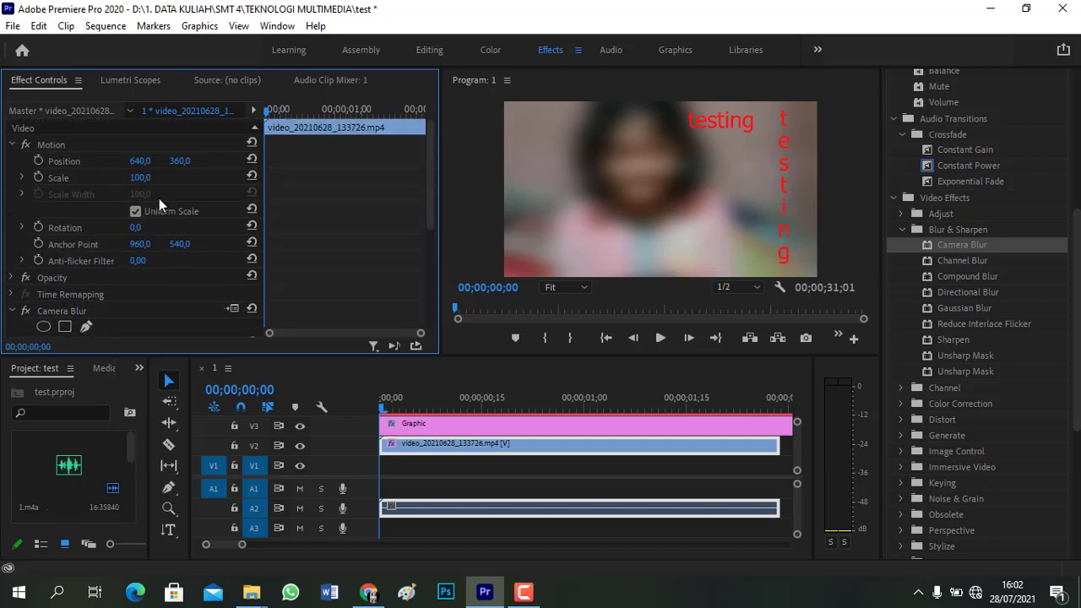
{"action": "left_click", "coordinate": [12, 145]}
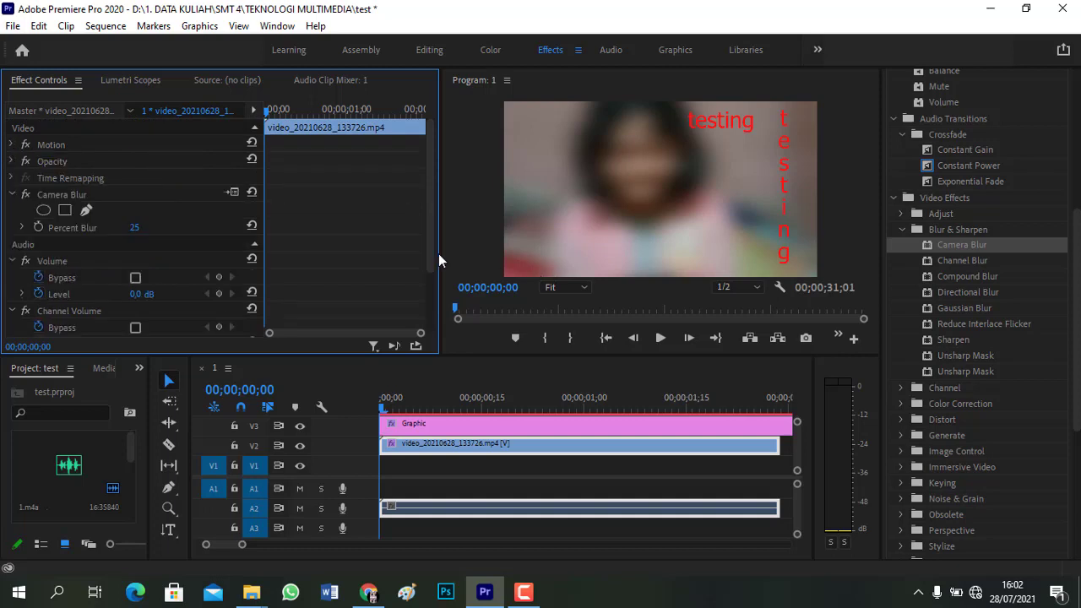
{"action": "left_click", "coordinate": [12, 194]}
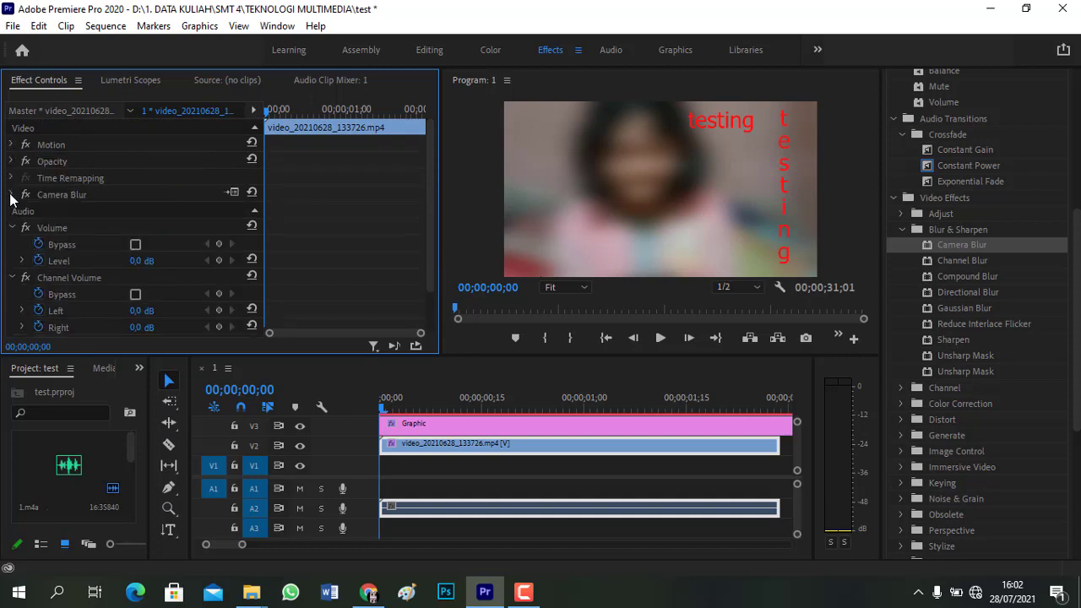
{"action": "left_click", "coordinate": [11, 194]}
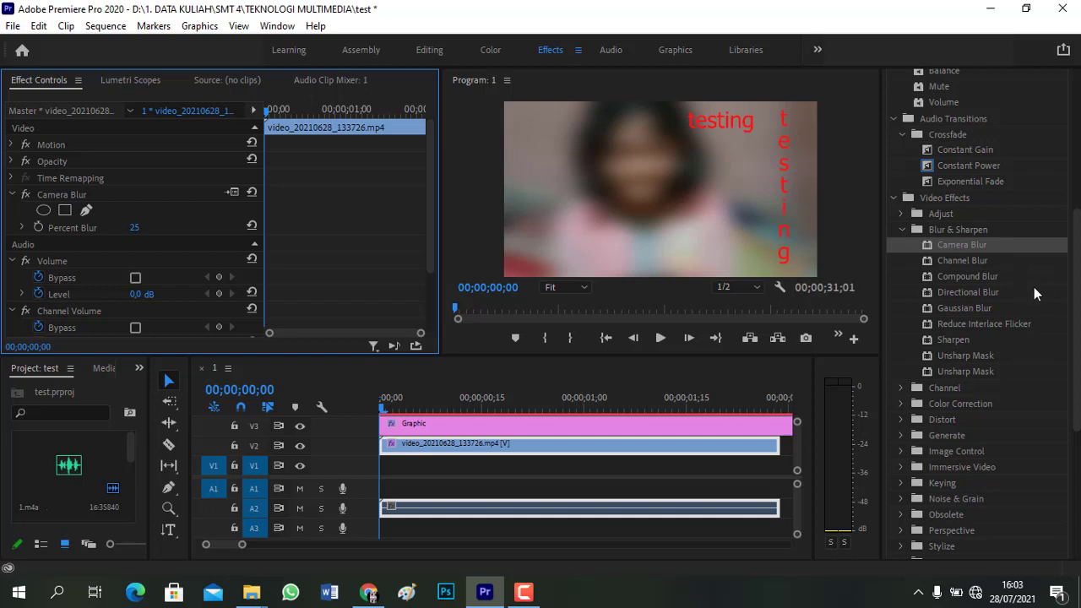
Collapse the Blur & Sharpen effects and expand Video Transitions to review its categories
{"action": "scroll", "coordinate": [1022, 321], "scroll_direction": "down", "scroll_amount": 1}
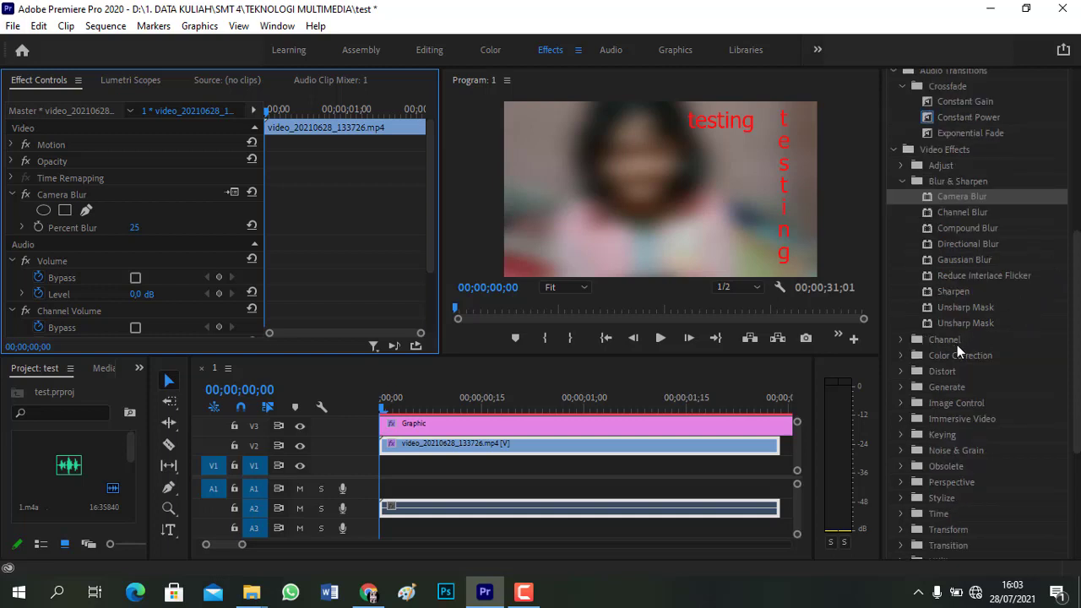
{"action": "left_click", "coordinate": [901, 182]}
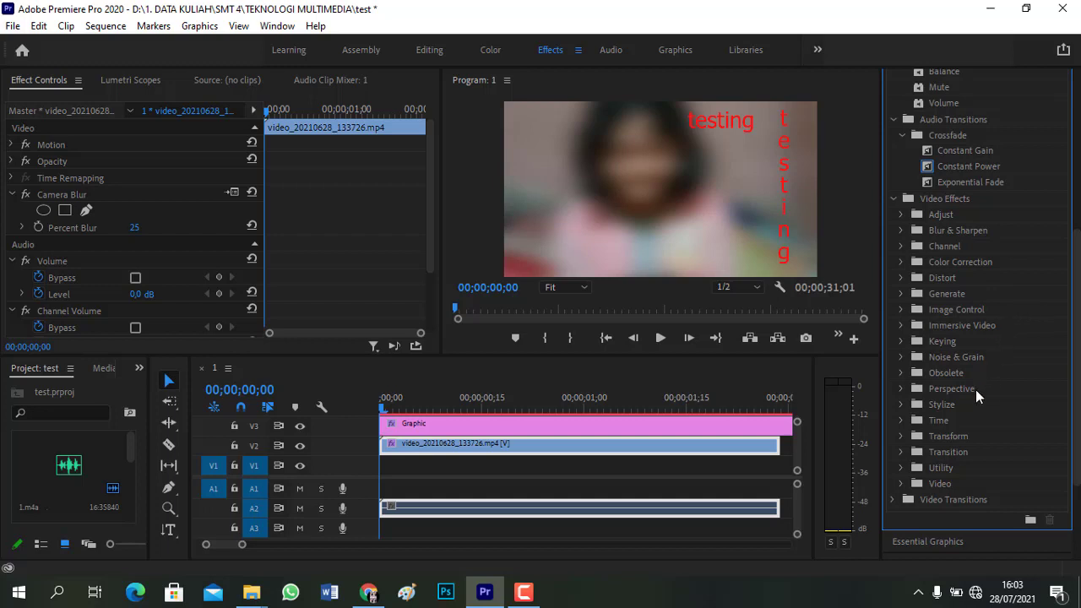
{"action": "scroll", "coordinate": [962, 455], "scroll_direction": "down", "scroll_amount": 1}
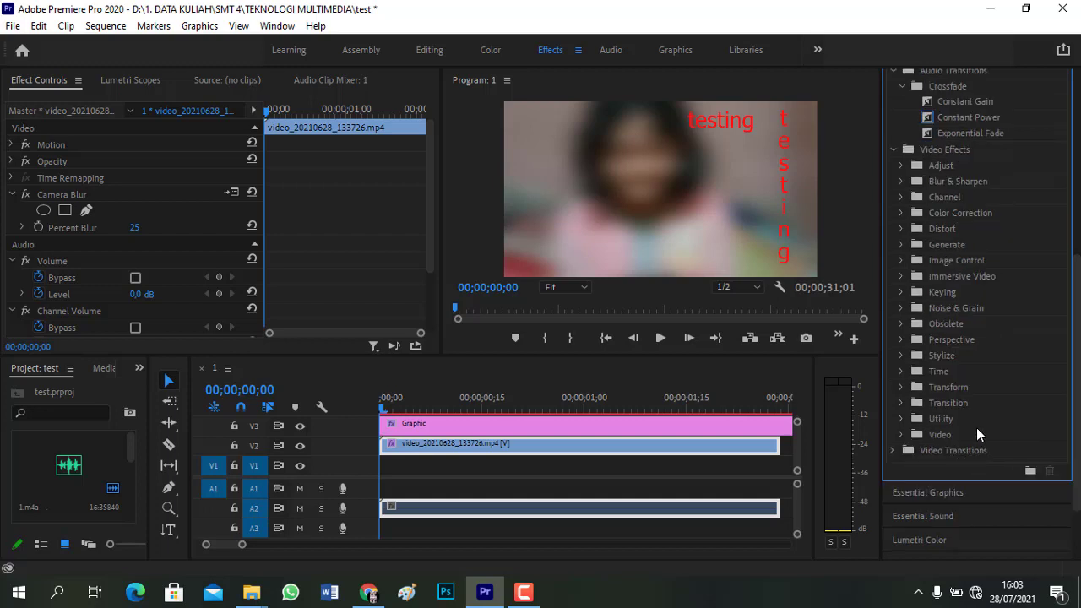
{"action": "left_click", "coordinate": [893, 449]}
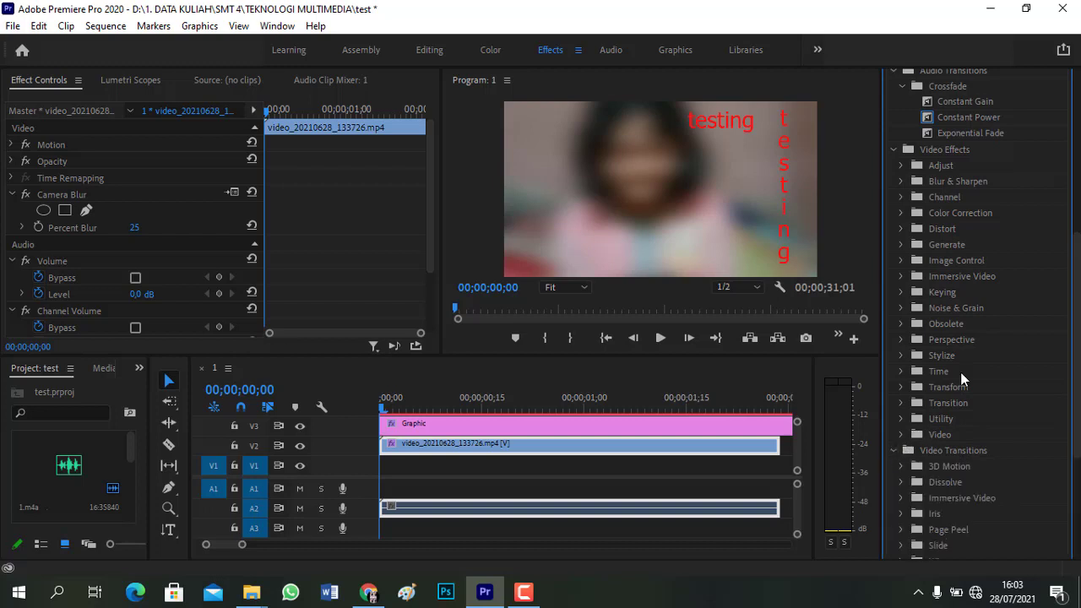
{"action": "scroll", "coordinate": [961, 372], "scroll_direction": "down", "scroll_amount": 1}
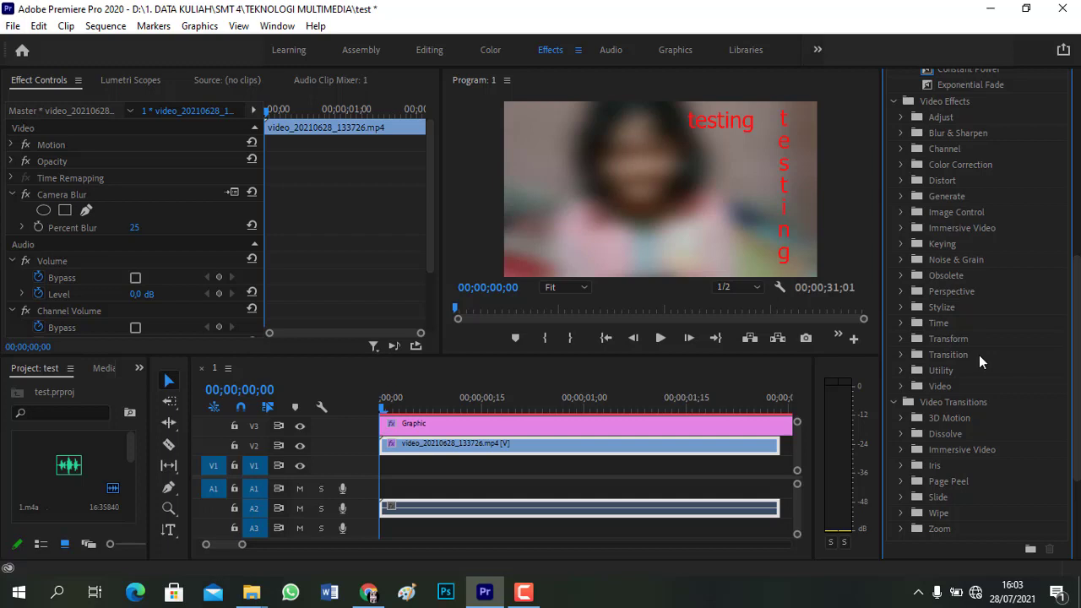
Apply the Cube Spin transition from 3D Motion to the start of the video clip on V2
{"action": "left_click", "coordinate": [901, 418]}
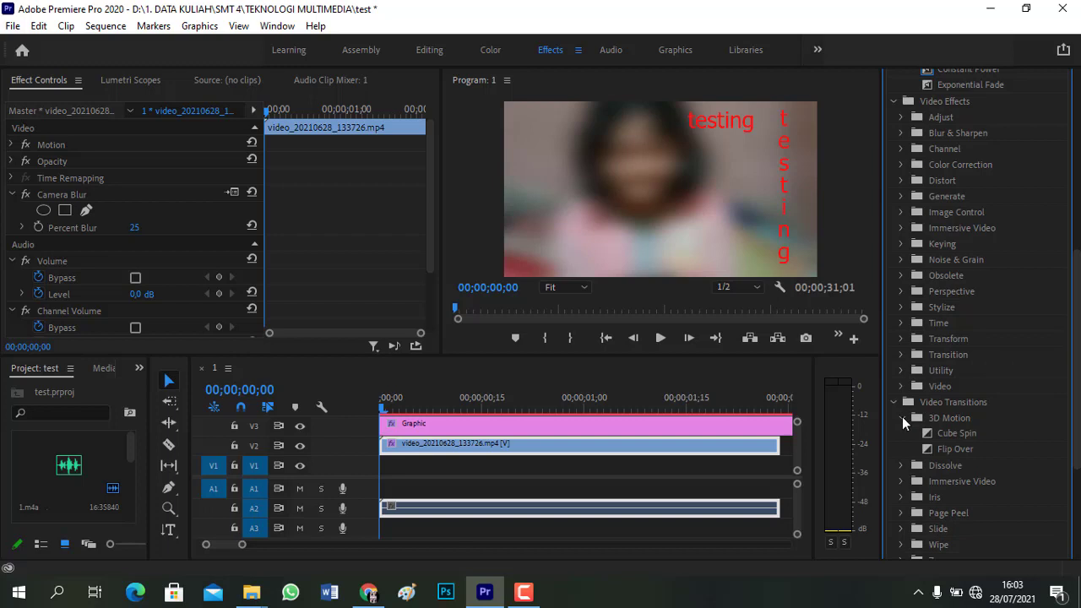
{"action": "left_click", "coordinate": [969, 450]}
{"action": "left_click", "coordinate": [969, 435]}
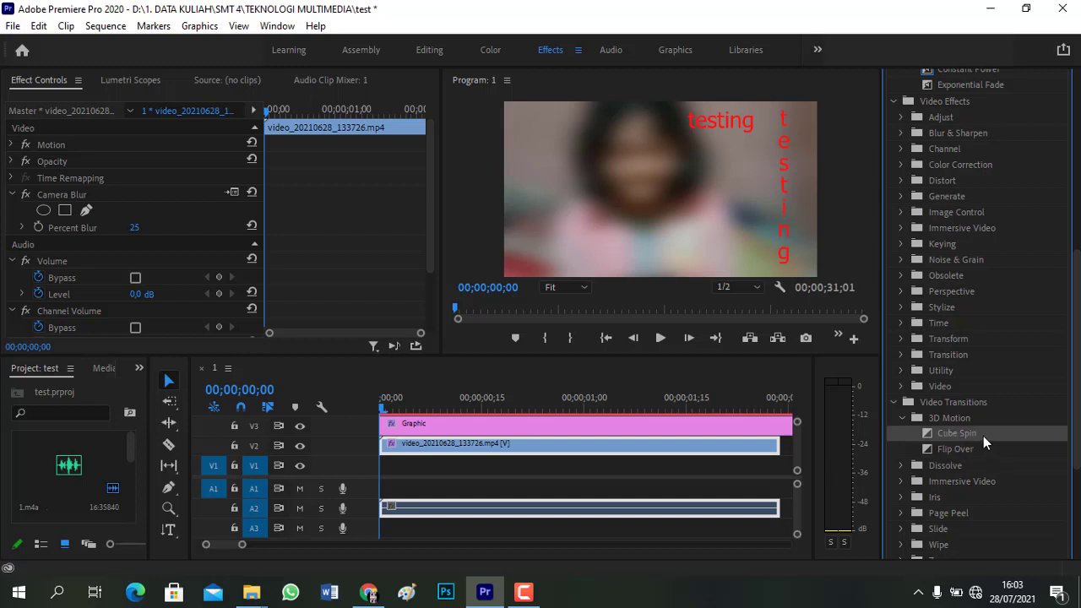
{"action": "left_click_drag", "start_coordinate": [972, 435], "coordinate": [505, 456]}
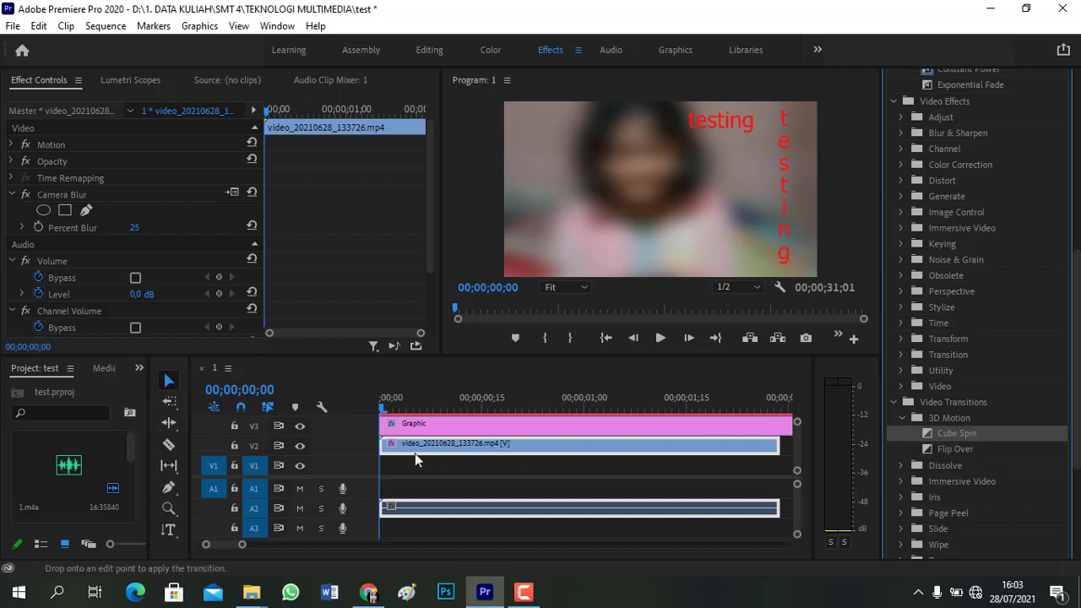
{"action": "left_click_drag", "start_coordinate": [388, 457], "coordinate": [389, 451]}
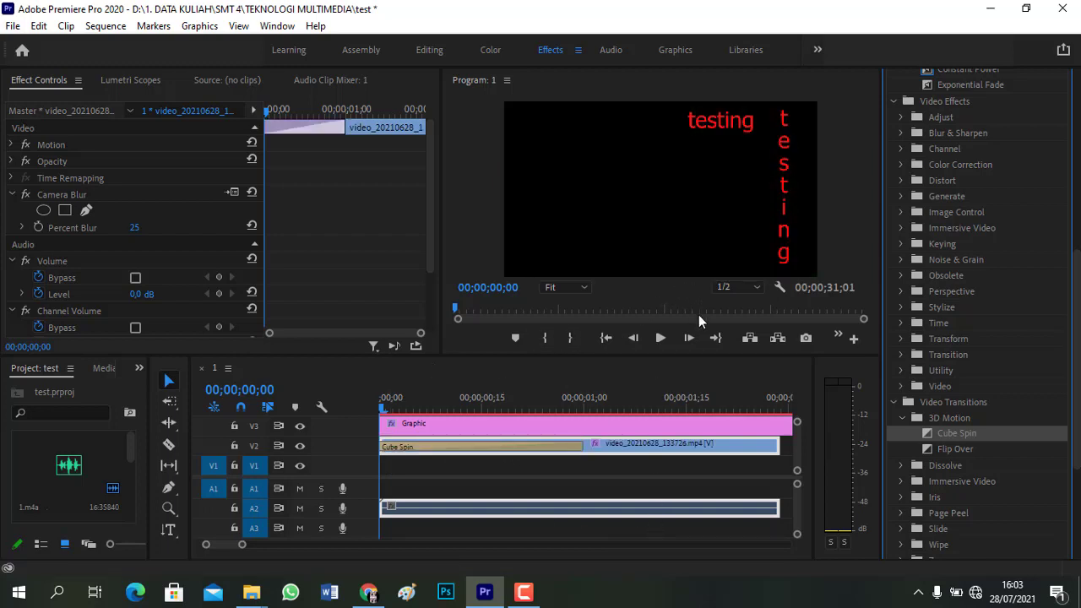
Play the sequence to preview the Cube Spin transition, stop playback, and move the playhead back to 00;00;01;05
{"action": "left_click", "coordinate": [660, 338]}
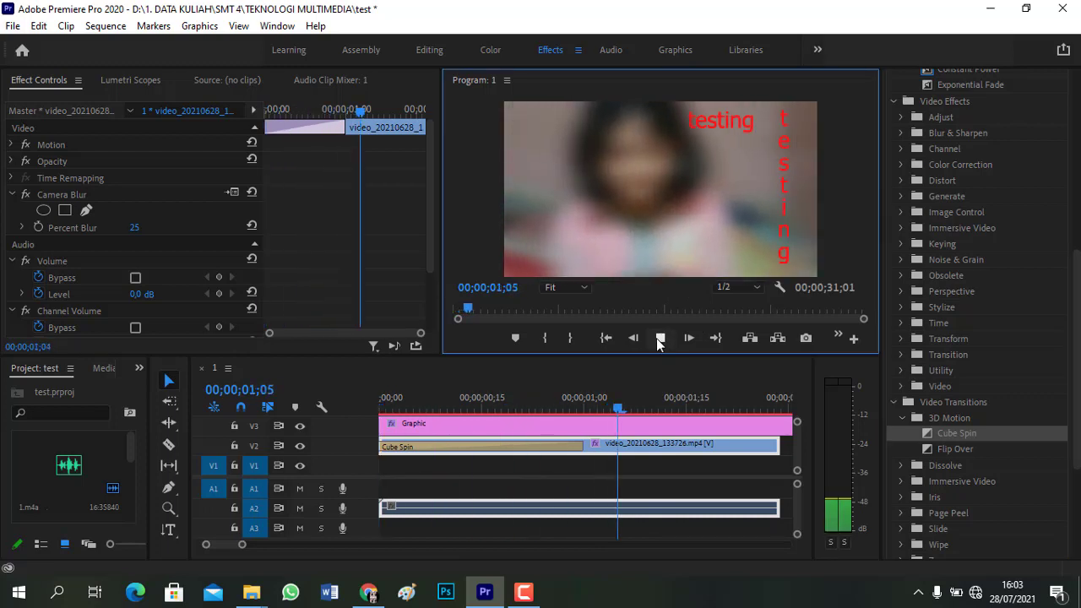
{"action": "left_click", "coordinate": [660, 338]}
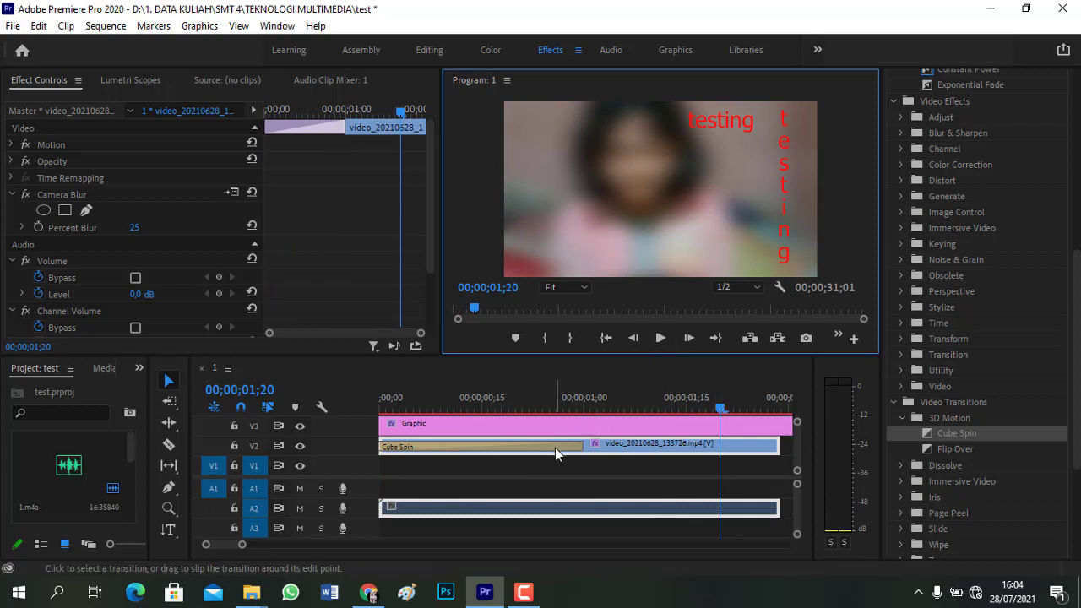
{"action": "left_click_drag", "start_coordinate": [714, 405], "coordinate": [618, 407]}
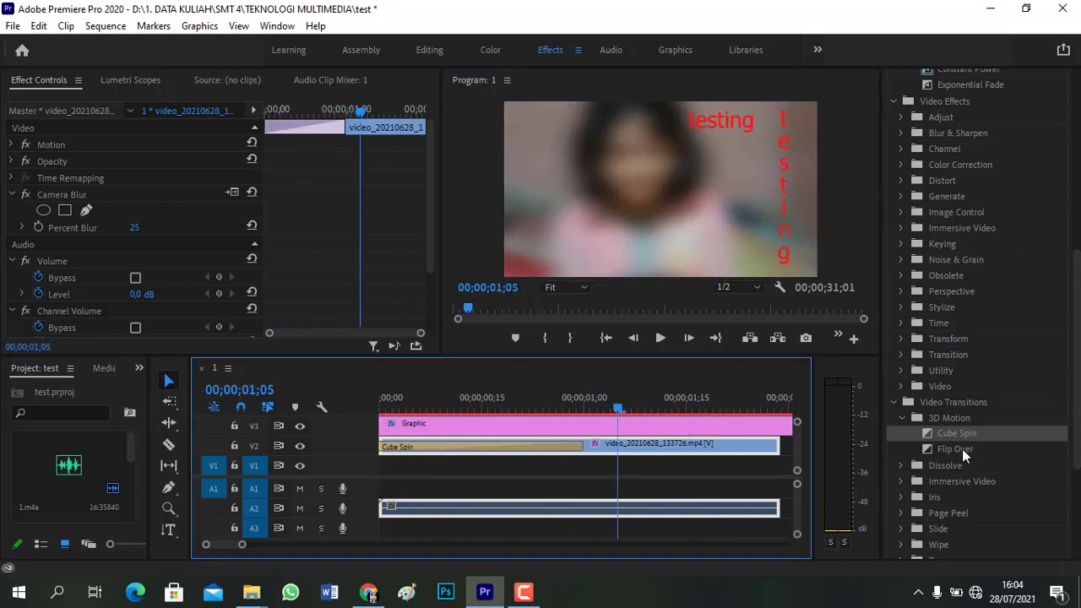
Expand the Dissolve category of Video Transitions and review the transitions it contains
{"action": "scroll", "coordinate": [978, 457], "scroll_direction": "down", "scroll_amount": 2}
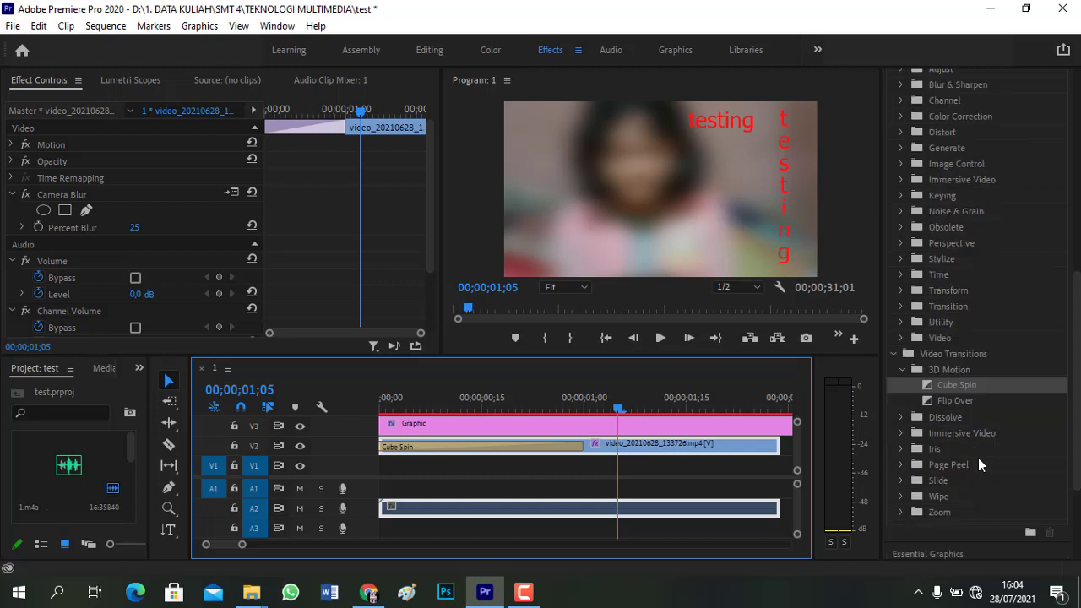
{"action": "left_click", "coordinate": [901, 416]}
{"action": "scroll", "coordinate": [981, 438], "scroll_direction": "down", "scroll_amount": 2}
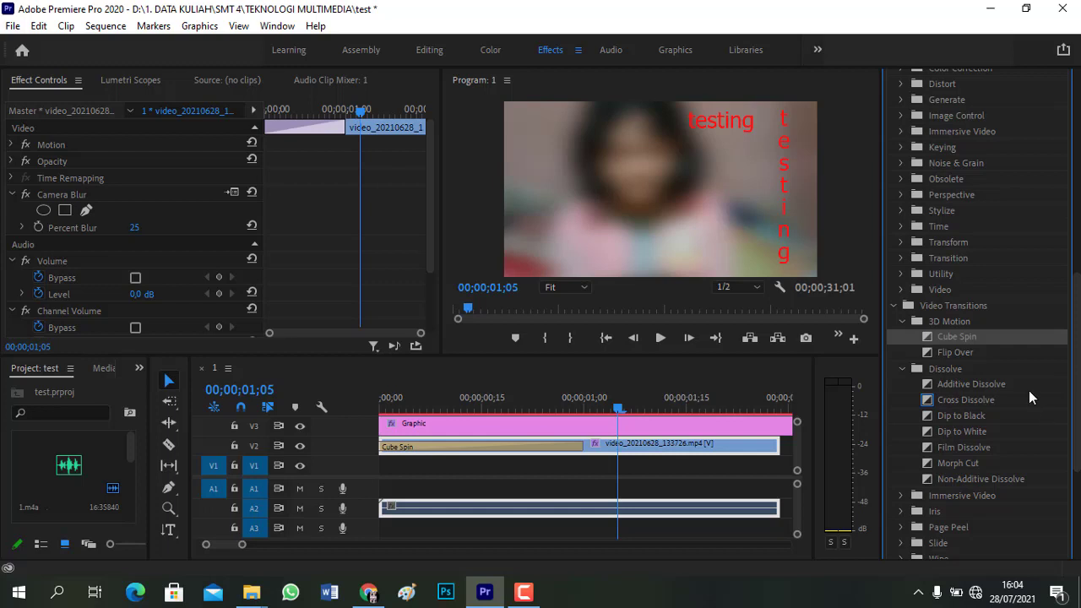
Replace the Cube Spin transition at the start of the V2 clip with Additive Dissolve and preview it from 00;00;00;00
{"action": "left_click", "coordinate": [993, 386]}
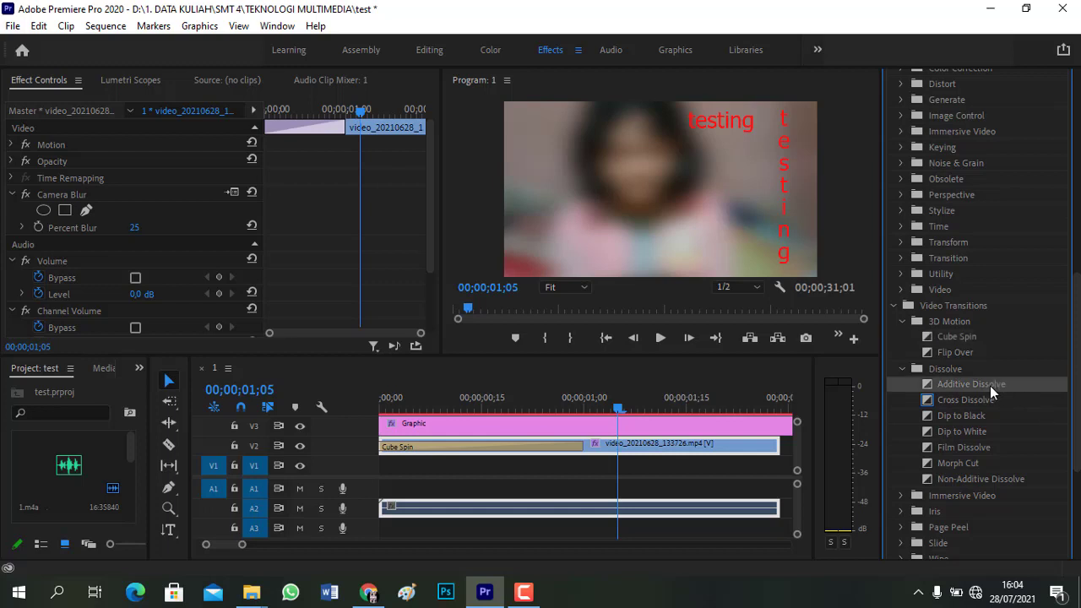
{"action": "left_click_drag", "start_coordinate": [986, 385], "coordinate": [450, 450]}
{"action": "left_click_drag", "start_coordinate": [619, 409], "coordinate": [382, 412]}
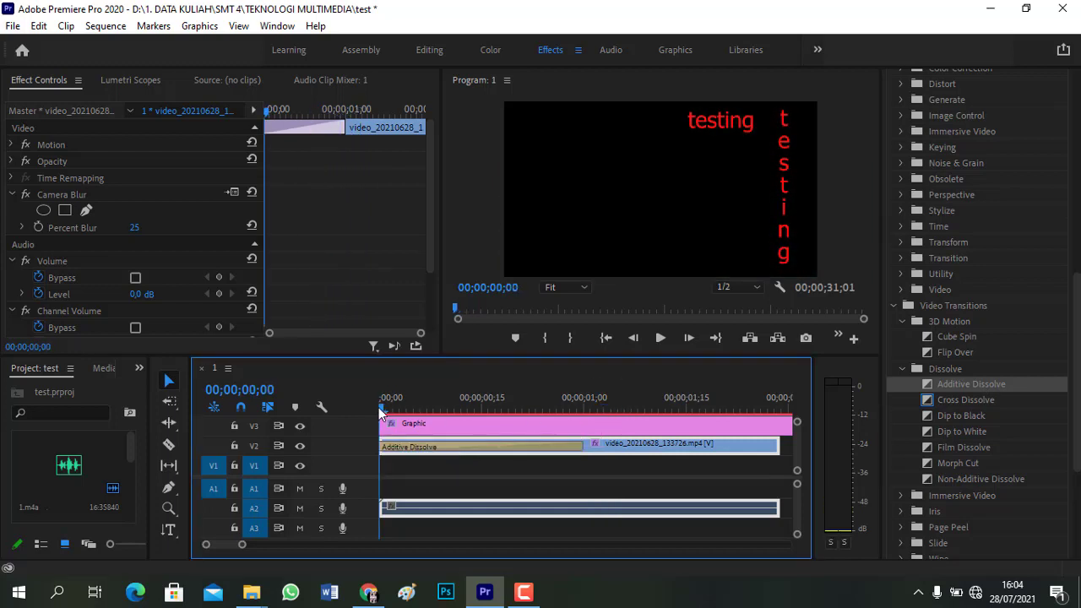
{"action": "key", "text": "space"}
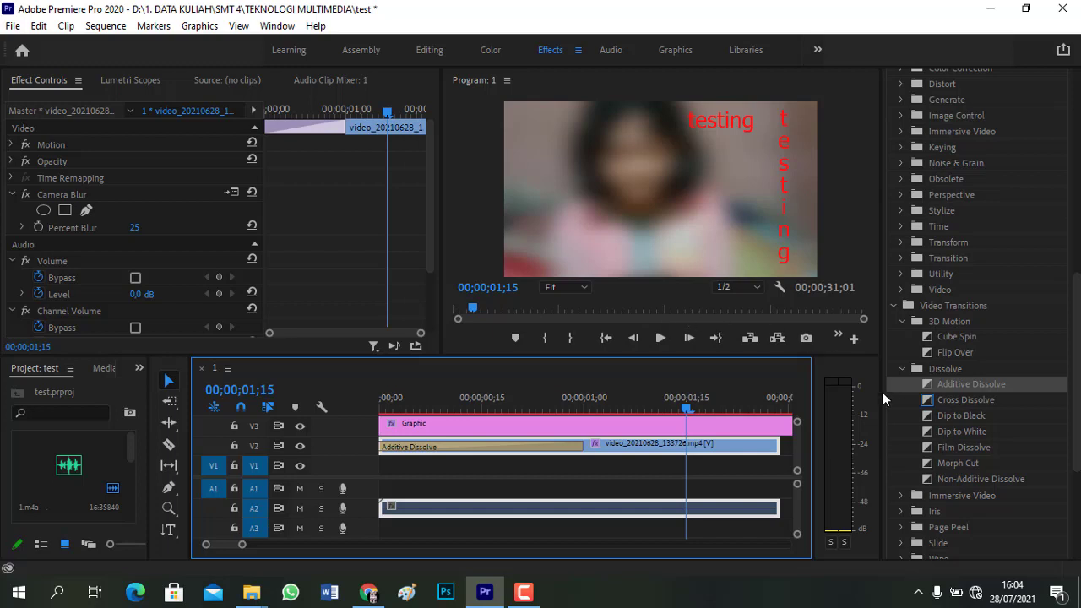
Replace the Additive Dissolve at the start of the V2 clip with Dip to Black and preview it from the sequence start
{"action": "left_click", "coordinate": [938, 413]}
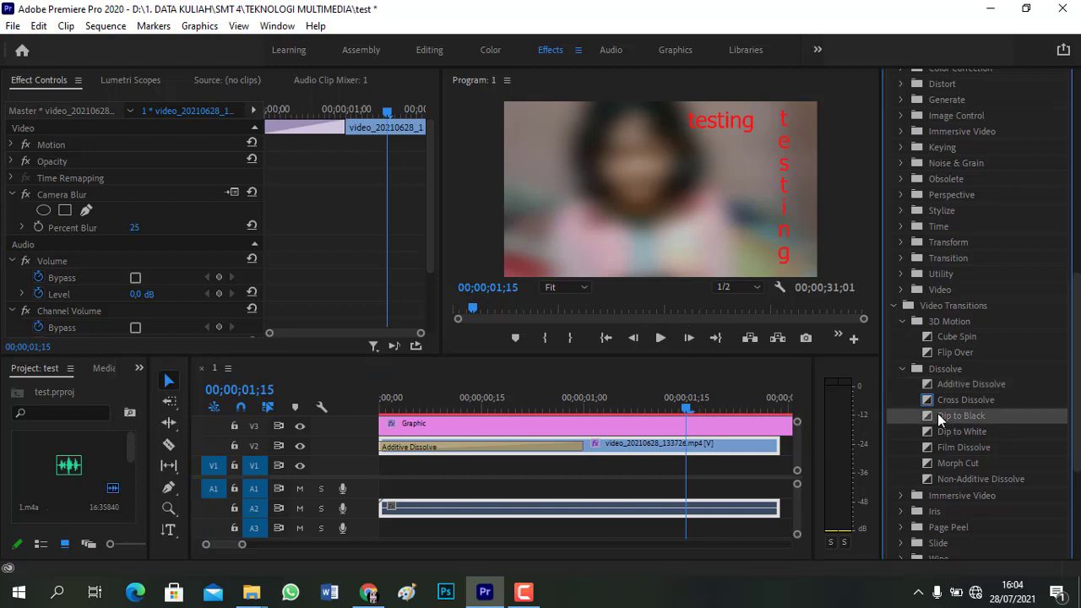
{"action": "left_click_drag", "start_coordinate": [948, 410], "coordinate": [447, 448]}
{"action": "left_click", "coordinate": [681, 414]}
{"action": "left_click_drag", "start_coordinate": [681, 414], "coordinate": [382, 411]}
{"action": "key", "text": "space"}
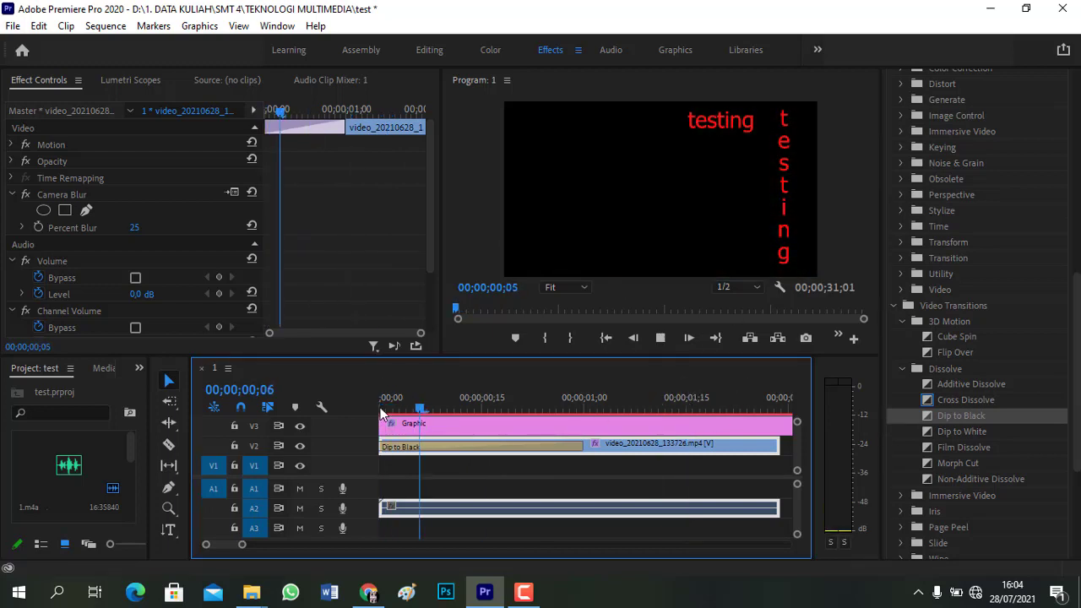
{"action": "key", "text": "space"}
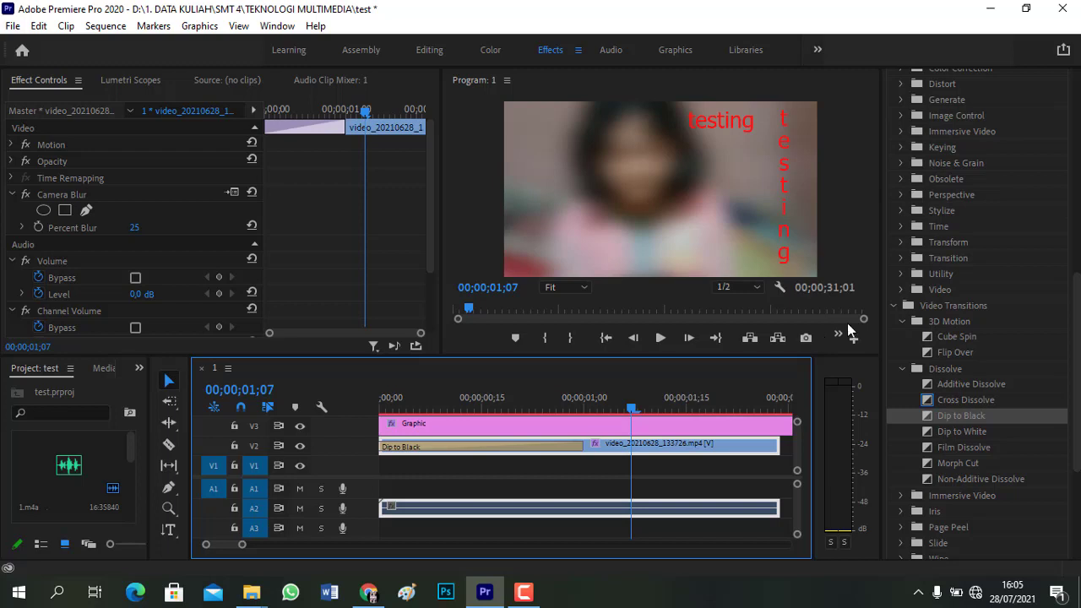
{"action": "scroll", "coordinate": [950, 320], "scroll_direction": "down", "scroll_amount": 2}
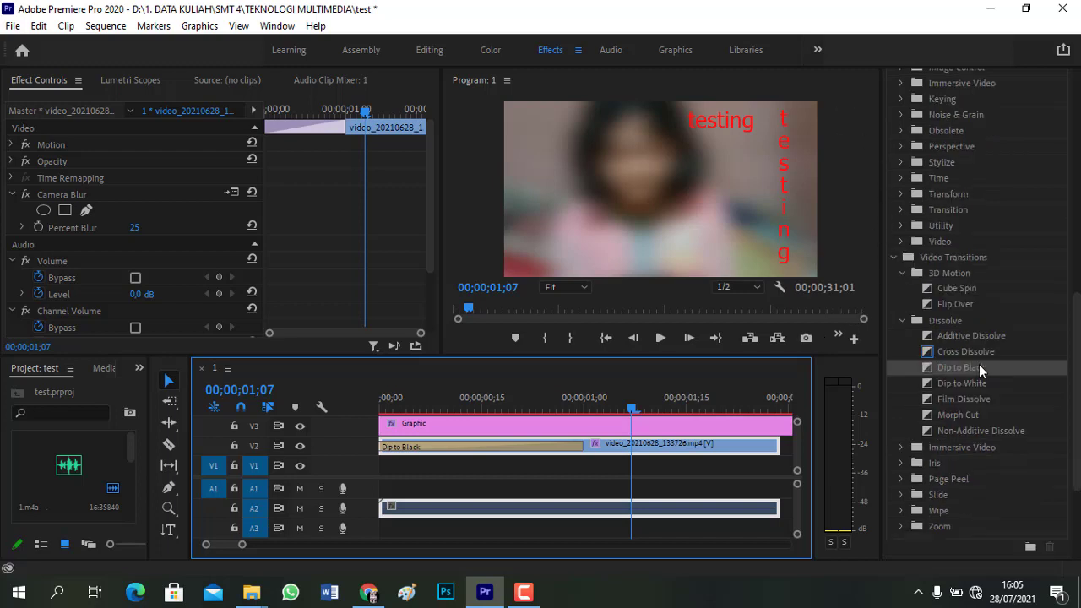